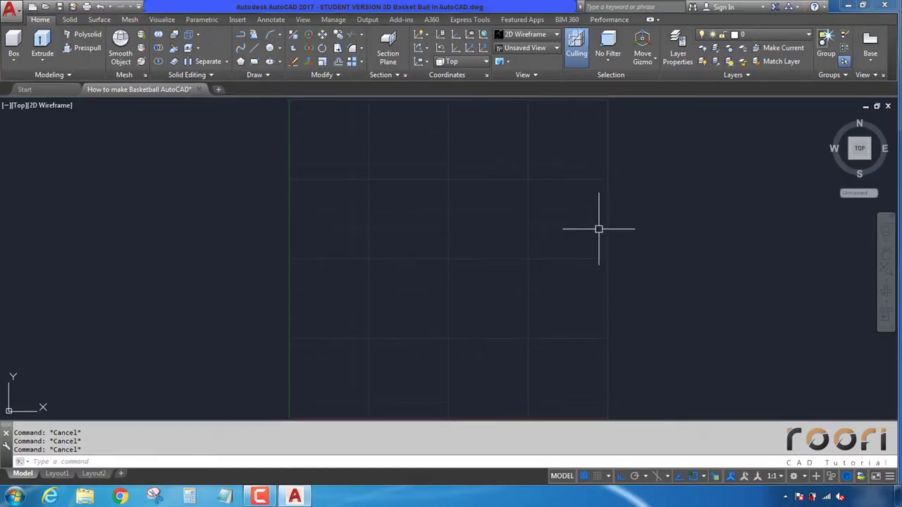
Step: Set drawing units to Decimal length and Millimeters insertion scale
key(Return)
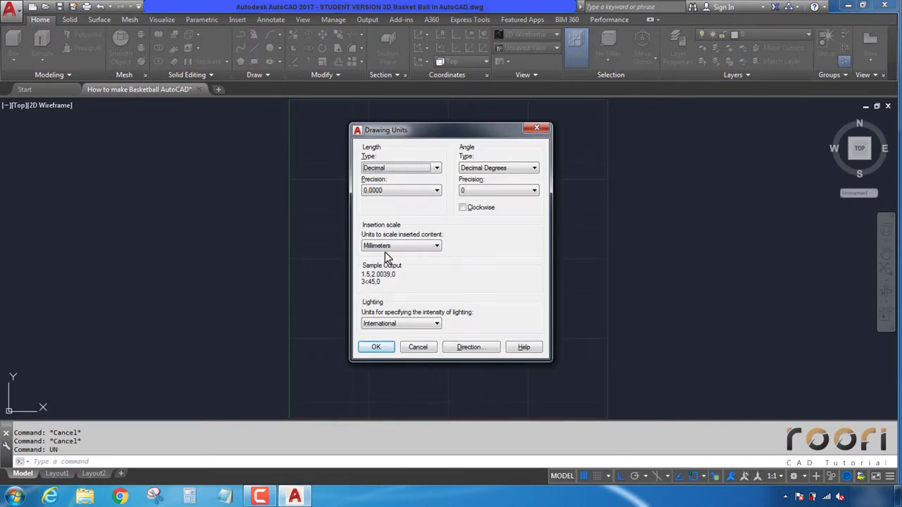
click(367, 348)
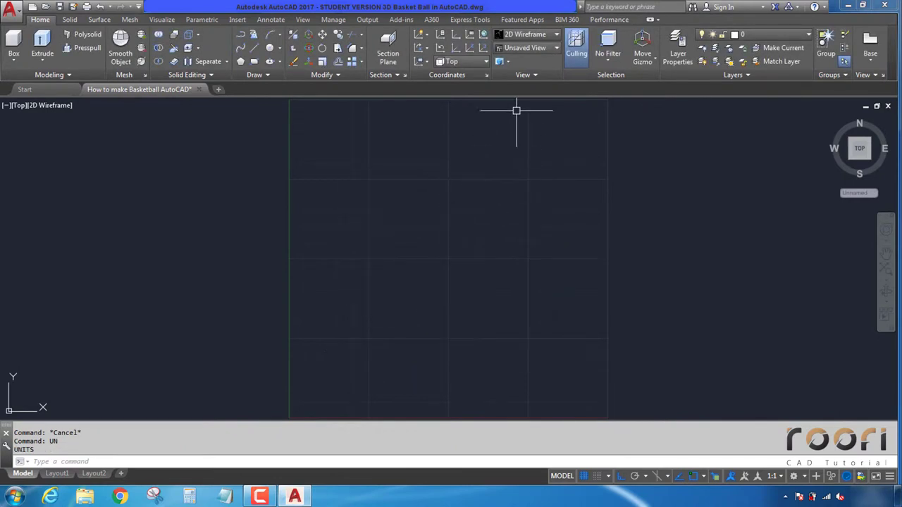
Step: Switch to the Front view and draw a circle of diameter 300
click(540, 48)
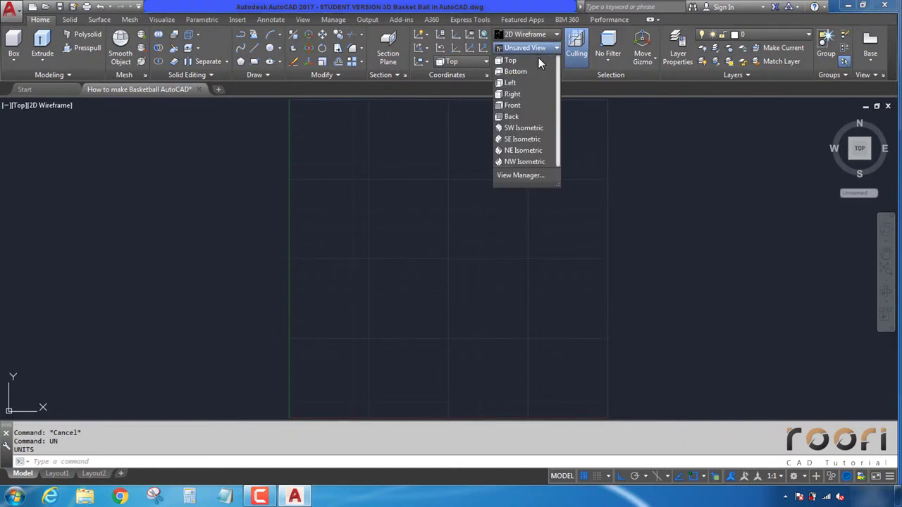
click(514, 108)
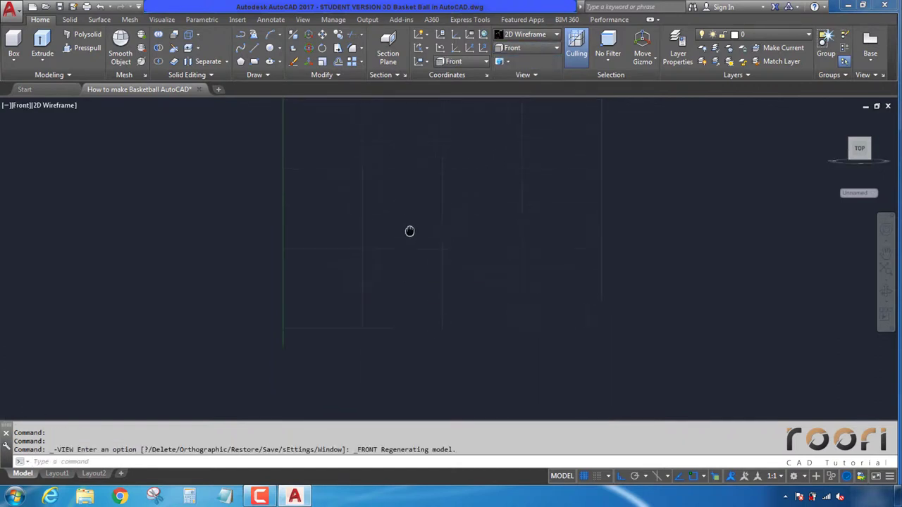
middle_drag(409, 231, 395, 303)
text(c)
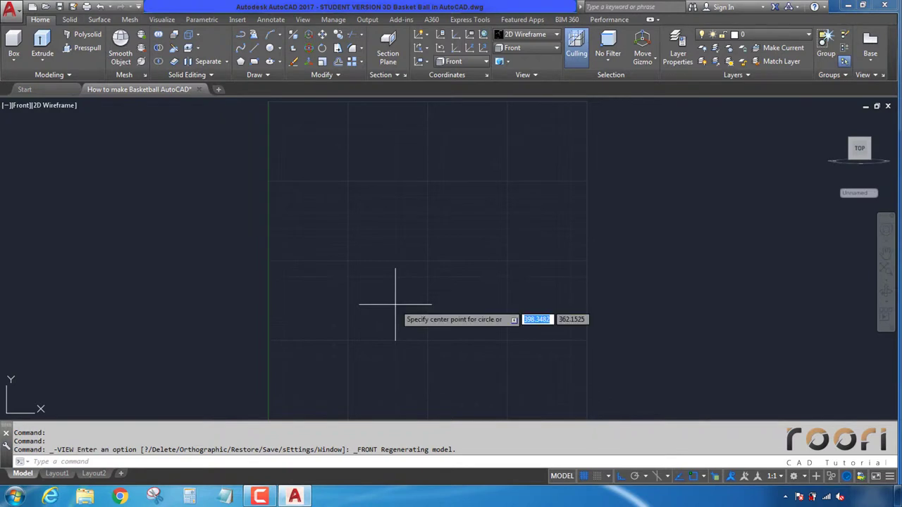
key(Return)
click(351, 342)
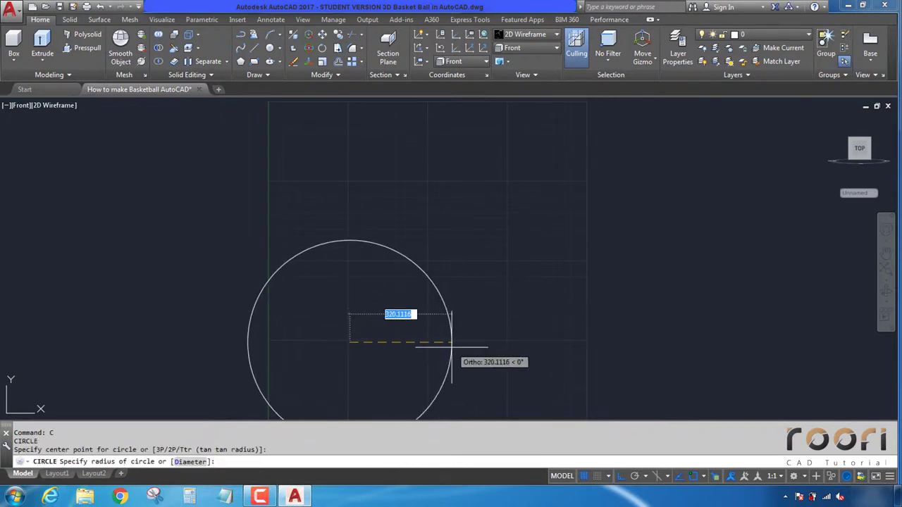
text(d)
key(Return)
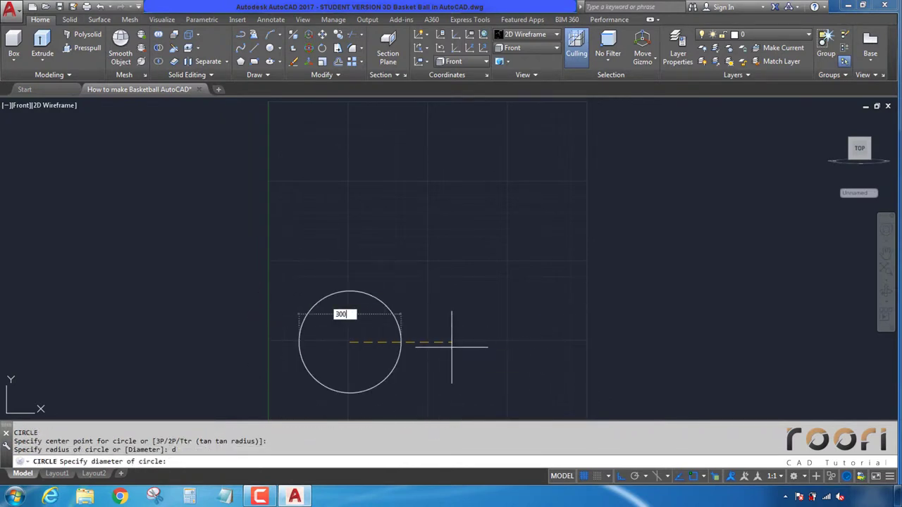
key(Return)
Step: Draw vertical and horizontal diameter lines between the circle's quadrant points
middle_drag(427, 318, 539, 218)
scroll(446, 258, up, 2)
scroll(462, 228, up, 2)
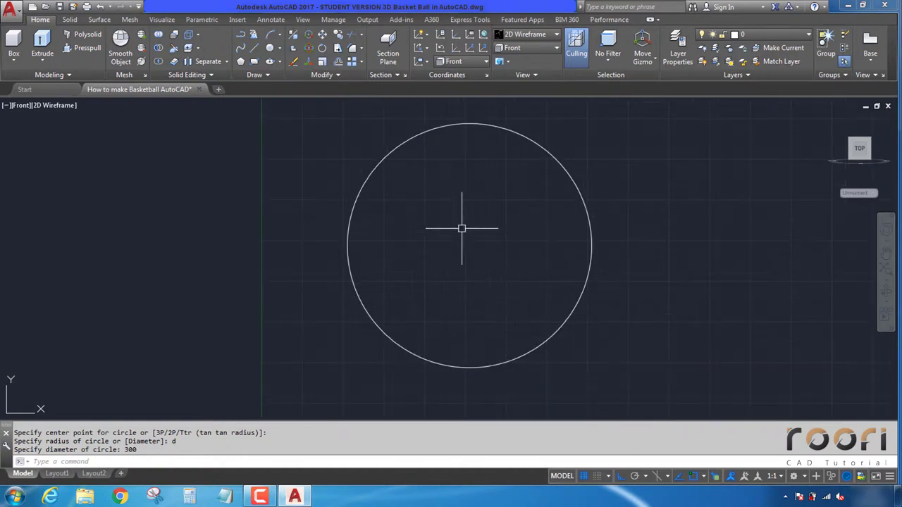
middle_drag(464, 222, 435, 247)
text(L)
key(Return)
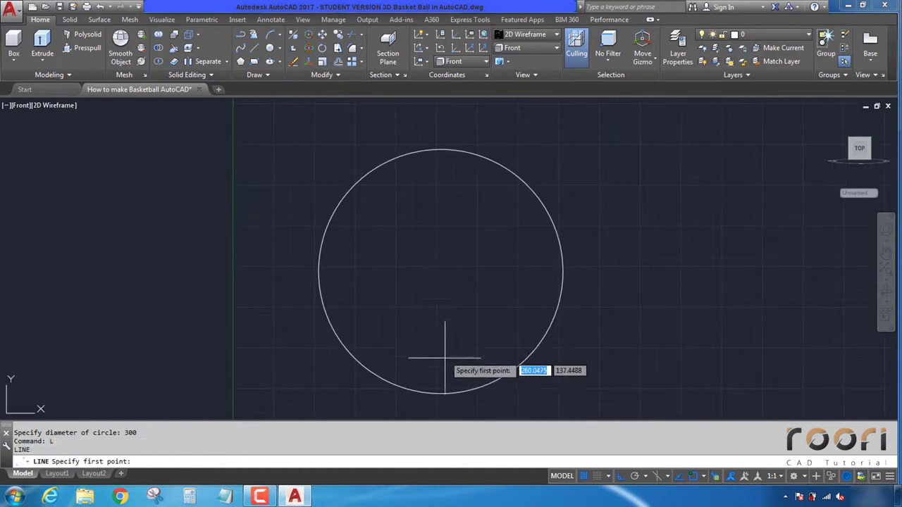
click(439, 393)
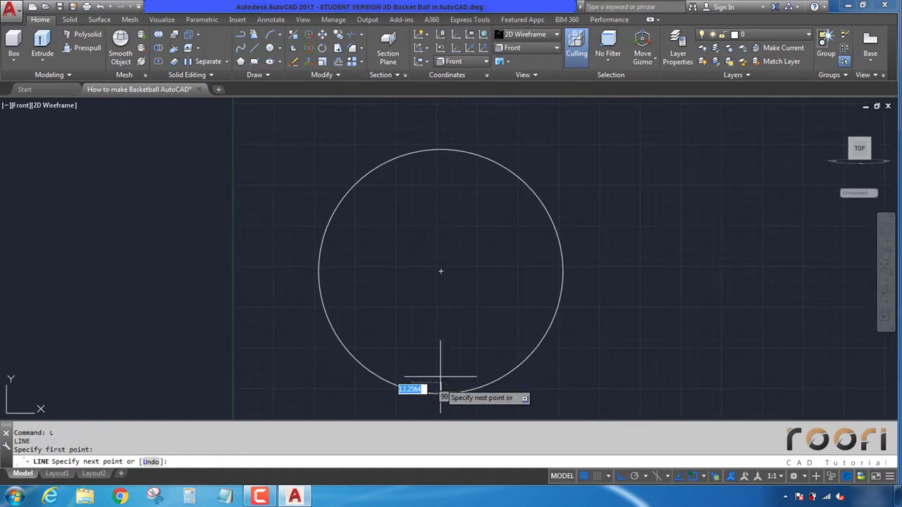
click(440, 150)
key(Return)
key(Return)
click(319, 271)
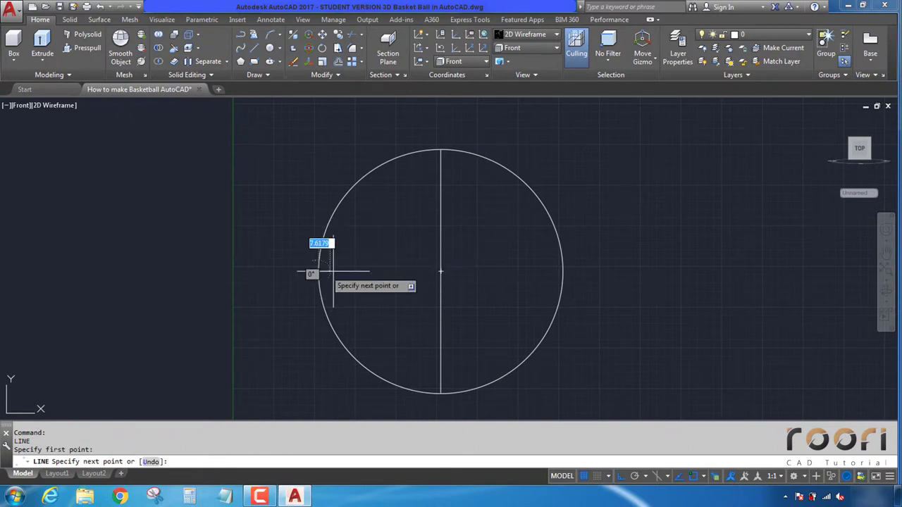
click(561, 272)
key(Return)
text(c)
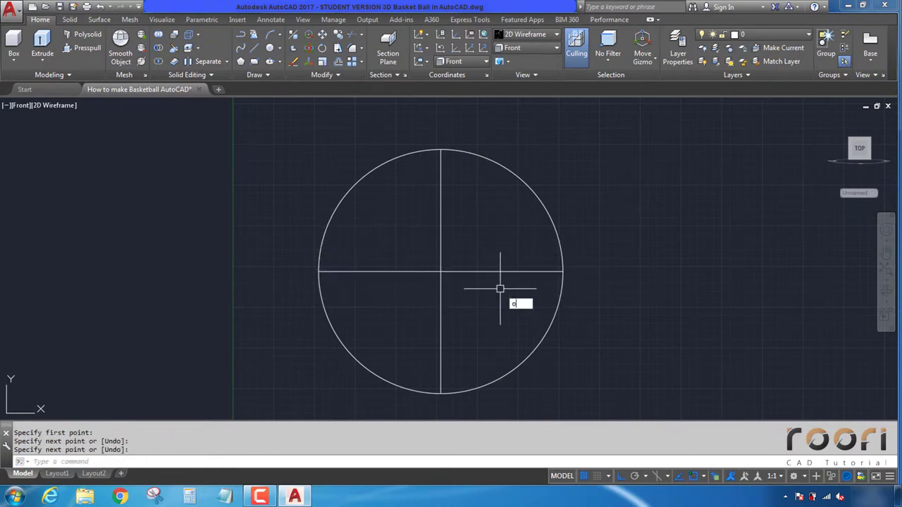
key(Return)
key(Return)
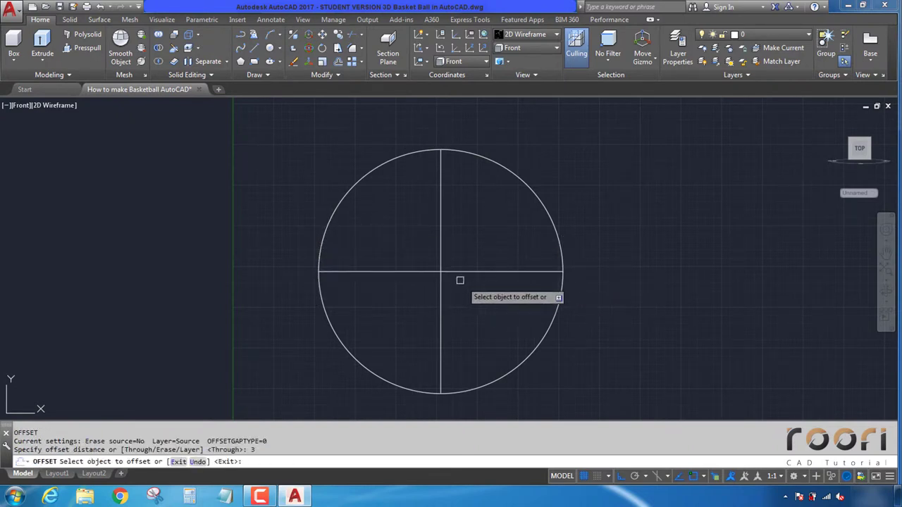
Step: Offset both diameter lines 3 units to each side
scroll(459, 280, up, 4)
click(435, 274)
click(449, 267)
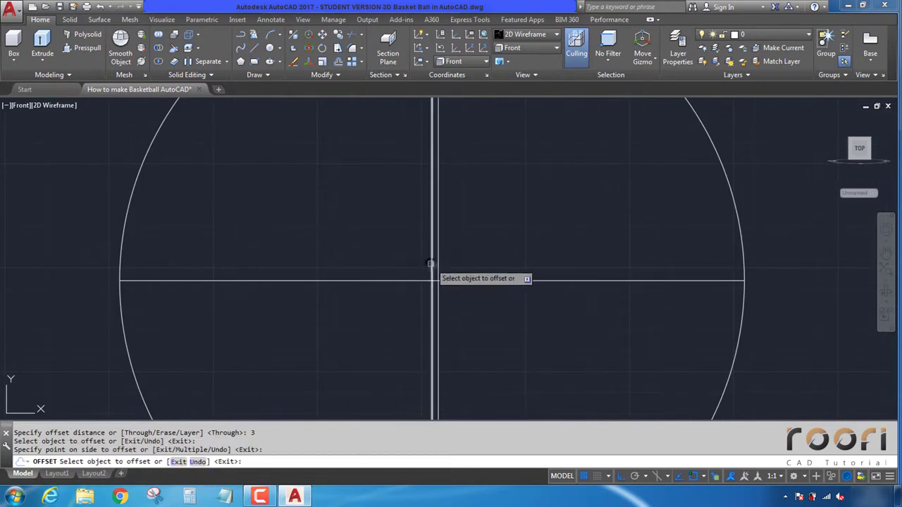
click(433, 263)
click(404, 259)
scroll(416, 271, up, 2)
click(407, 286)
click(405, 258)
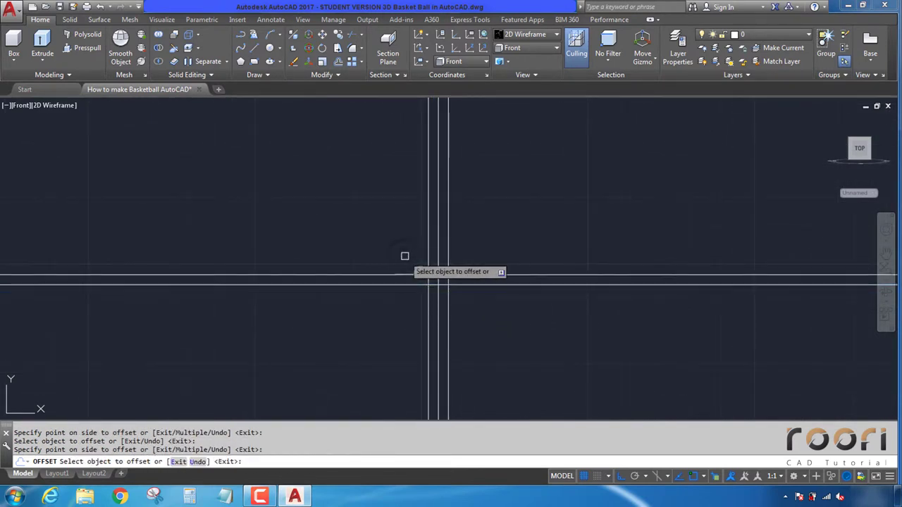
click(405, 286)
click(411, 312)
key(Return)
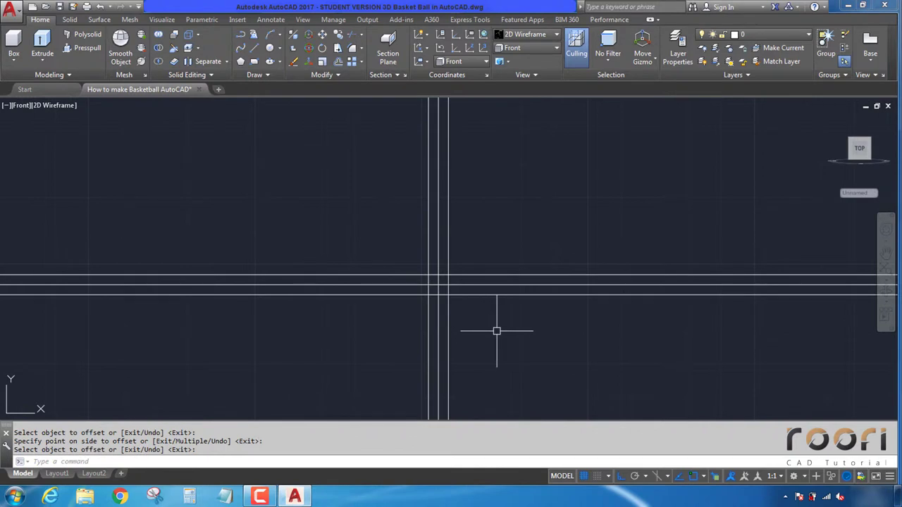
Step: Rotate a copy of the six seam lines 45° about the circle centre
text(Ro)
key(Return)
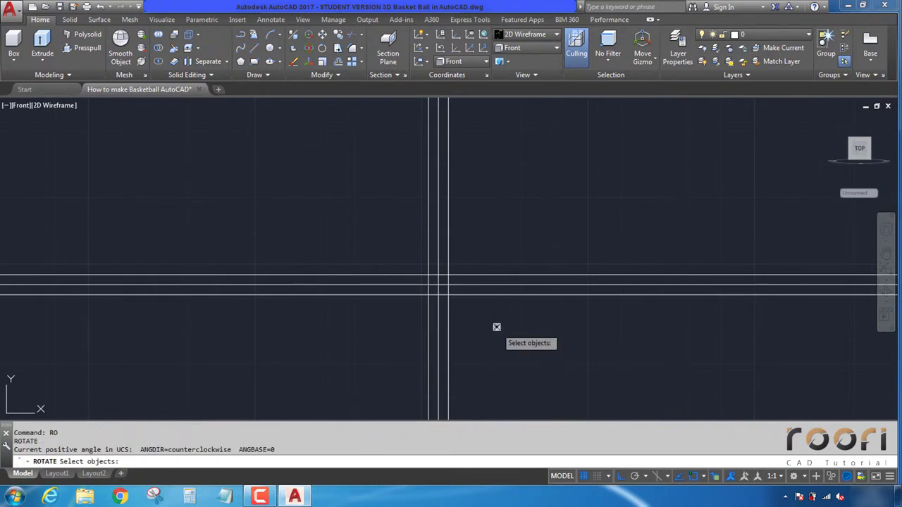
click(497, 326)
click(427, 260)
key(Return)
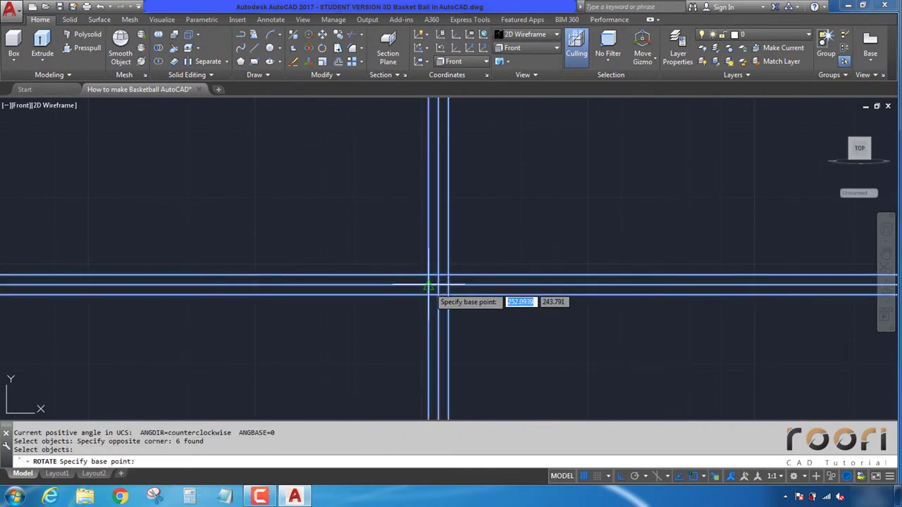
scroll(433, 285, up, 6)
click(459, 284)
scroll(469, 275, up, 2)
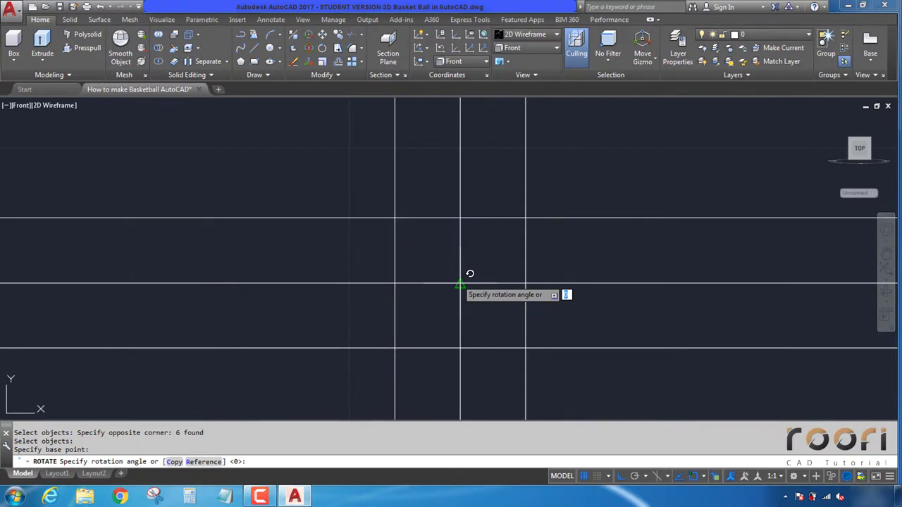
click(173, 462)
text(45)
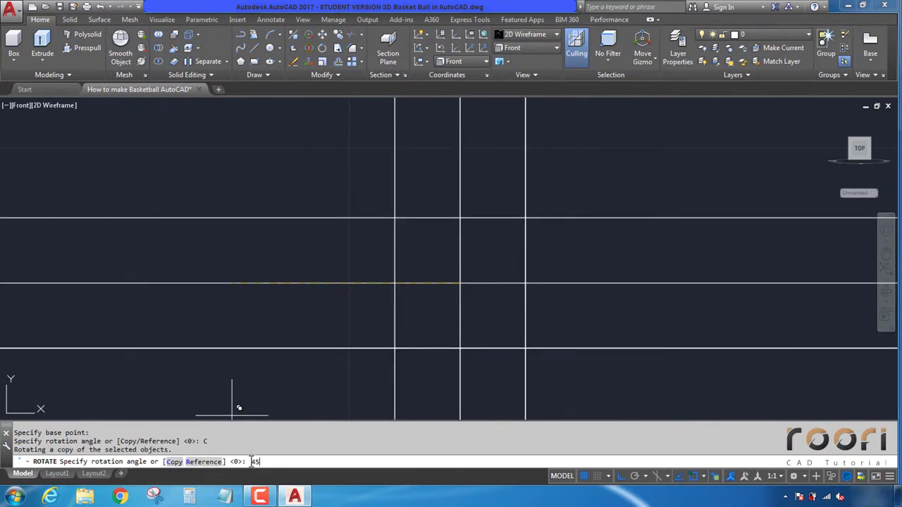
key(Return)
Step: Delete the four centre lines, leaving paired seam strips
scroll(407, 336, down, 3)
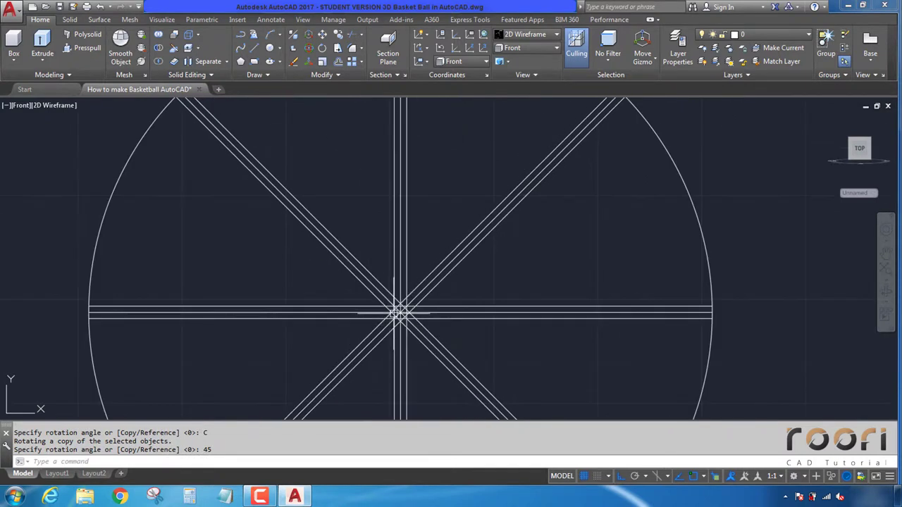
scroll(398, 335, down, 2)
mouse_move(398, 334)
middle_down()
mouse_move(420, 282)
mouse_move(412, 317)
middle_up()
scroll(413, 317, up, 3)
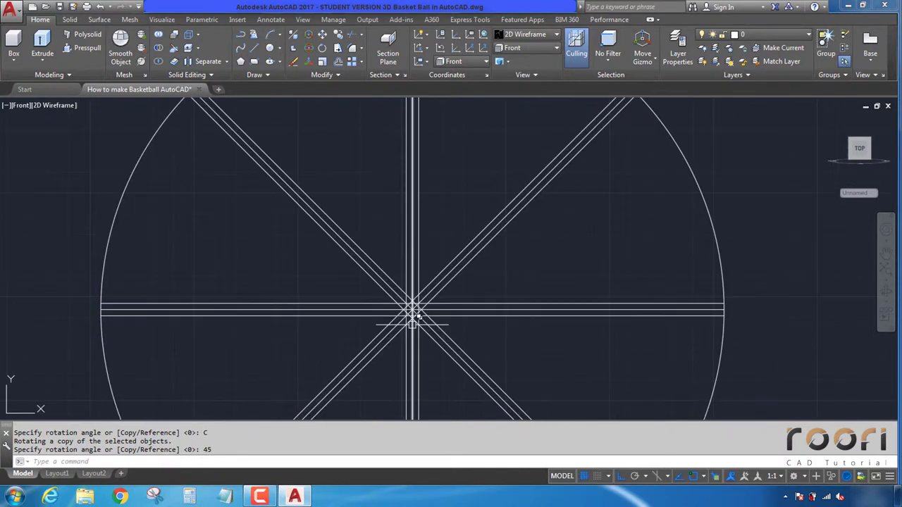
scroll(415, 279, up, 3)
click(411, 251)
click(396, 224)
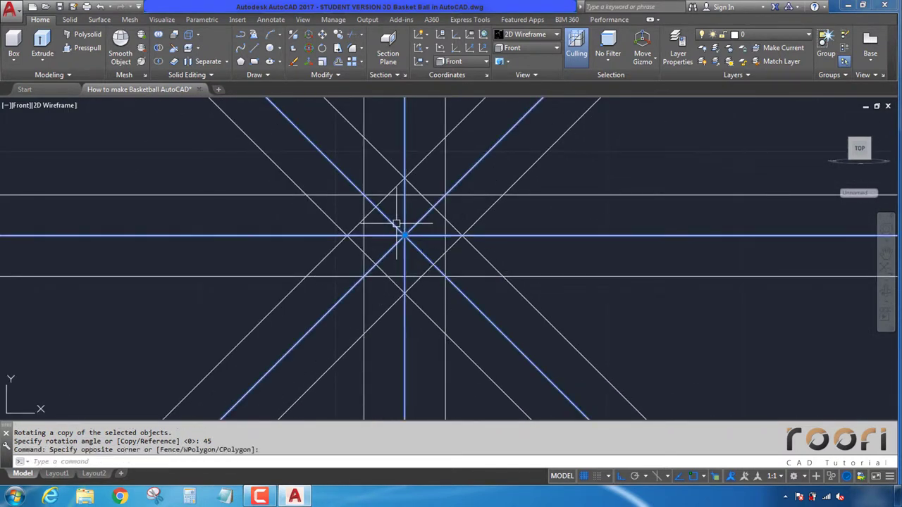
key(Delete)
scroll(379, 255, down, 8)
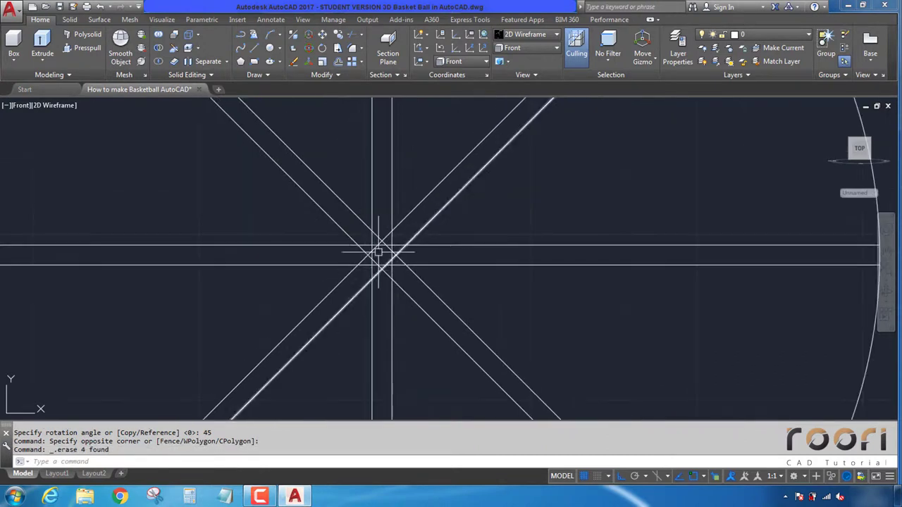
mouse_move(384, 253)
middle_down()
mouse_move(389, 167)
mouse_move(419, 354)
middle_up()
middle_drag(394, 234, 384, 257)
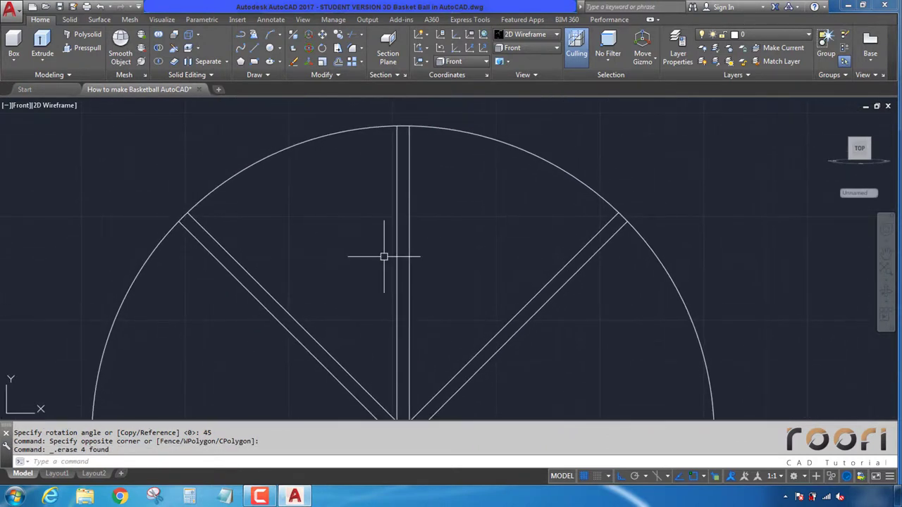
Step: Place an aligned dimension along the top seam, reading 109.23878921
click(274, 22)
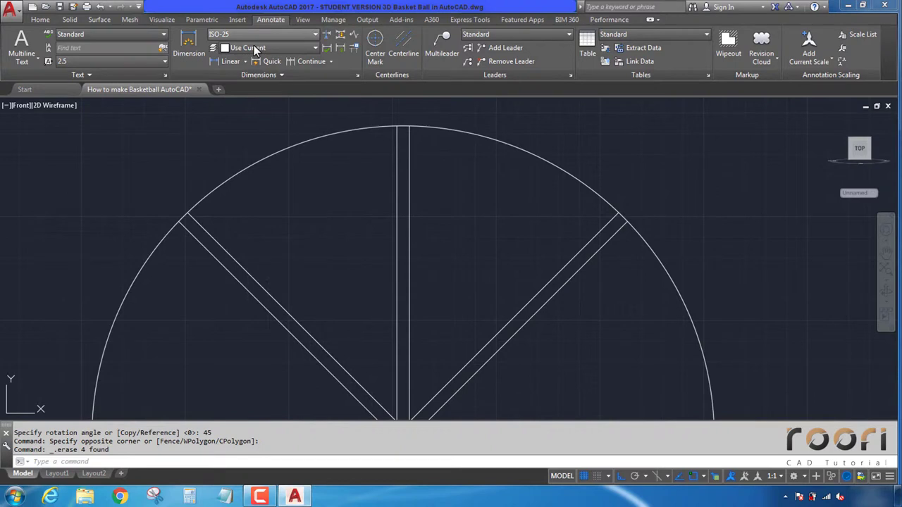
click(245, 61)
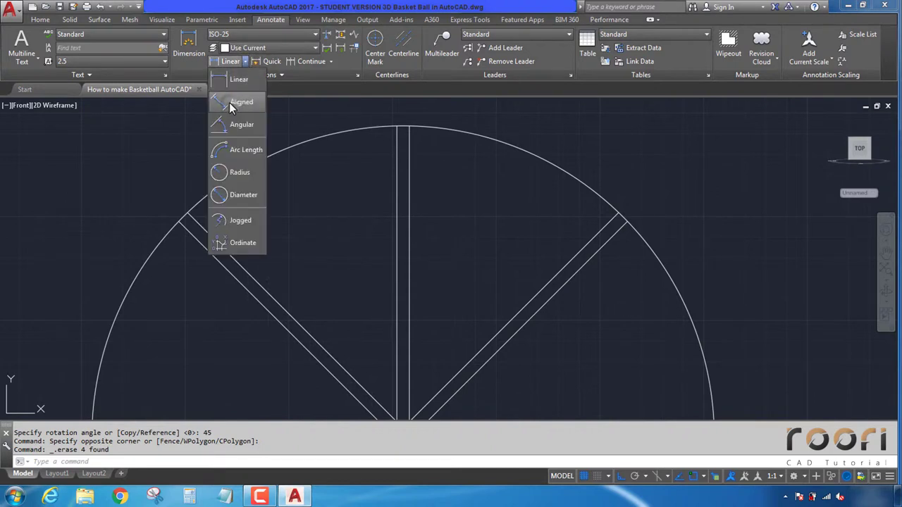
click(236, 103)
click(188, 211)
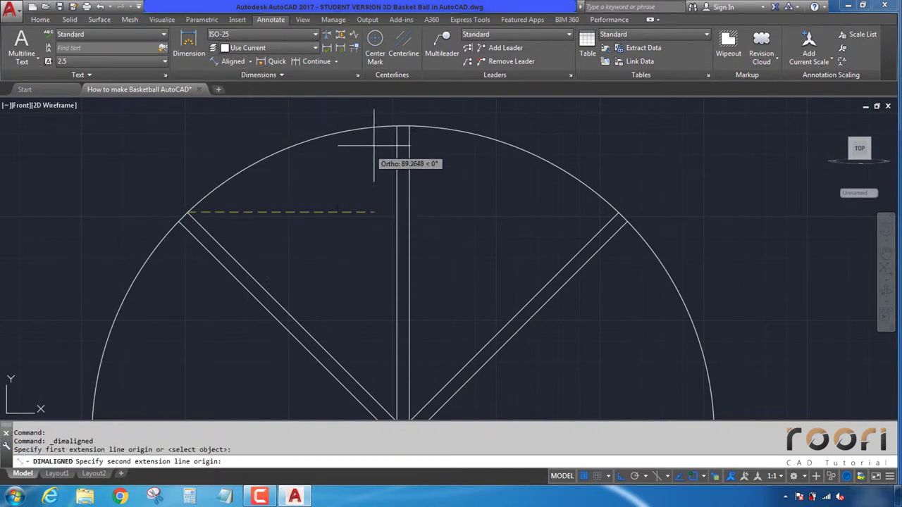
click(397, 128)
click(368, 158)
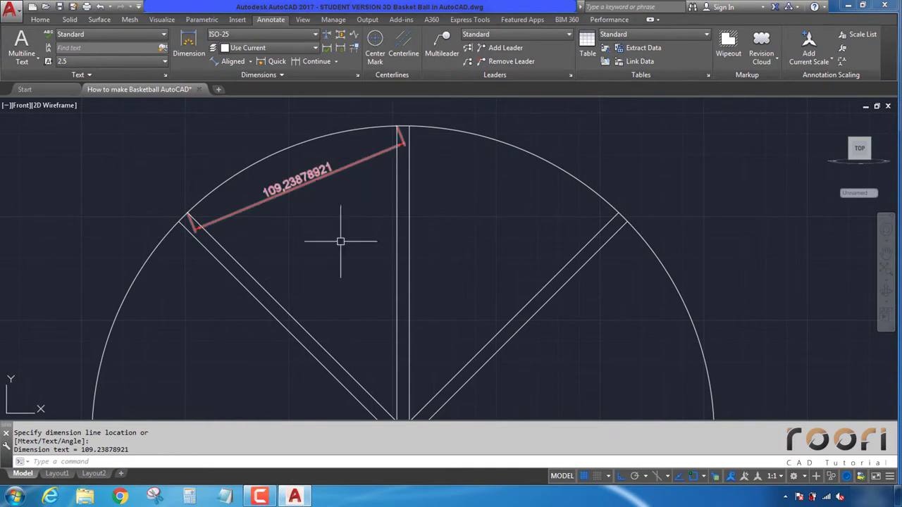
Step: Work out the 27.5 spacing in Calculator, then delete the temporary dimension
click(189, 497)
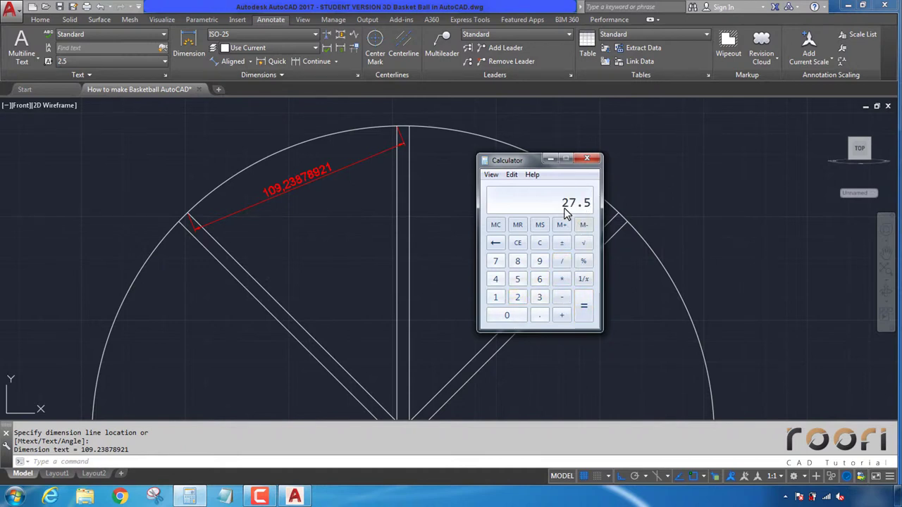
click(592, 161)
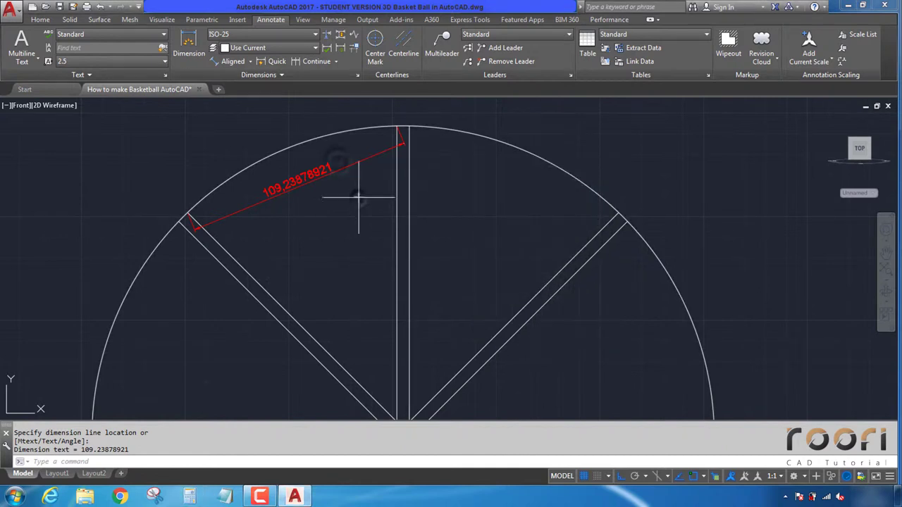
click(338, 160)
key(Delete)
Step: Copy the horizontal seam lines 27 units upward
scroll(322, 157, down, 3)
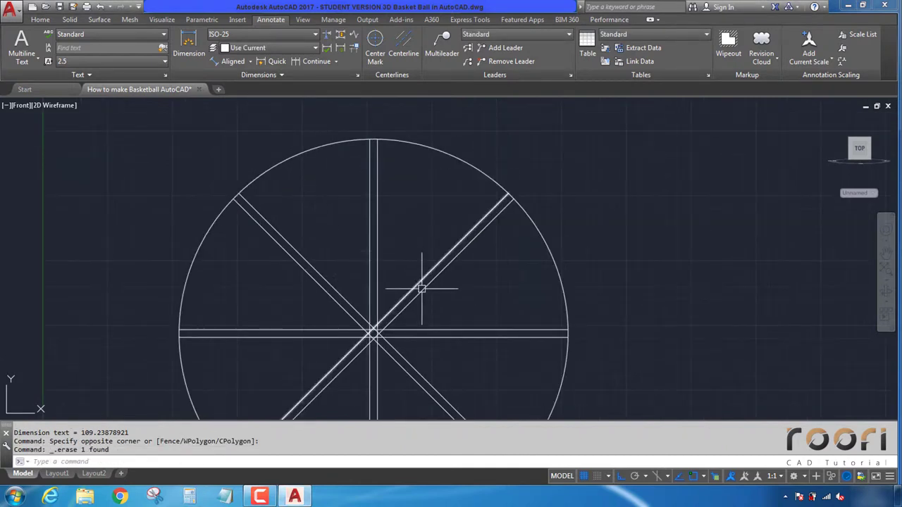
scroll(422, 282, up, 1)
text(co)
key(Return)
click(469, 256)
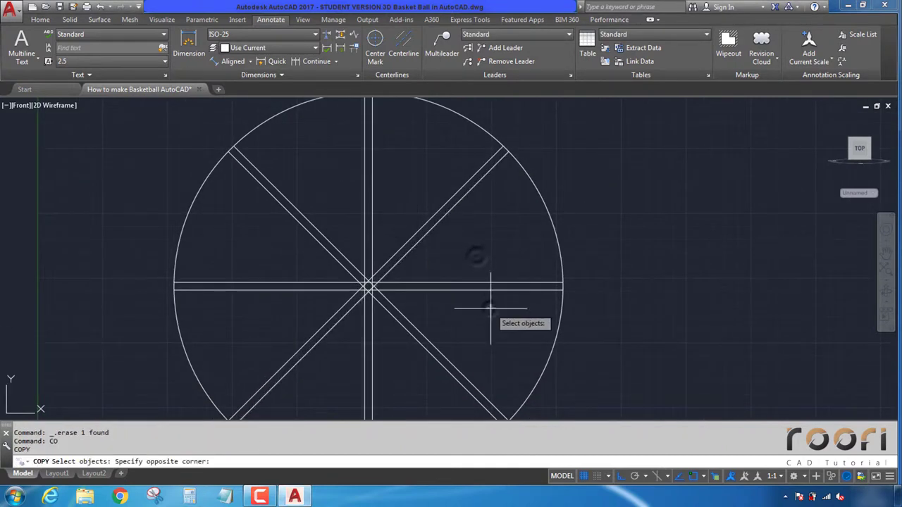
click(494, 310)
key(Return)
click(501, 263)
text(27)
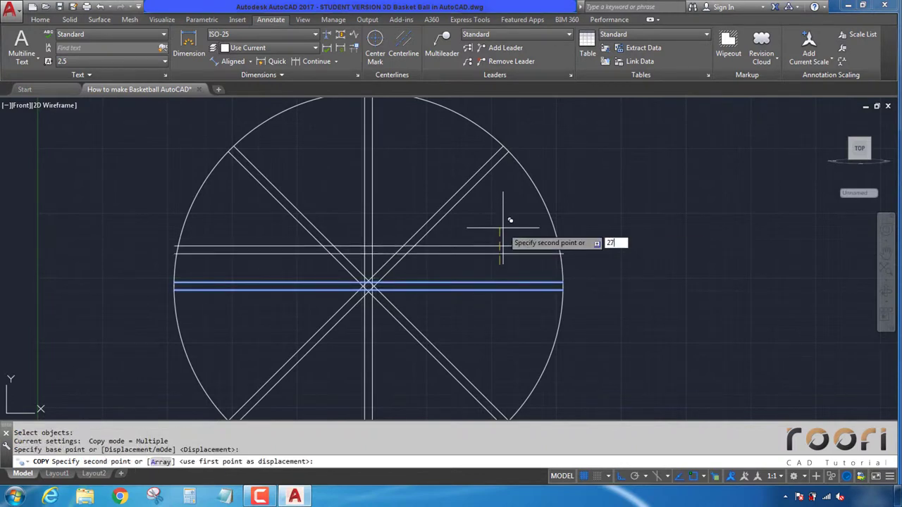
key(Return)
key(Return)
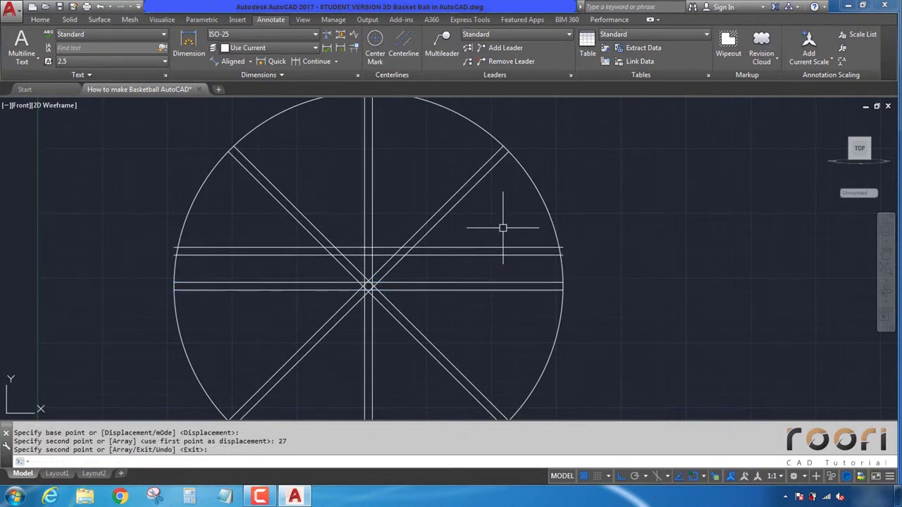
Step: Draw a Tan-Tan-Tan circle touching the upper seam lines
scroll(418, 260, up, 1)
scroll(419, 260, up, 2)
scroll(404, 245, up, 1)
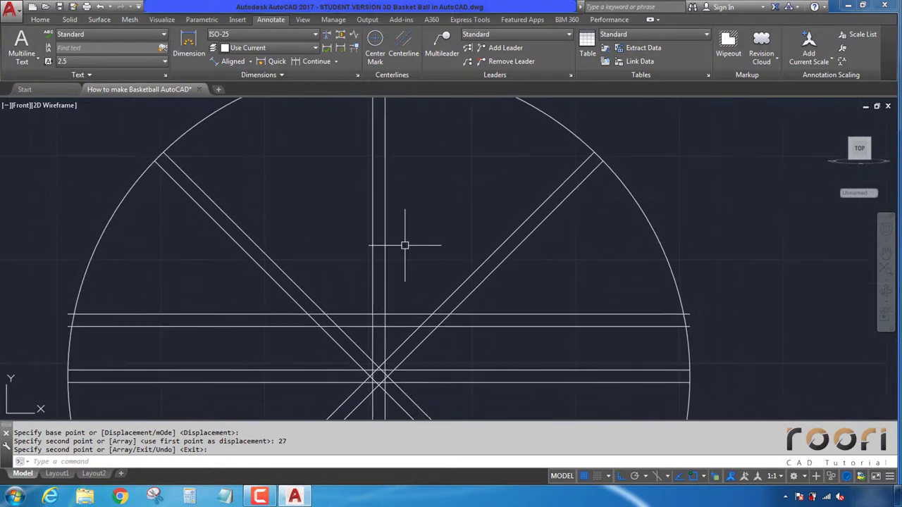
click(41, 19)
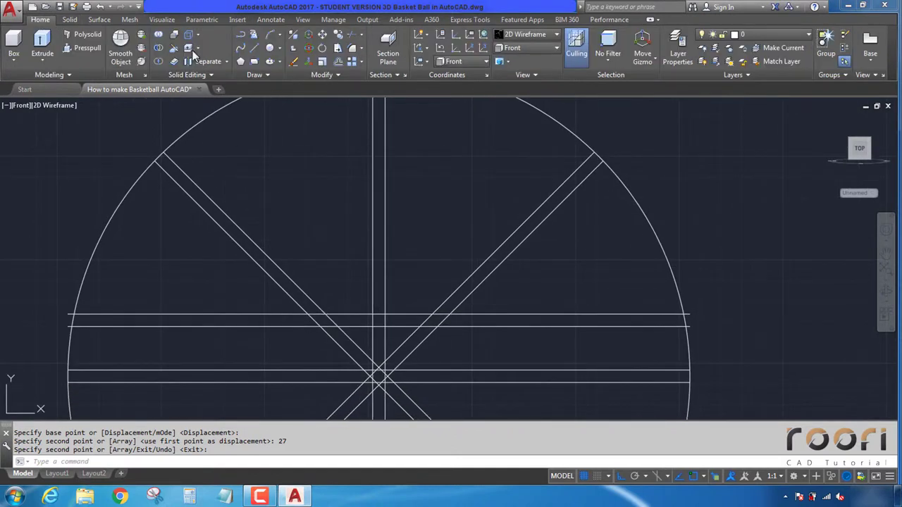
click(279, 48)
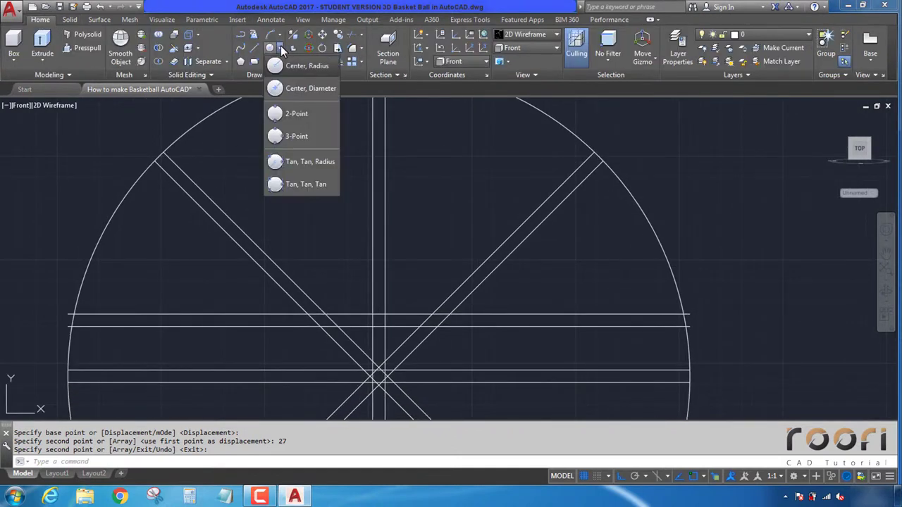
click(300, 184)
click(310, 278)
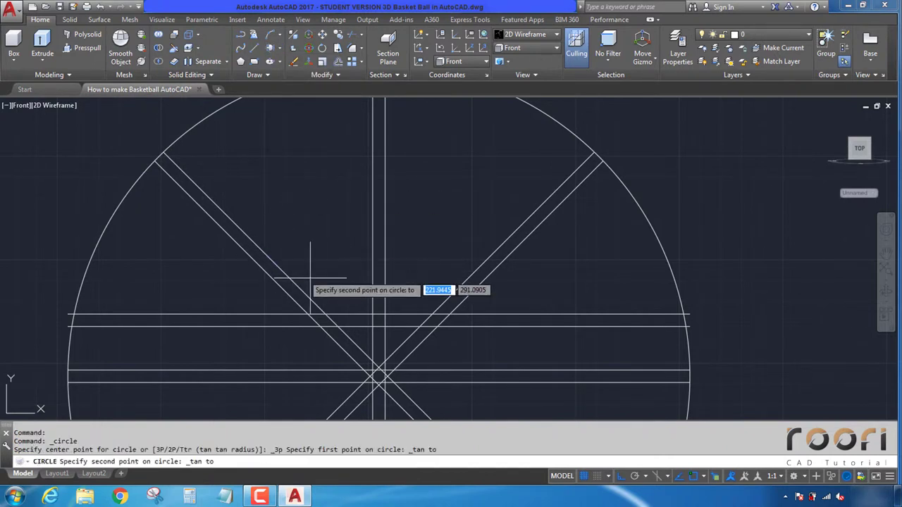
click(353, 311)
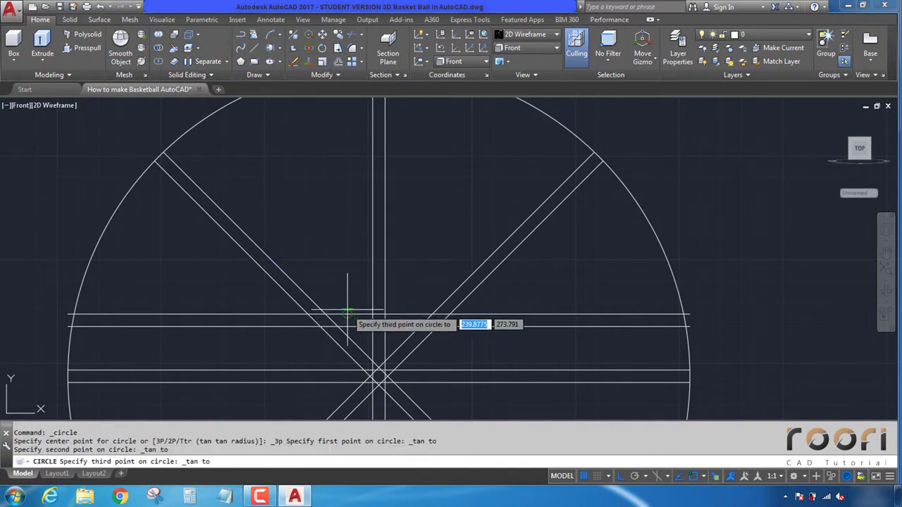
click(474, 267)
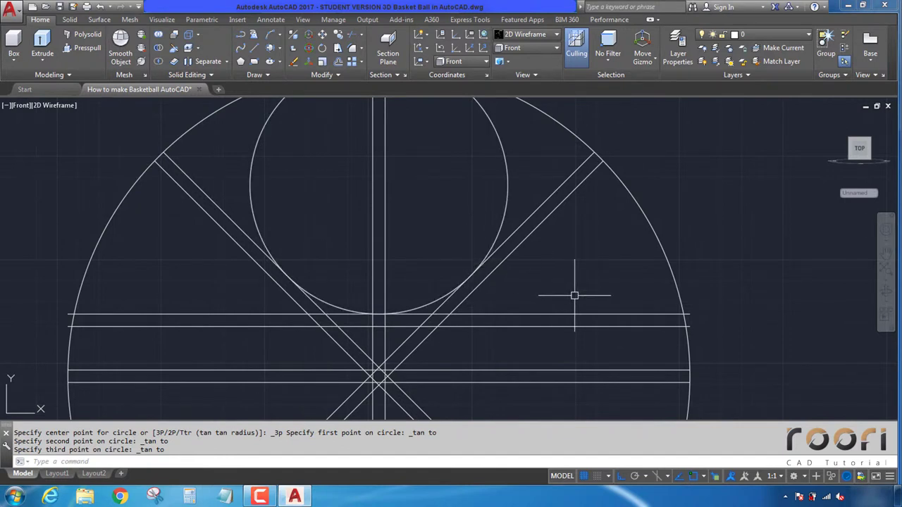
text(c)
Step: Offset the tangent circle 6 units outward
key(Return)
text(6)
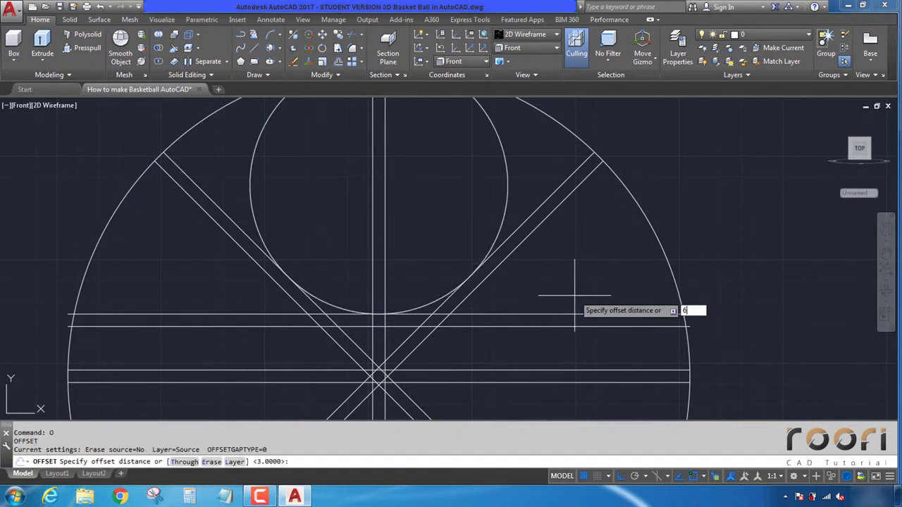
key(Return)
click(500, 221)
click(577, 269)
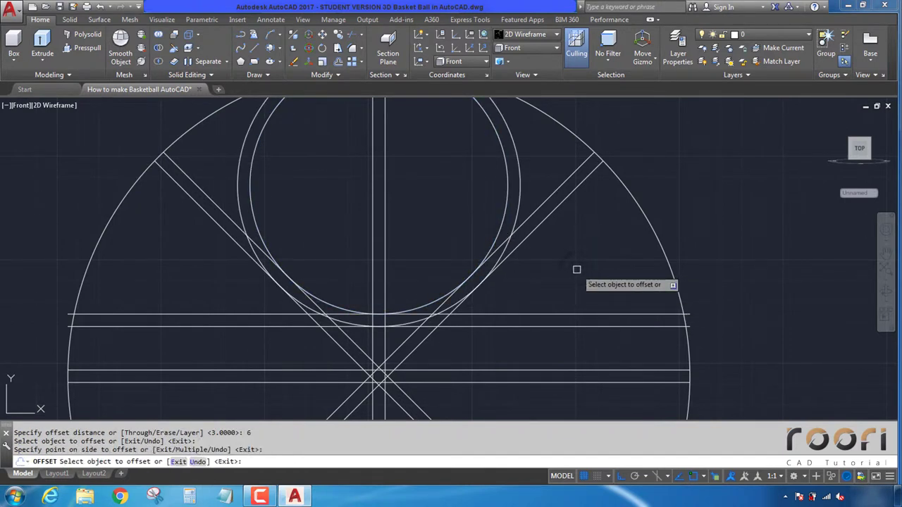
key(Return)
Step: Delete the two copied horizontal guide lines
click(582, 356)
click(557, 309)
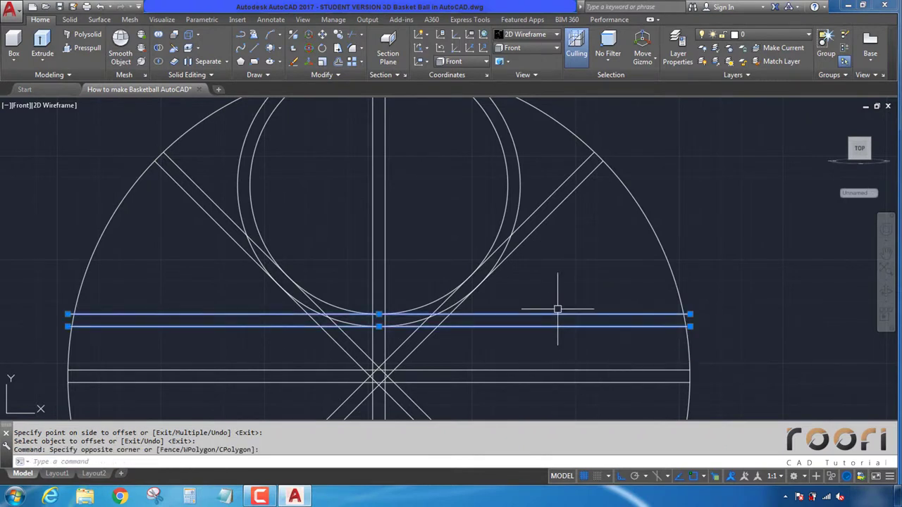
key(Delete)
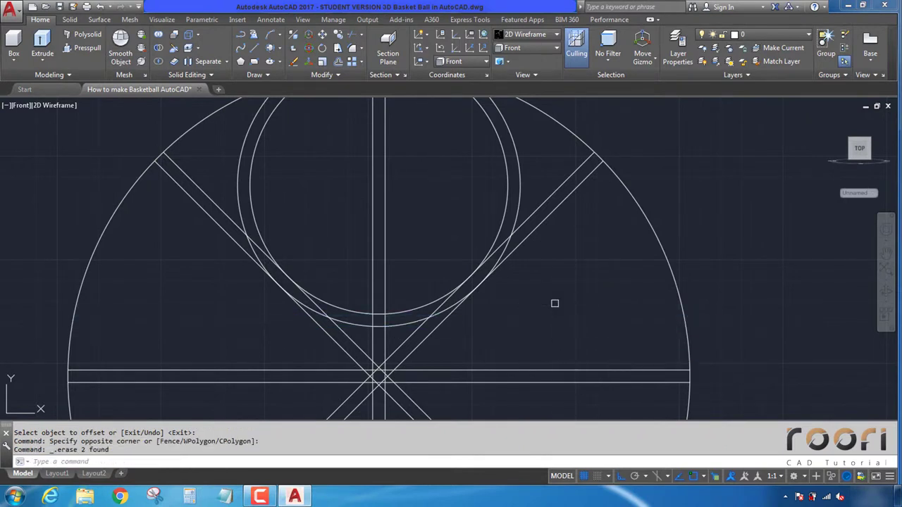
text(tr)
key(Return)
Step: Trim the circles using the left and right diagonal seams as cutting edges
click(538, 208)
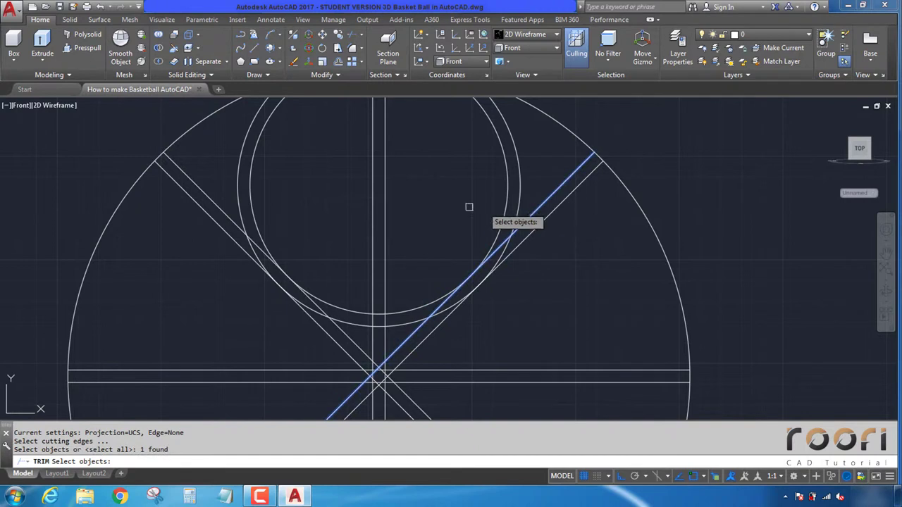
click(215, 201)
key(Return)
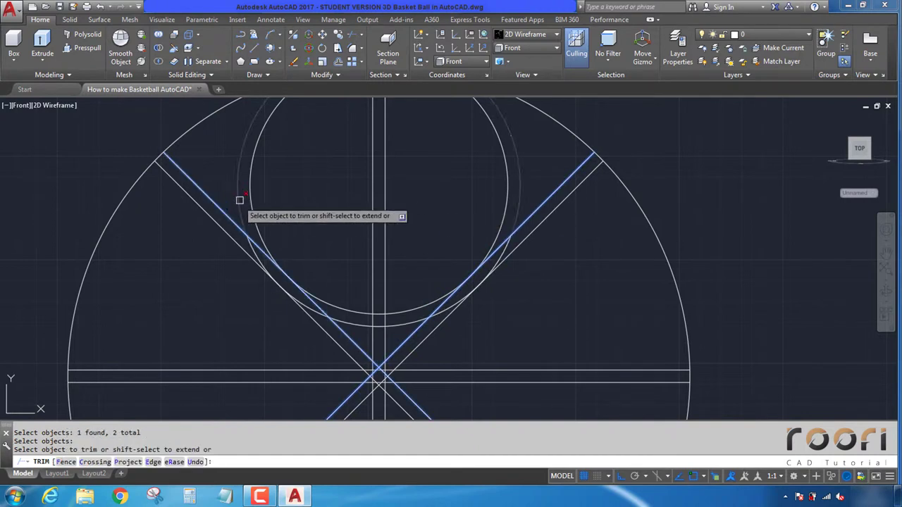
key(Return)
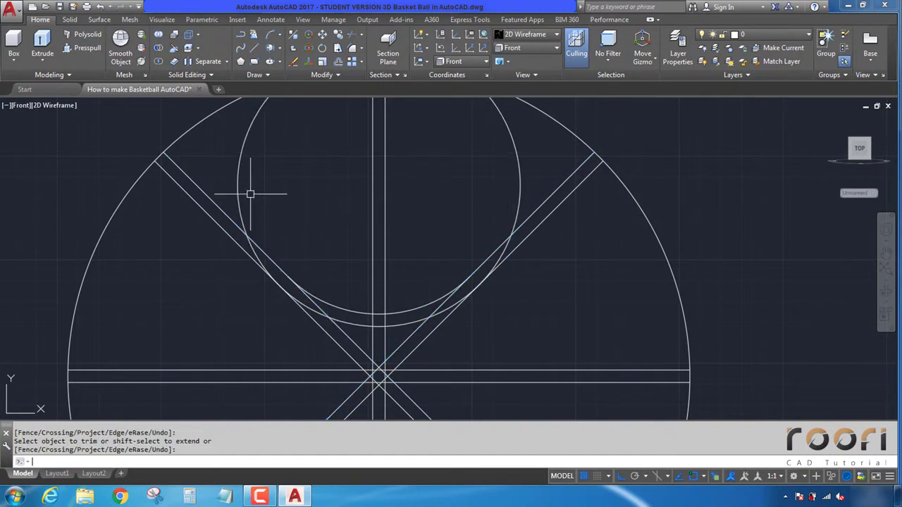
key(Return)
click(209, 218)
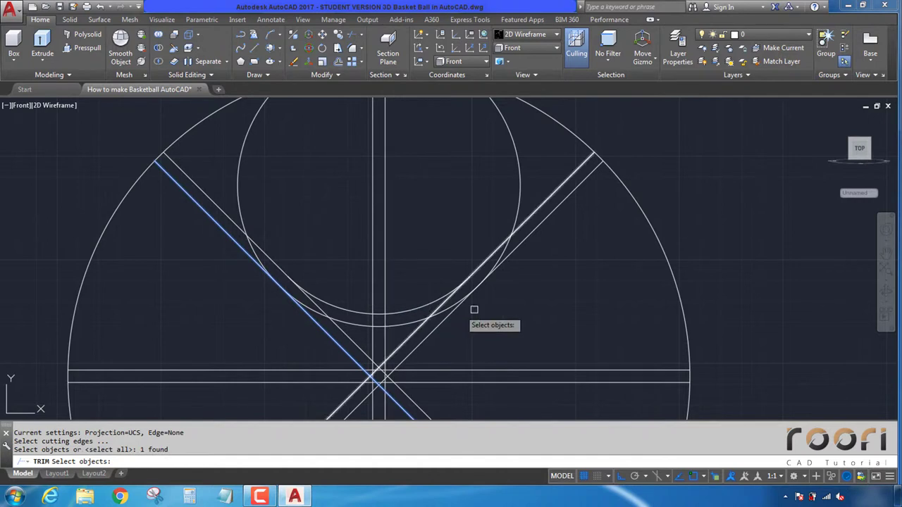
click(533, 234)
key(Return)
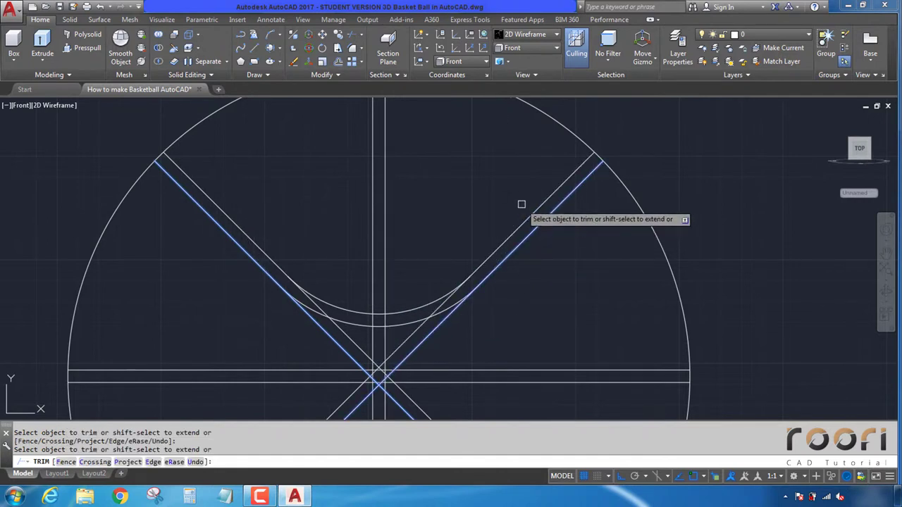
key(Return)
Step: Trim the diagonal line ends below the arcs, using each arc as cutting edge
scroll(539, 275, down, 2)
key(Return)
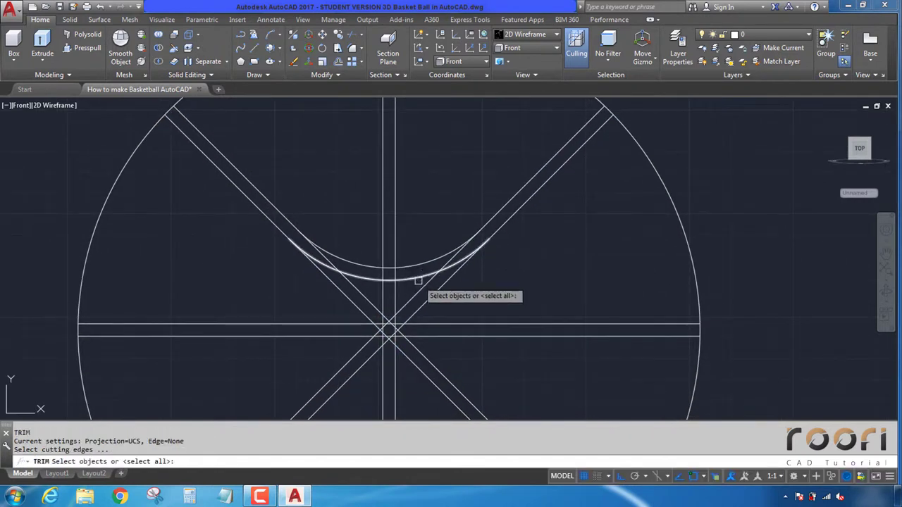
click(418, 280)
key(Return)
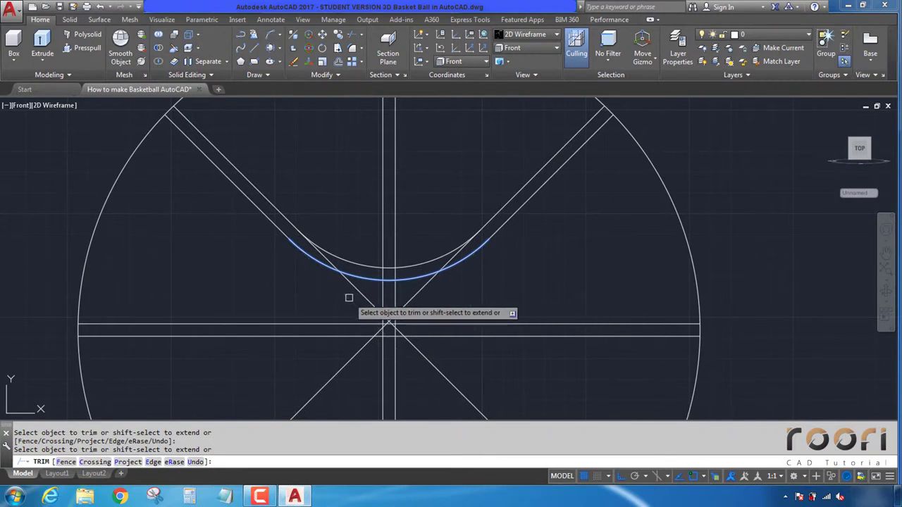
key(Return)
key(Return)
click(366, 266)
key(Return)
click(359, 291)
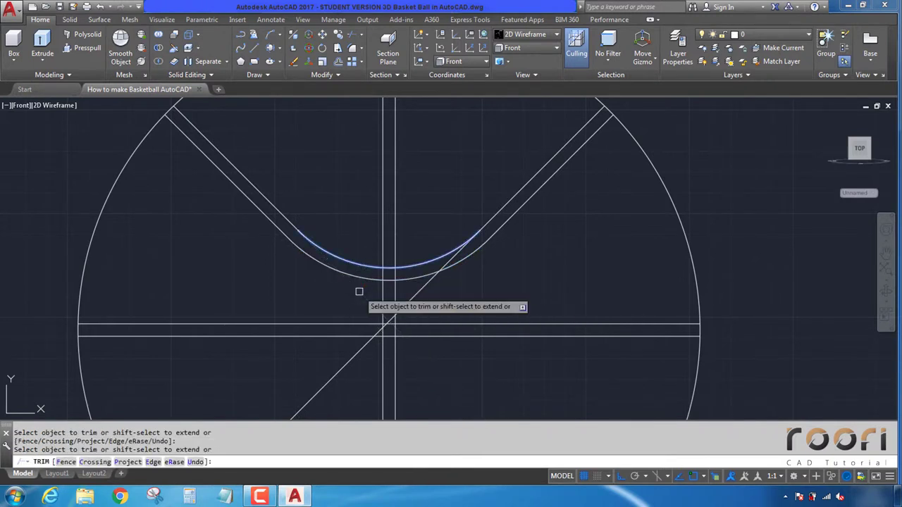
key(Return)
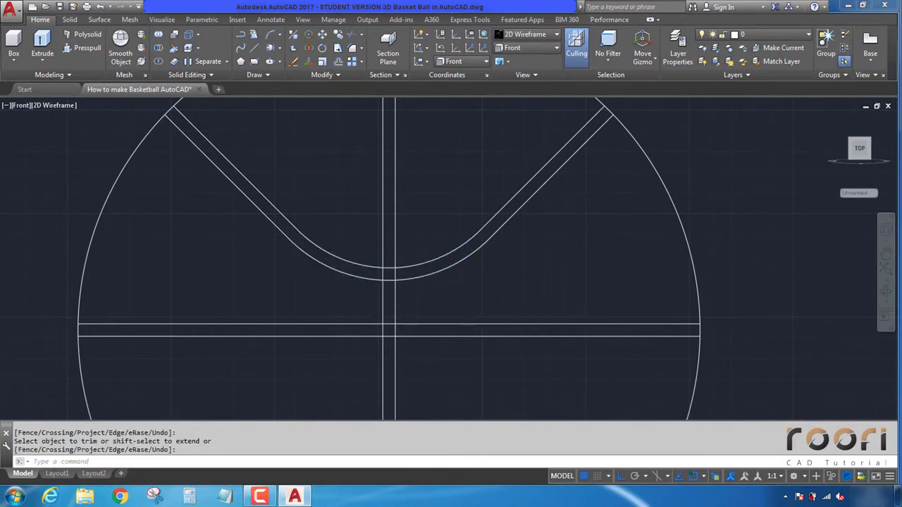
scroll(423, 293, down, 2)
middle_drag(425, 295, 435, 278)
text(mi)
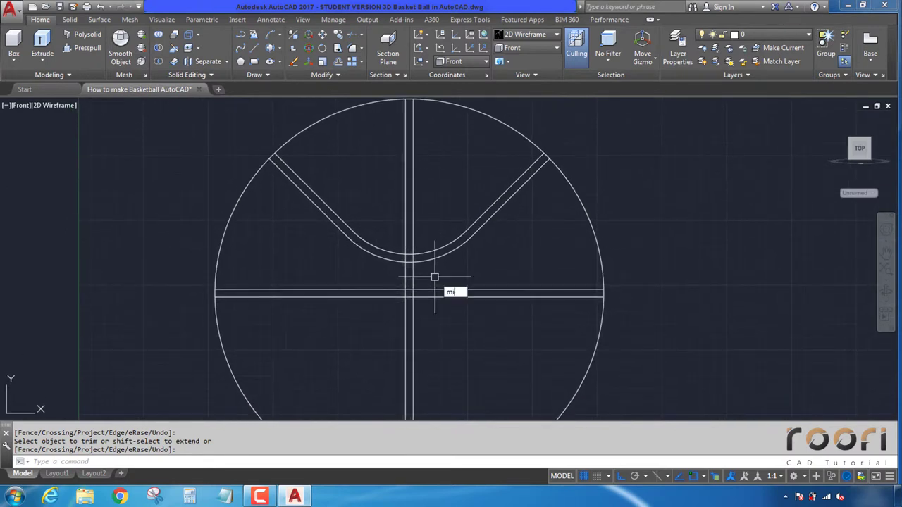
Step: Mirror the left and right seam arcs across the horizontal band line into the lower half, keeping the originals
text(rro)
key(Return)
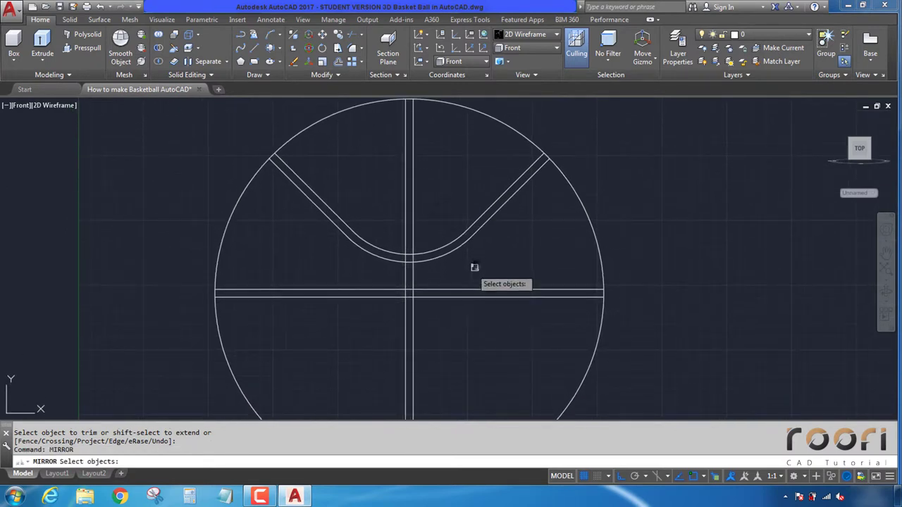
click(473, 264)
click(448, 217)
click(340, 193)
key(Return)
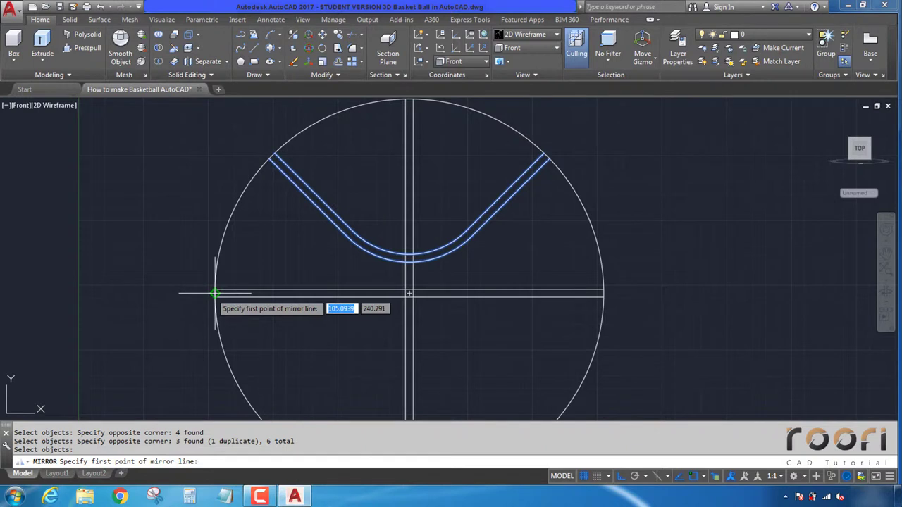
scroll(215, 300, up, 4)
click(223, 298)
scroll(212, 300, down, 4)
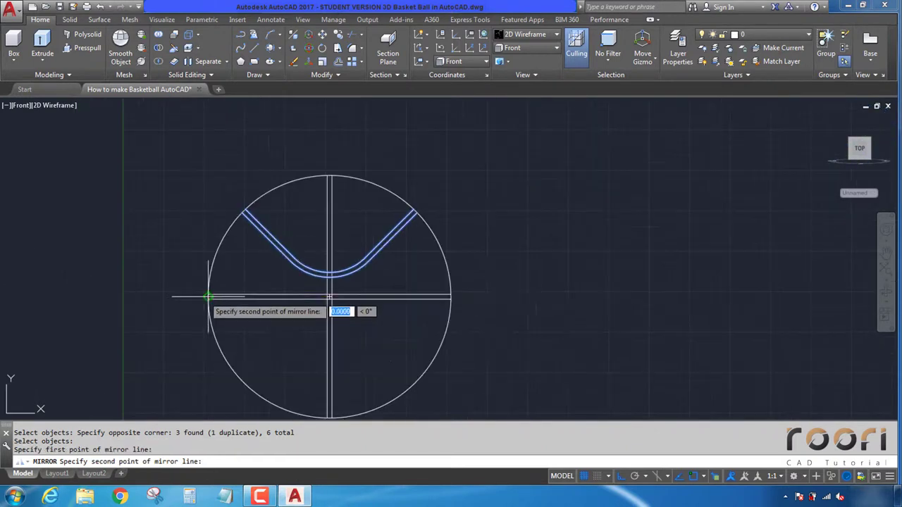
click(443, 307)
key(Return)
scroll(316, 306, up, 2)
scroll(360, 305, up, 2)
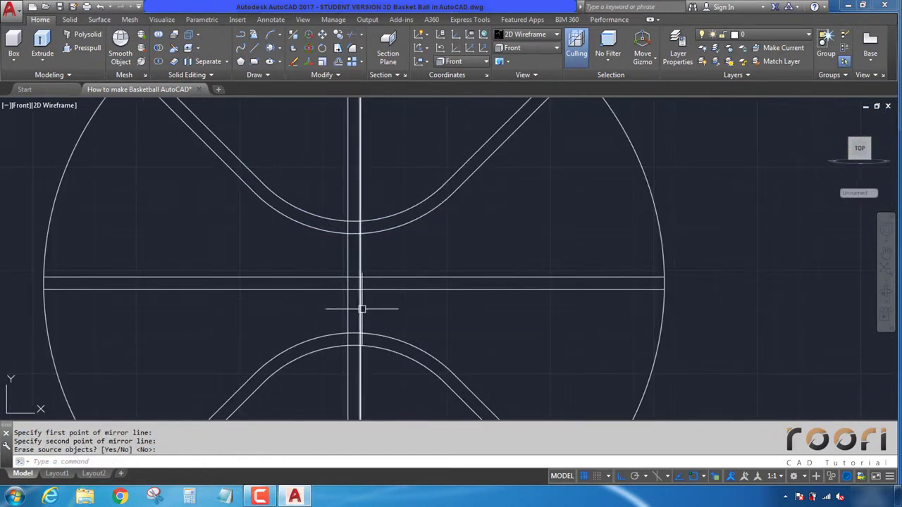
scroll(433, 302, down, 1)
Step: Trim the arc and vertical-line pieces where the upper seams and horizontal bands cross
text(t)
key(Return)
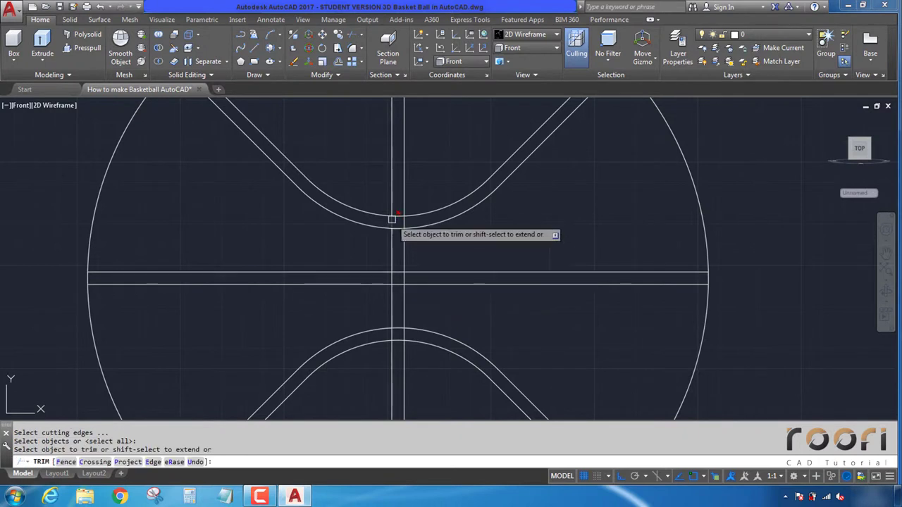
scroll(405, 239, up, 3)
click(409, 258)
click(402, 202)
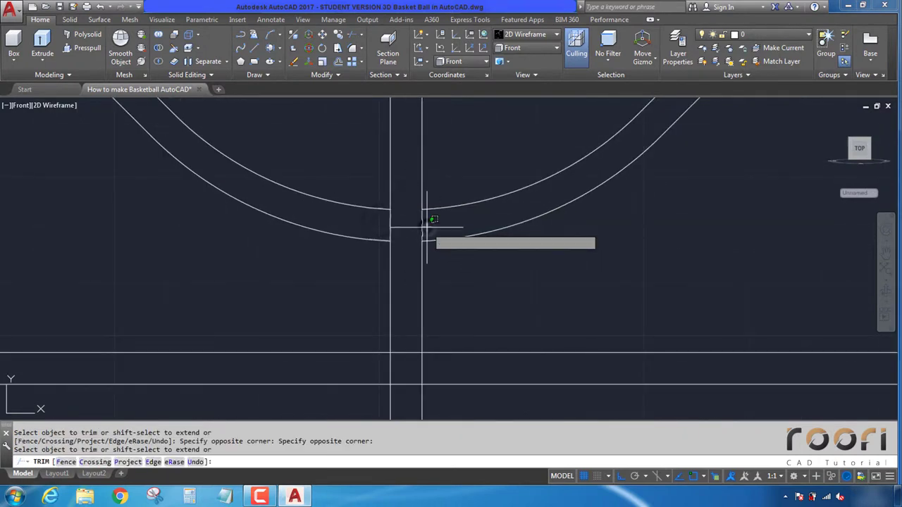
click(427, 218)
click(378, 221)
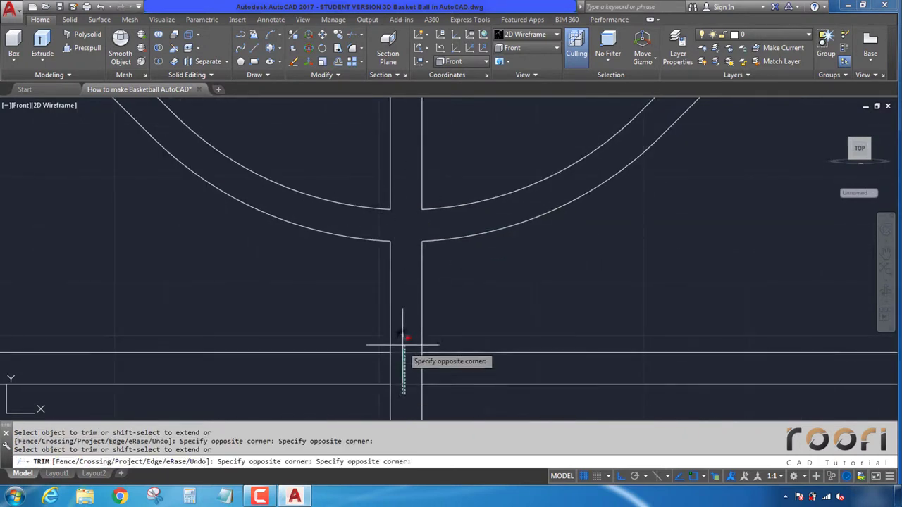
click(445, 375)
click(370, 368)
Step: Trim the remaining vertical-line pieces crossing the lower mirrored arcs
scroll(432, 331, down, 2)
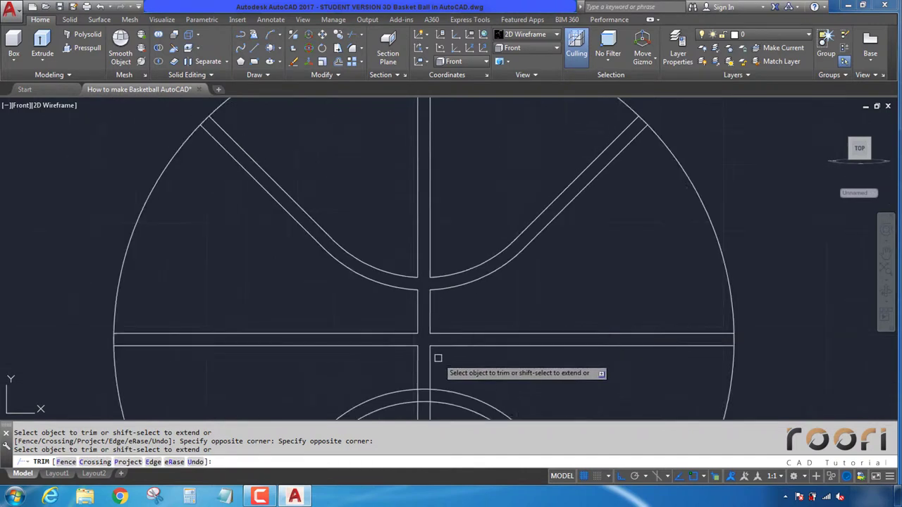
scroll(437, 359, up, 1)
scroll(431, 306, up, 3)
click(439, 267)
click(383, 316)
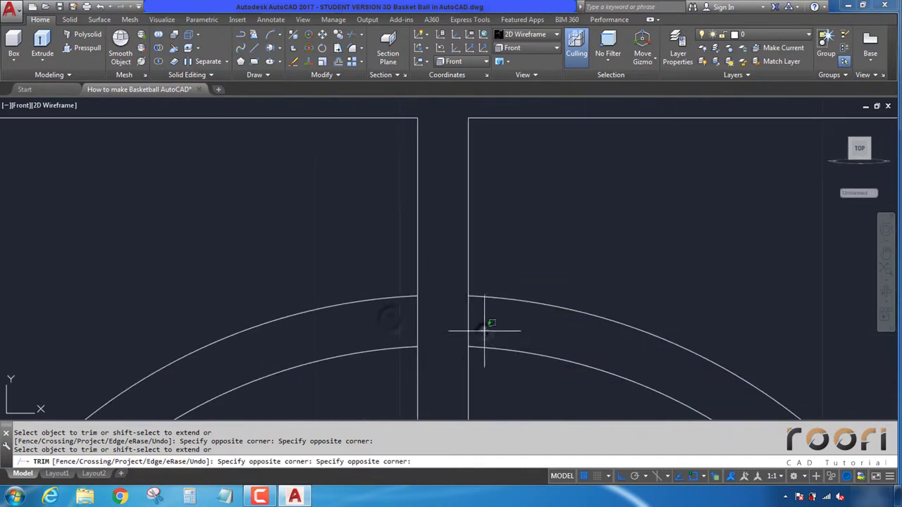
click(484, 332)
click(388, 316)
key(Escape)
scroll(399, 302, down, 5)
scroll(399, 302, down, 3)
scroll(421, 282, up, 3)
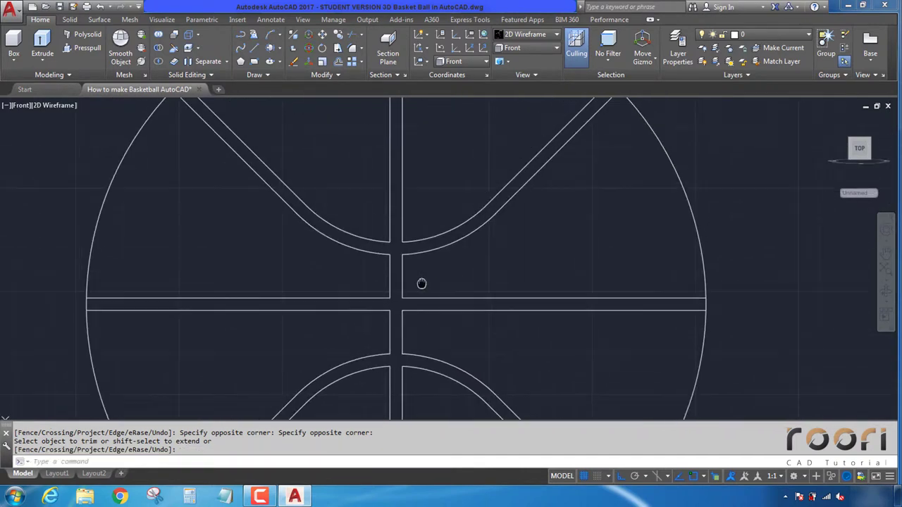
scroll(421, 281, down, 3)
scroll(403, 285, up, 3)
Step: Set the fillet radius to 2 and round the two upper arc-to-vertical-line corners
click(355, 50)
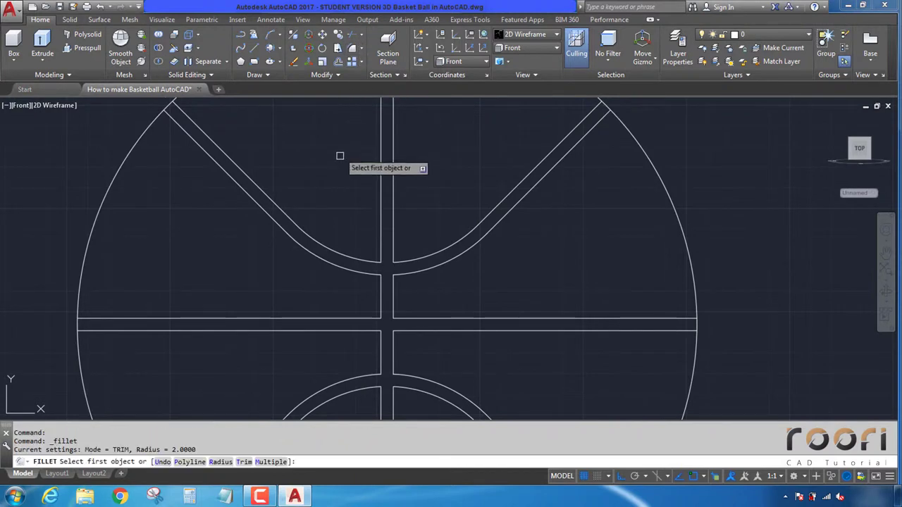
text(r)
key(Return)
text(2)
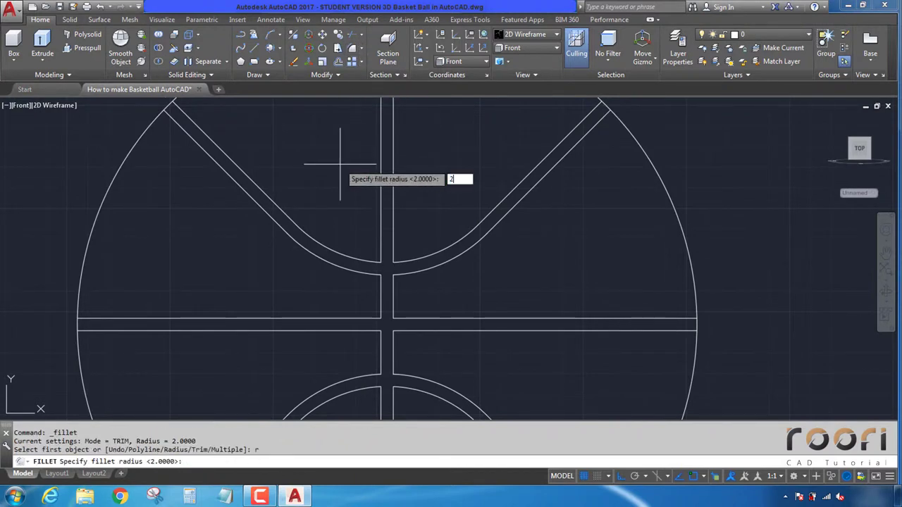
key(Return)
scroll(366, 261, up, 2)
click(366, 263)
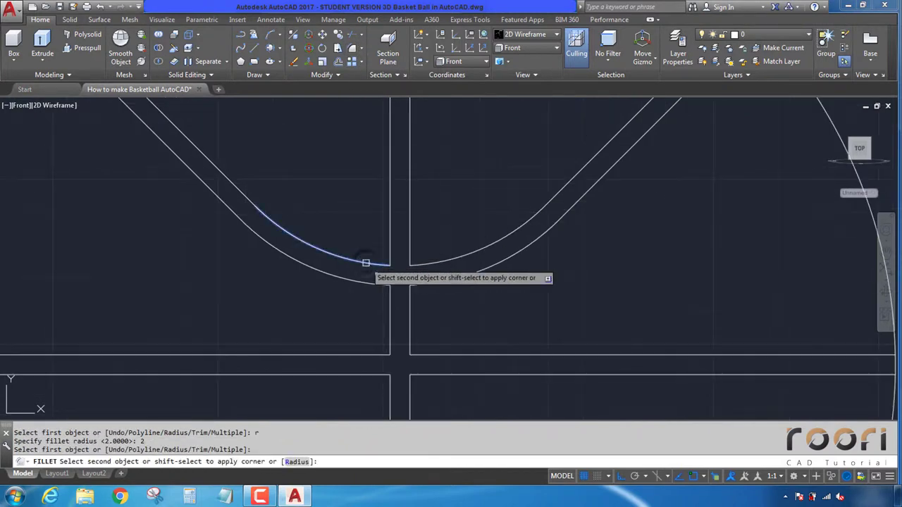
click(389, 244)
key(Return)
click(409, 256)
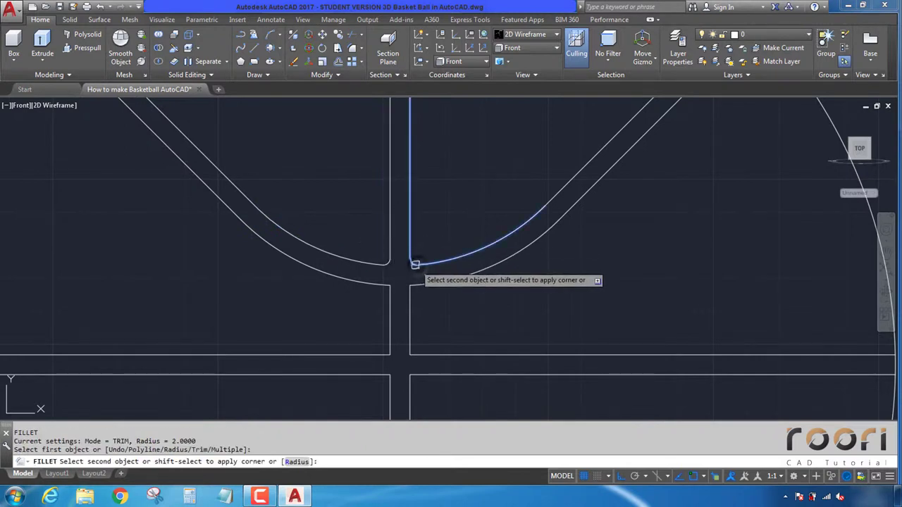
click(416, 264)
key(Return)
Step: Fillet the two arc-to-line corners just below the upper arcs at radius 2
click(410, 296)
click(418, 285)
key(Return)
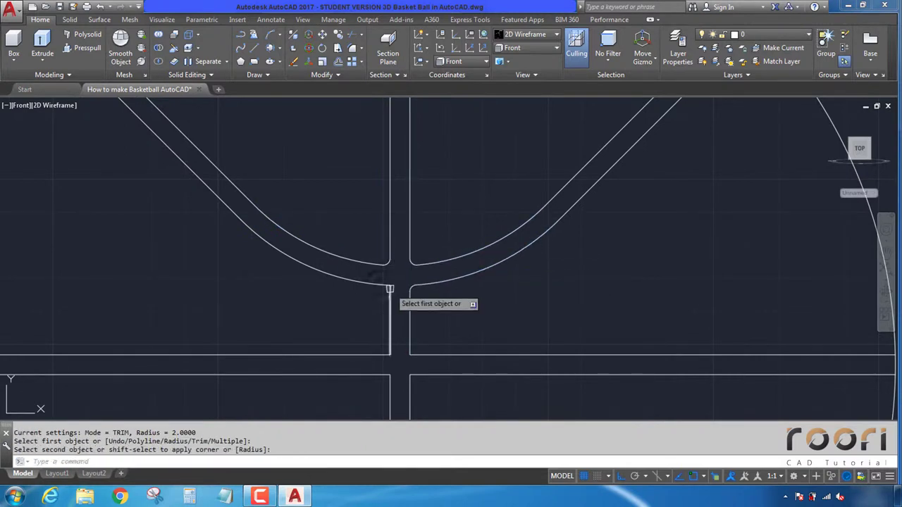
click(389, 289)
click(392, 306)
key(Return)
Step: Round the vertical lines into the horizontal band lines on both sides with radius 2
click(388, 354)
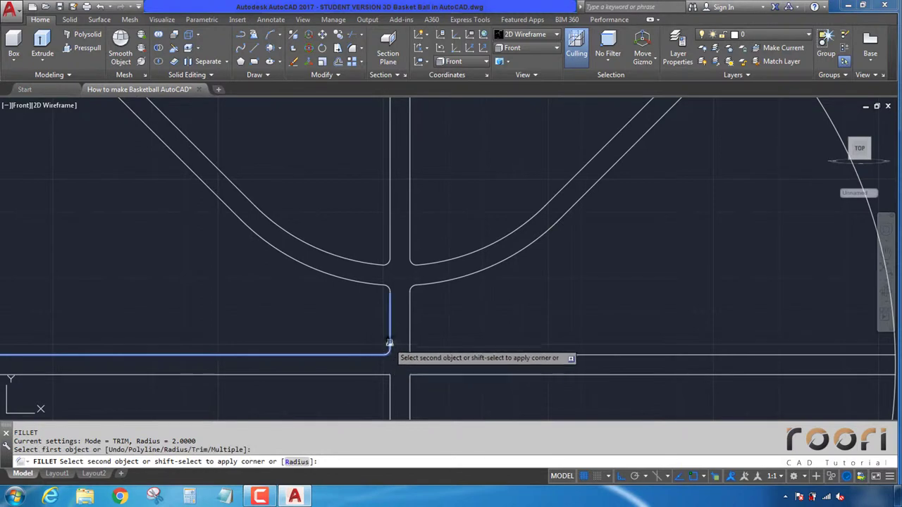
click(389, 343)
key(Return)
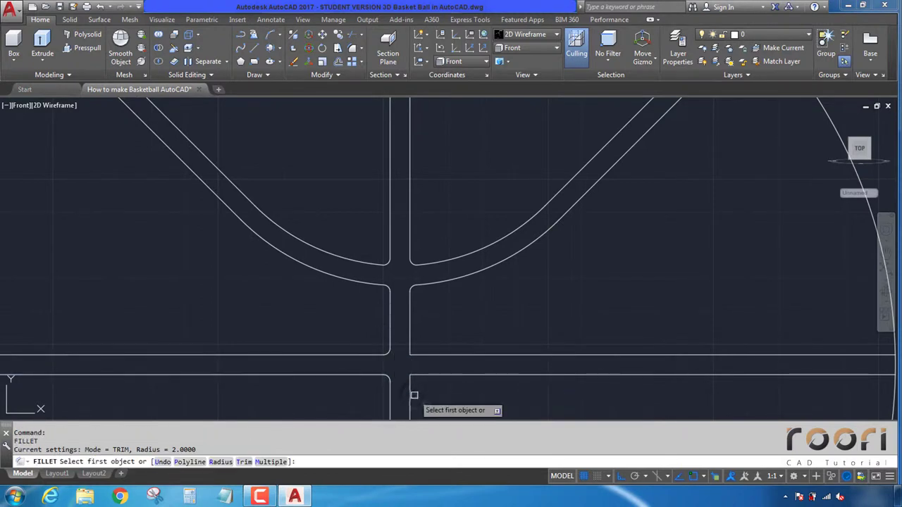
click(414, 394)
click(423, 375)
key(Return)
click(420, 354)
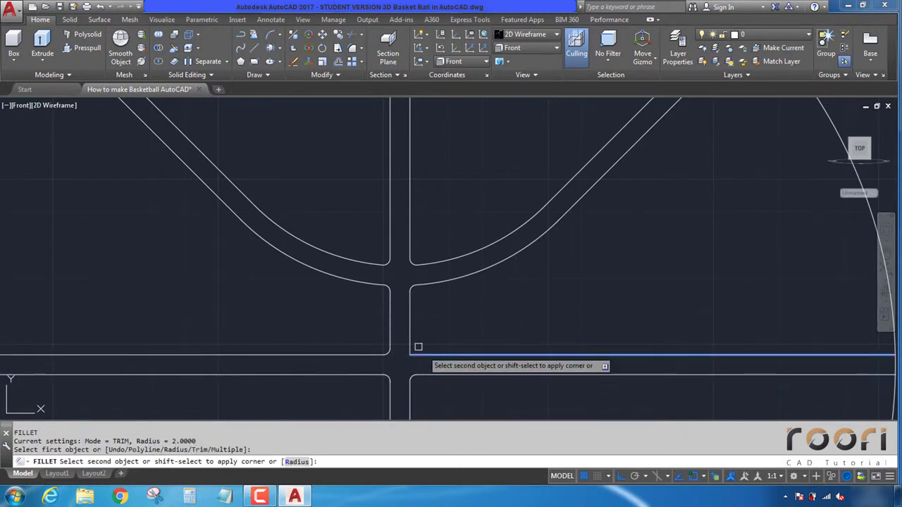
click(409, 332)
Step: Fillet the vertical lines below the band into the band lines
middle_drag(403, 295, 413, 226)
middle_drag(395, 370, 395, 289)
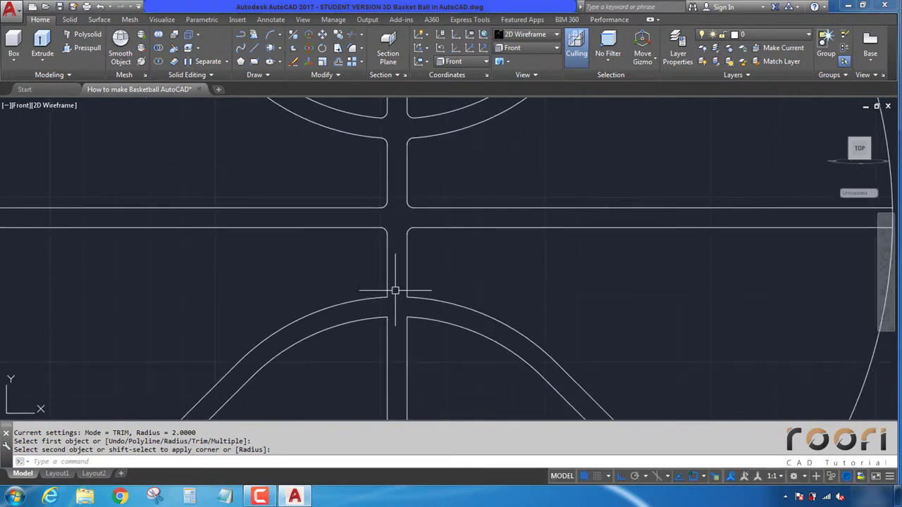
key(Return)
click(375, 298)
click(387, 278)
key(Return)
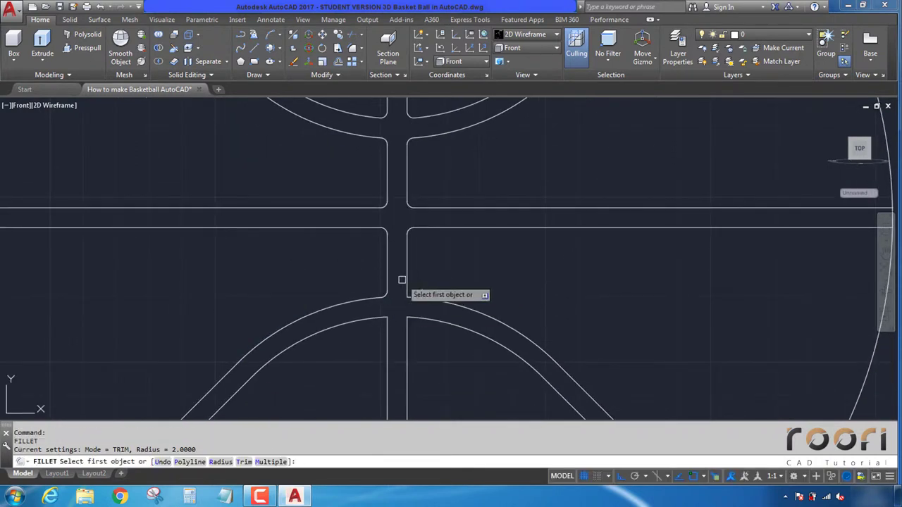
click(409, 282)
click(413, 302)
Step: Fillet the lower arcs into the vertical lines, then zoom out to view the finished seam pattern
key(Return)
click(413, 317)
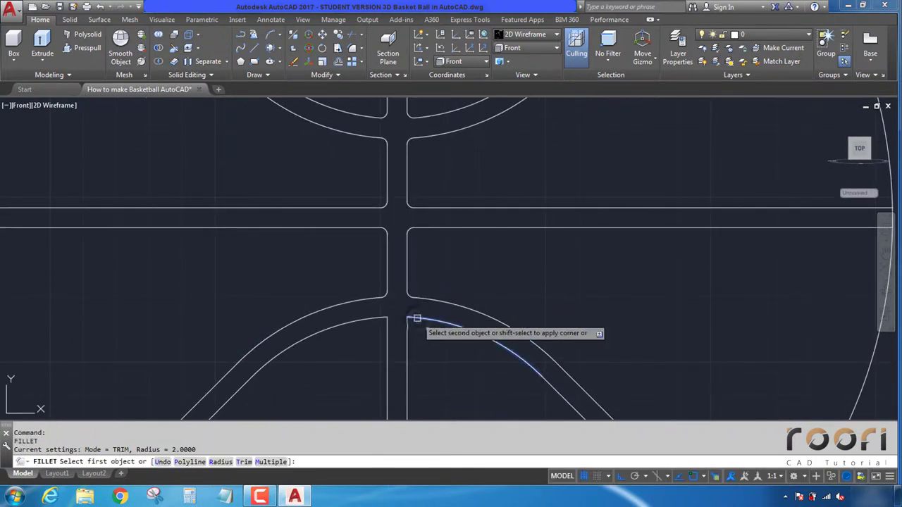
click(409, 328)
key(Return)
click(387, 336)
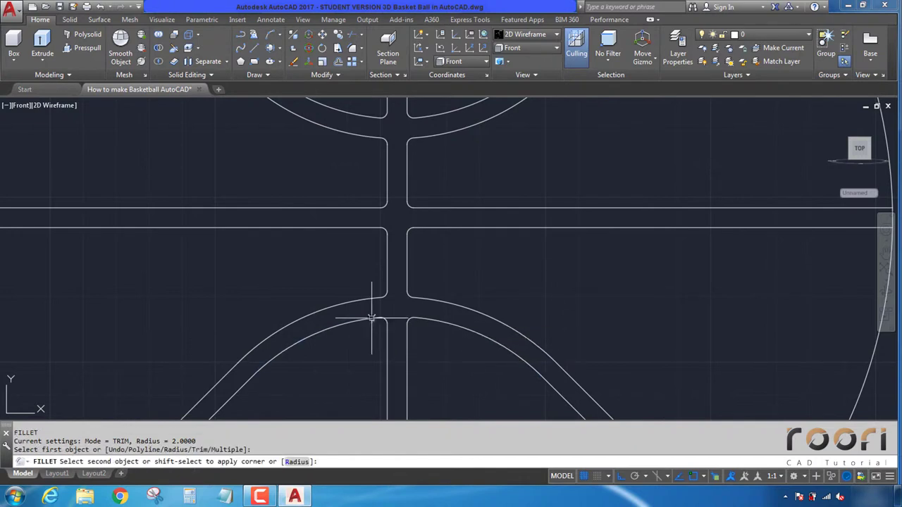
click(369, 314)
key(Return)
key(Escape)
scroll(403, 289, down, 2)
scroll(388, 301, down, 1)
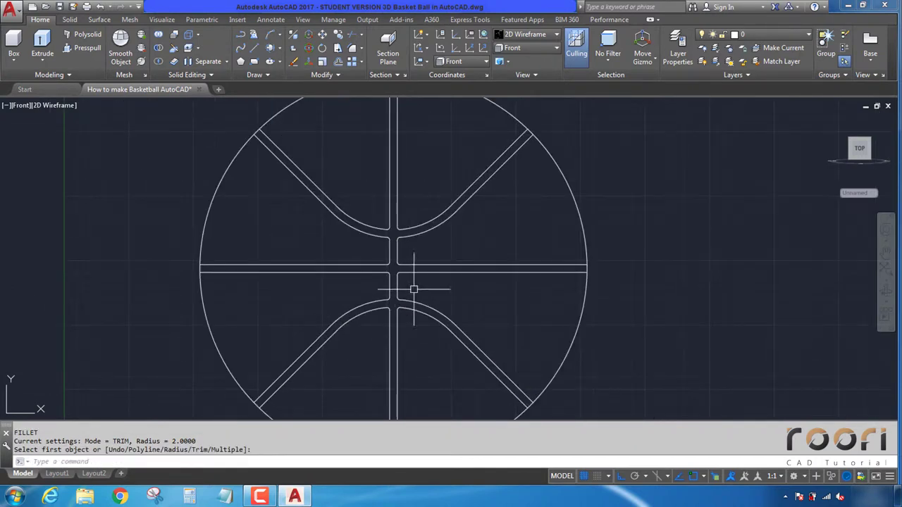
scroll(413, 286, down, 2)
scroll(402, 301, down, 2)
scroll(391, 285, down, 1)
text(bpo)
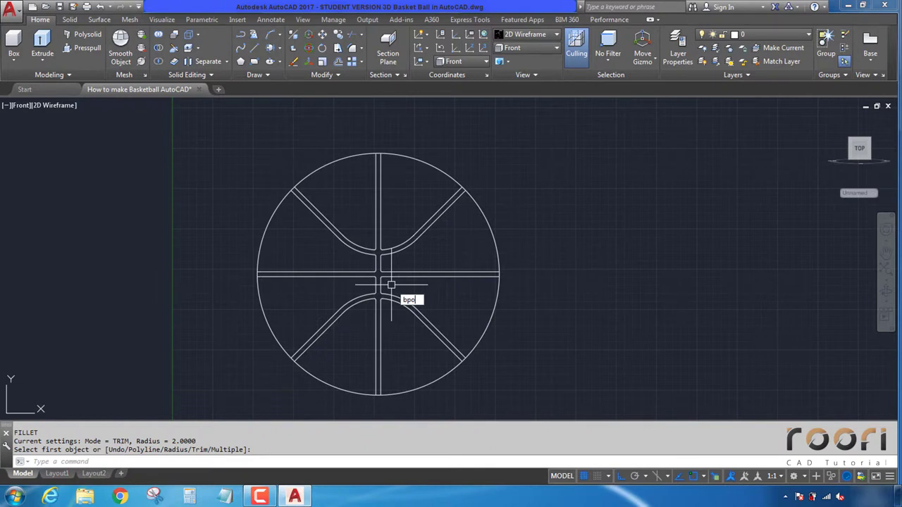
Step: Create a single boundary polyline by picking a point inside the seam band
key(Return)
click(385, 188)
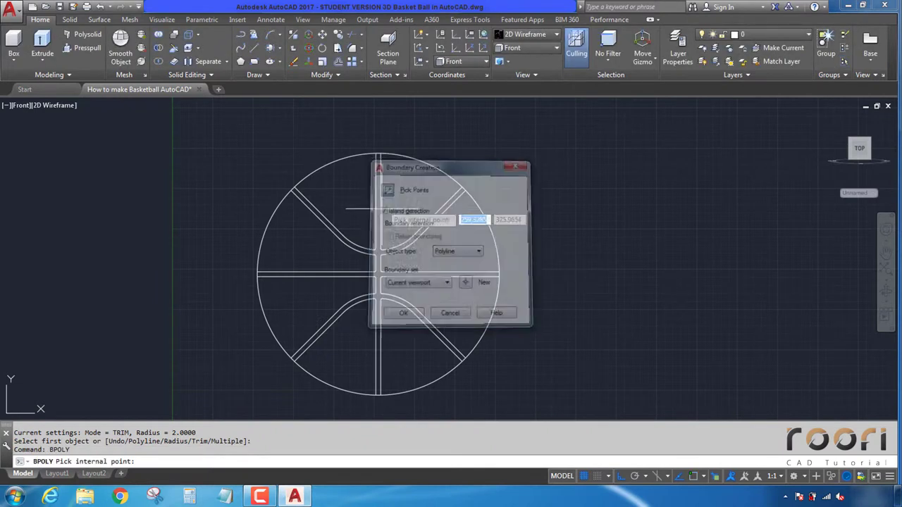
click(385, 265)
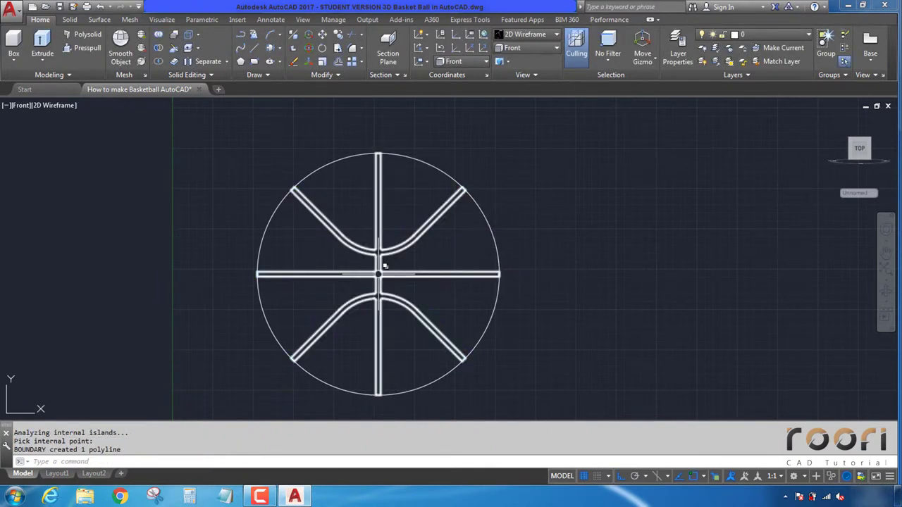
Step: Move the seam outline 500 units right, then window-select the leftover seam lines inside the ball
text(m)
key(Return)
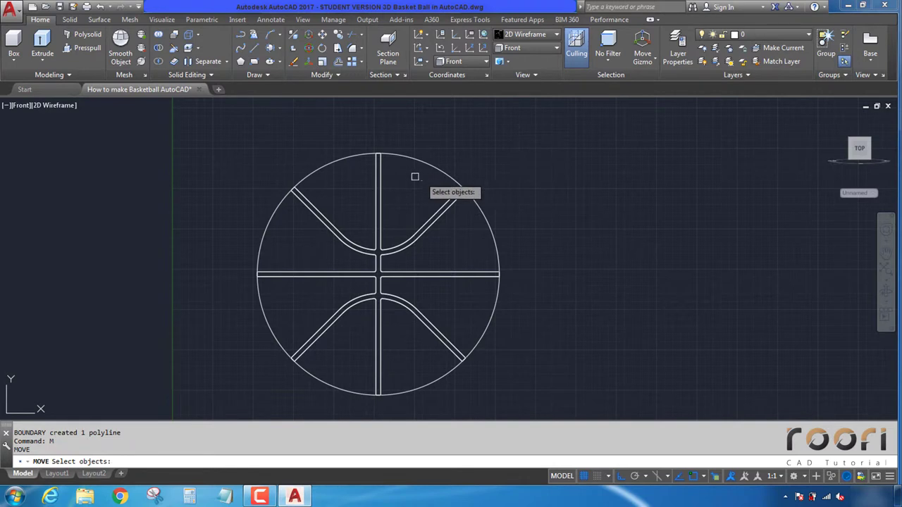
click(380, 169)
click(416, 226)
key(Return)
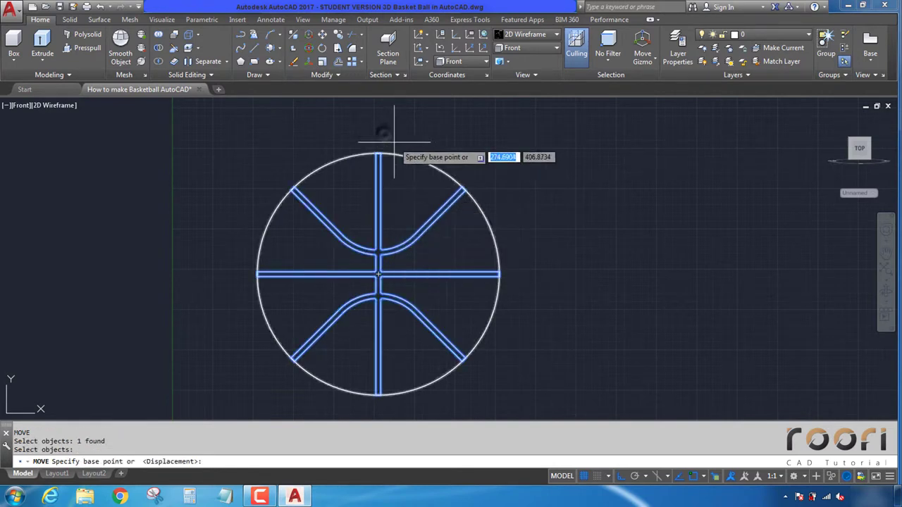
click(381, 133)
text(500)
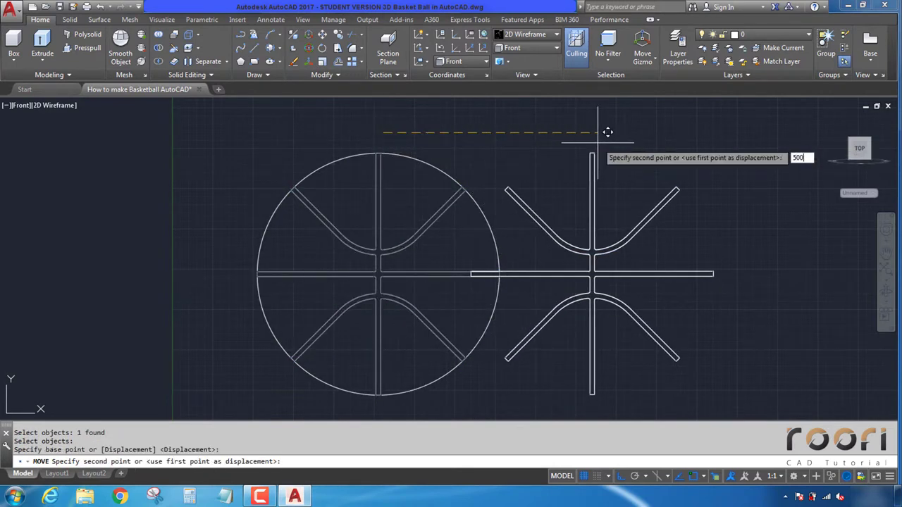
key(Return)
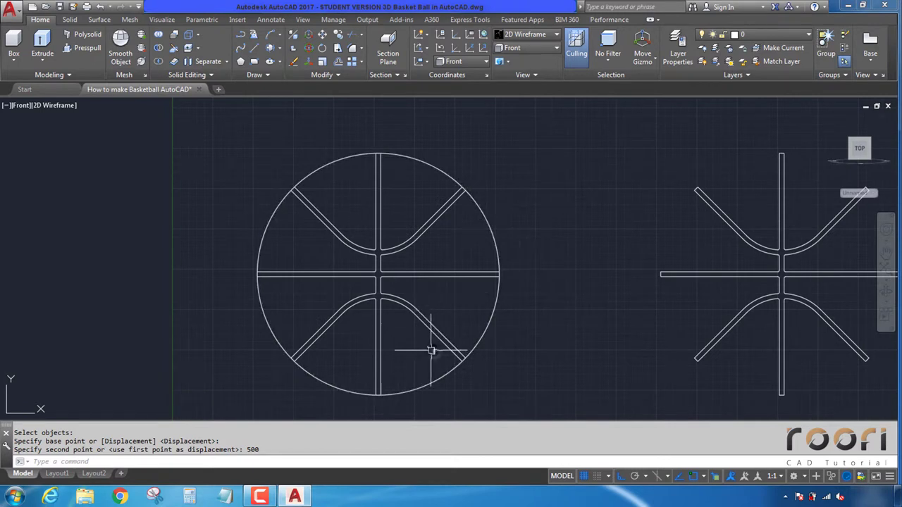
click(434, 351)
click(314, 213)
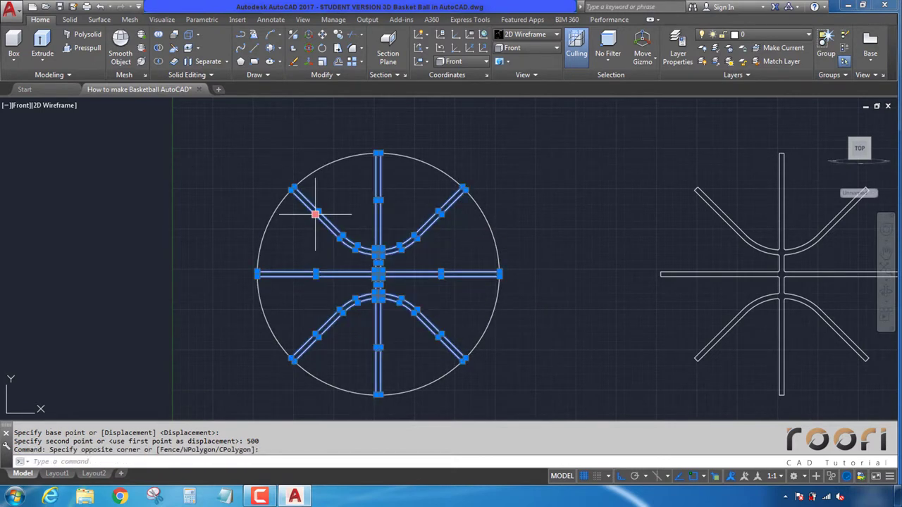
Step: Delete the leftover seam lines and draw a vertical line down from the circle's centre
key(Delete)
text(l)
key(Return)
middle_drag(322, 266, 318, 238)
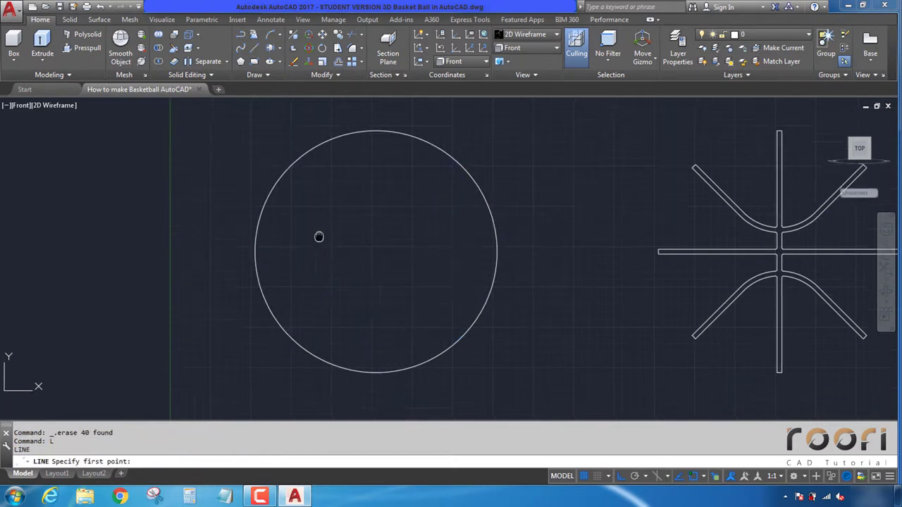
click(374, 245)
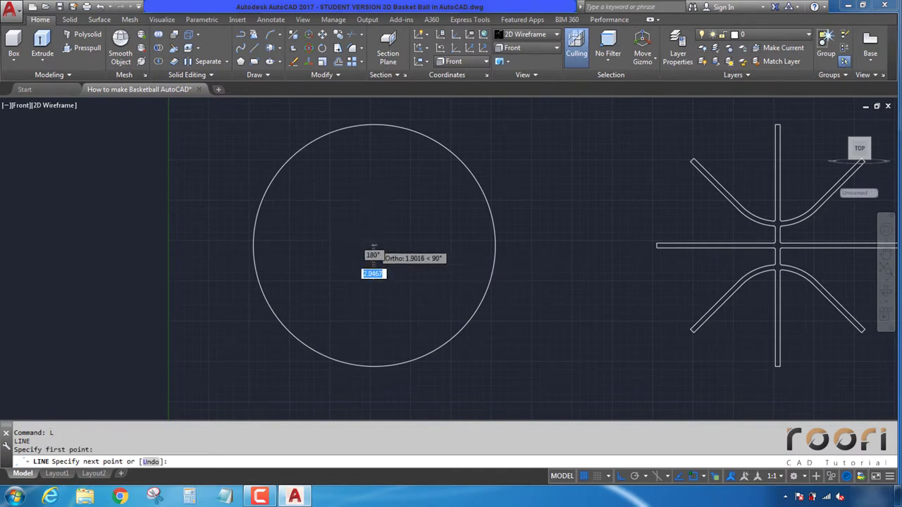
scroll(374, 246, down, 4)
click(373, 291)
key(Return)
Step: Window-select and delete the circle, then start the Sphere tool from the Solid tab
scroll(381, 224, up, 2)
click(381, 211)
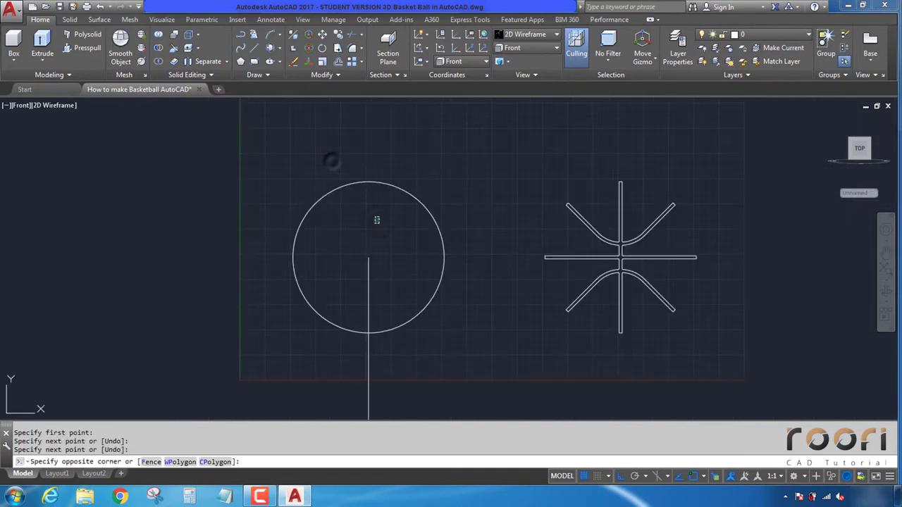
click(329, 159)
key(Delete)
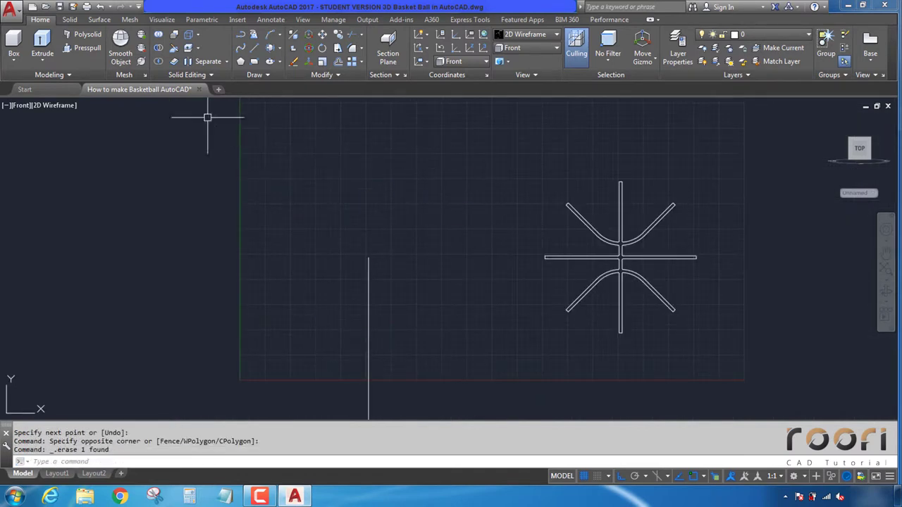
click(70, 20)
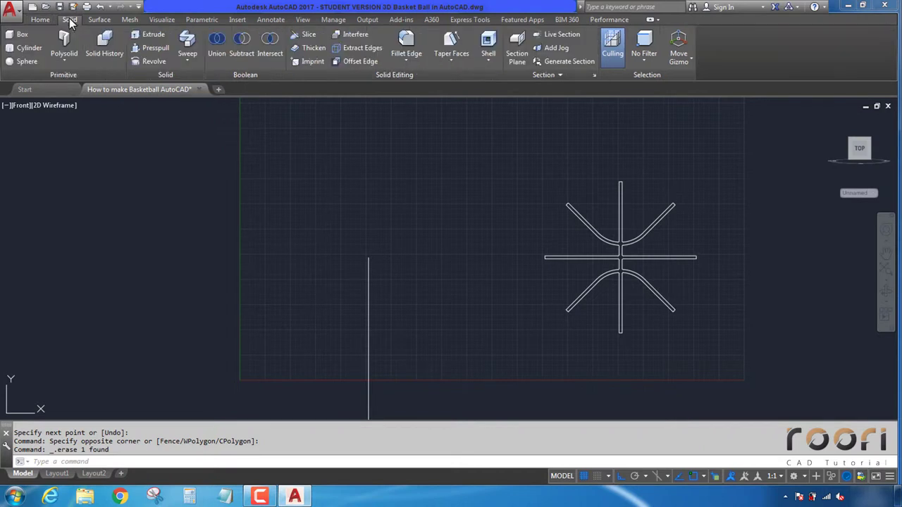
click(23, 62)
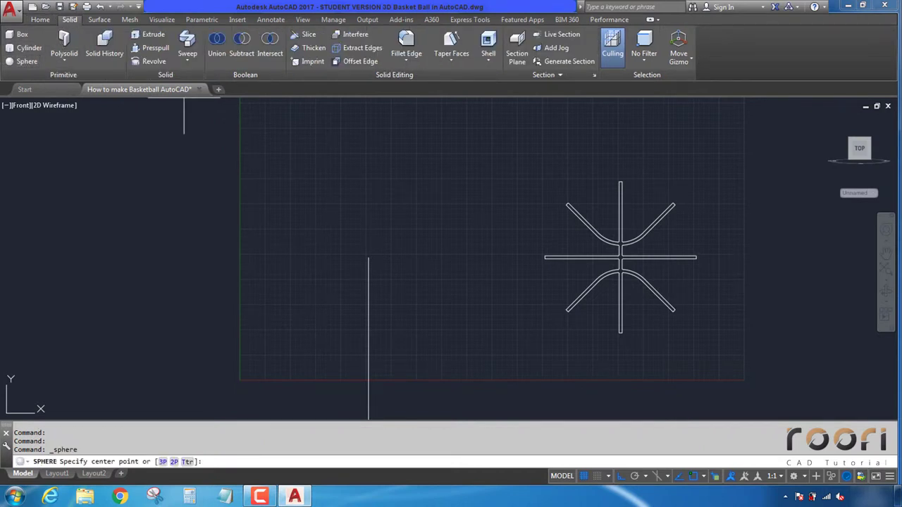
Step: Place the sphere's centre at the line's top end and give it diameter 300
click(368, 258)
text(d)
key(Return)
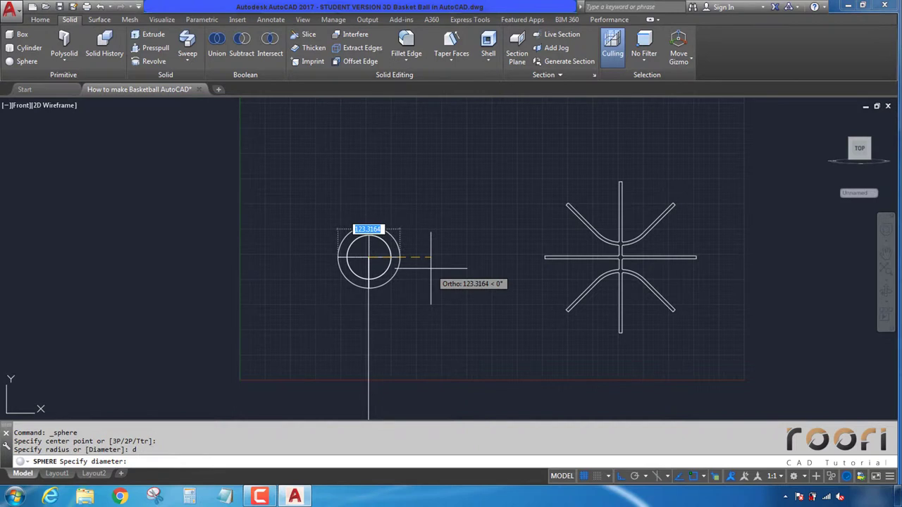
key(Return)
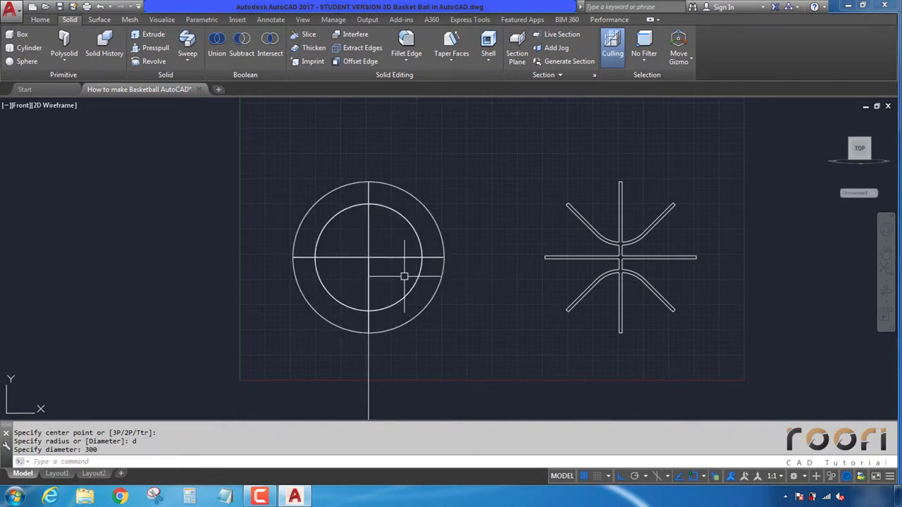
click(48, 19)
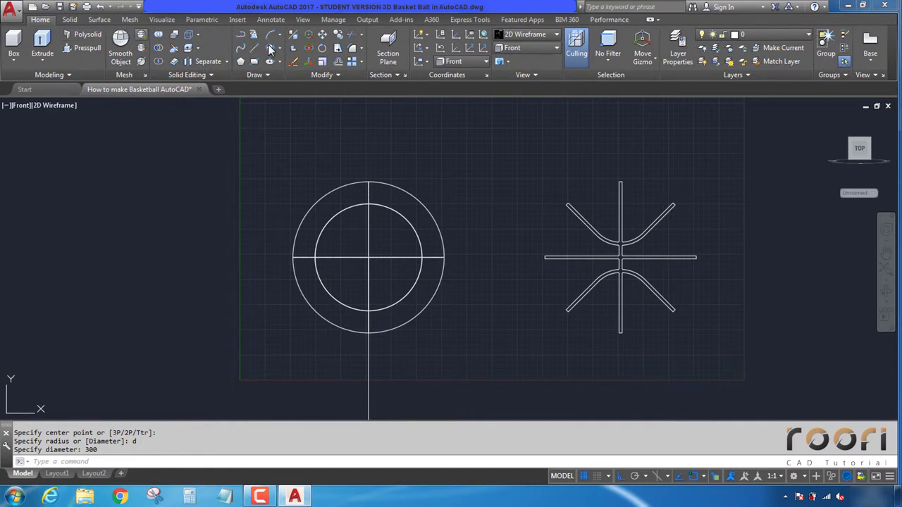
Step: In Top view, slice the sphere through its centre keeping both halves, then delete the upper half
click(538, 47)
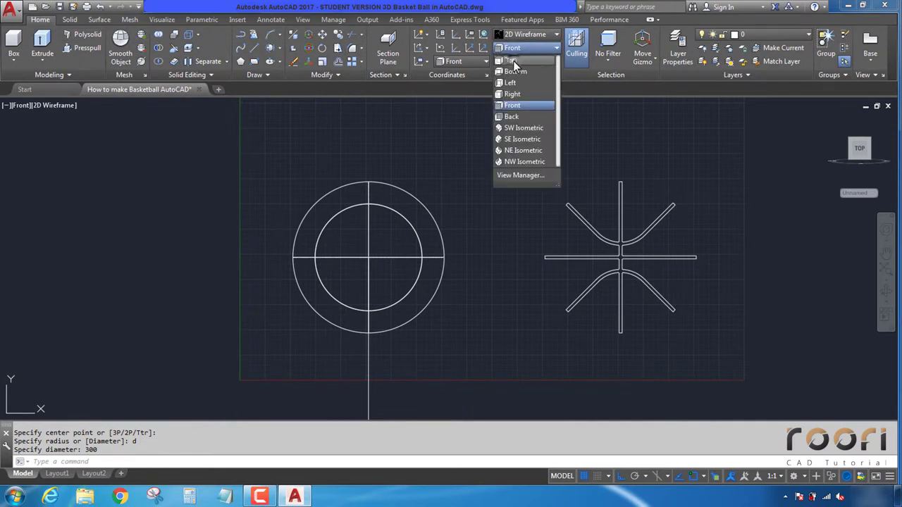
click(513, 60)
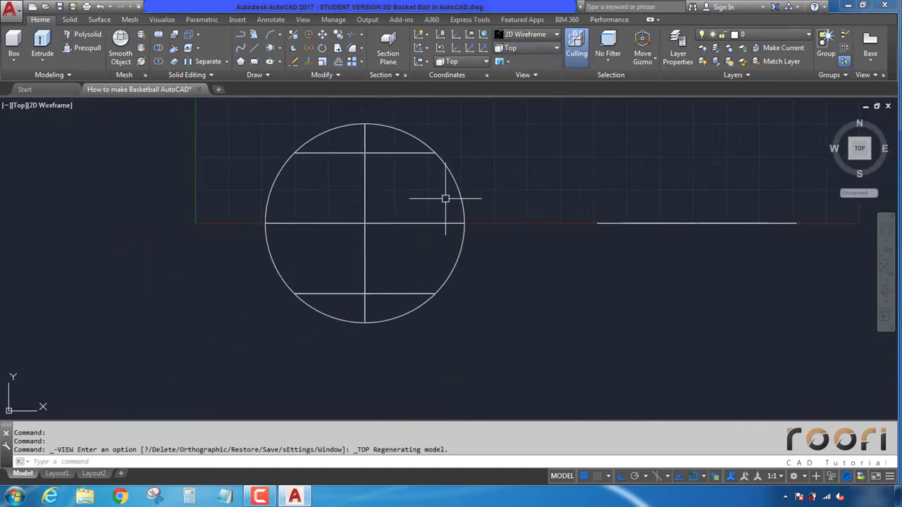
click(173, 49)
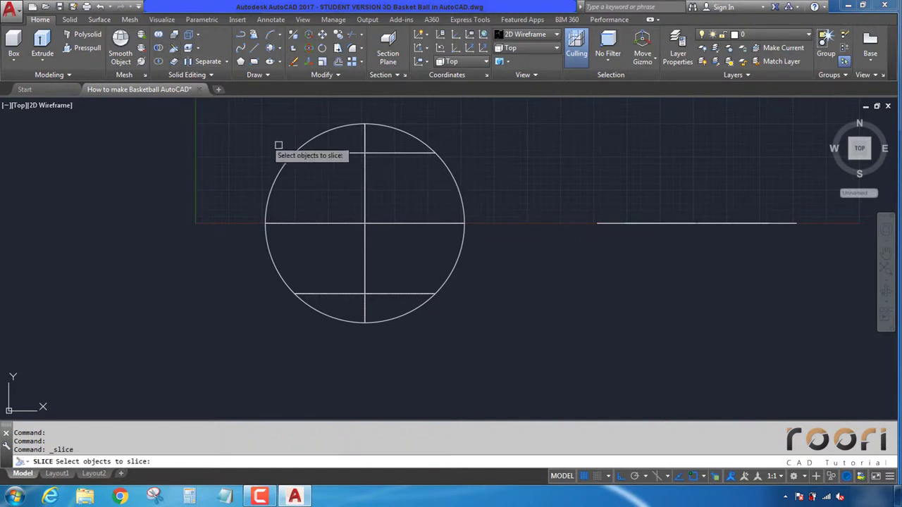
click(435, 151)
key(Return)
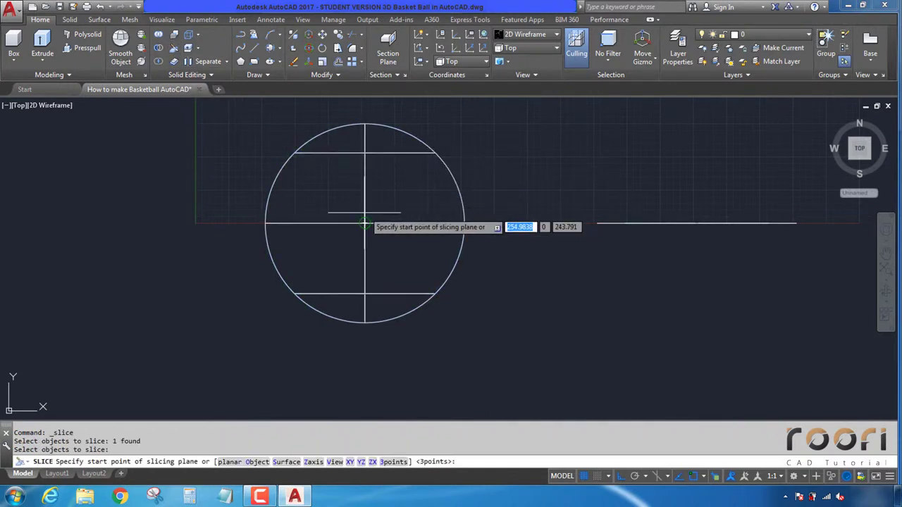
click(365, 224)
click(507, 221)
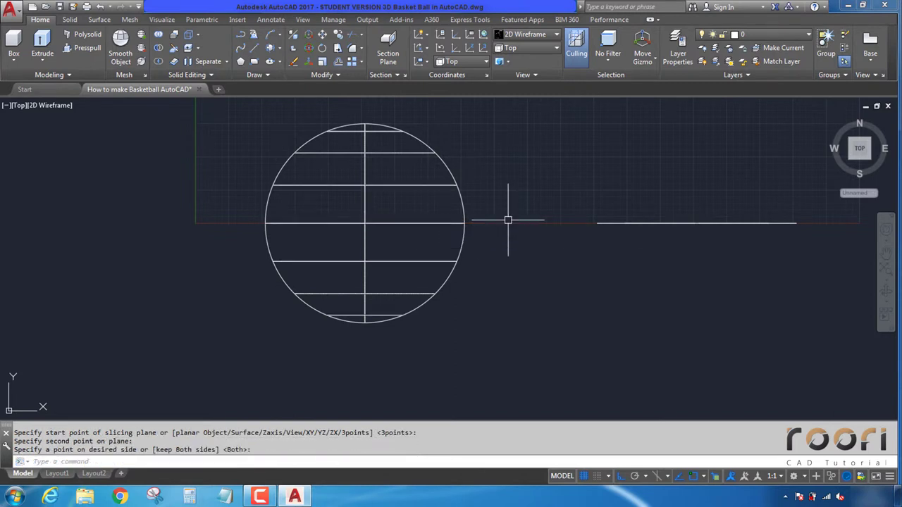
key(Return)
click(483, 191)
key(Delete)
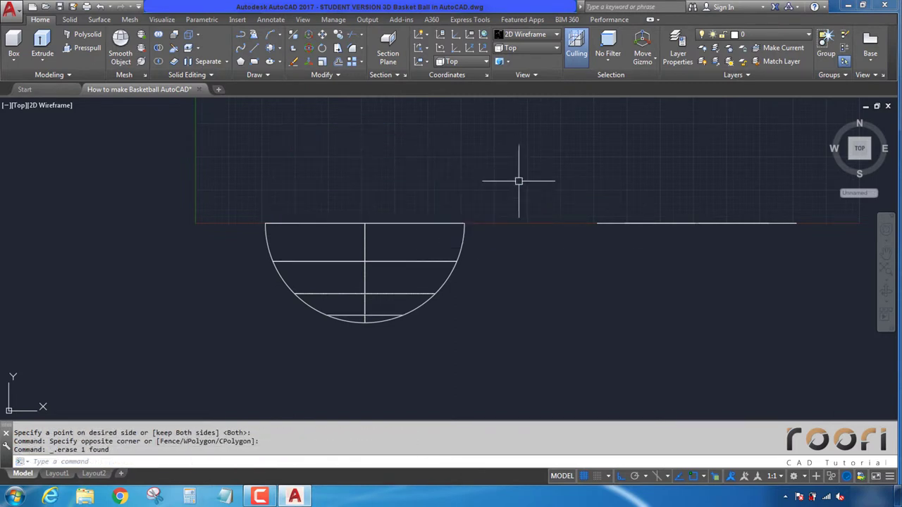
Step: Extrude the seam star outline to a height of 200
text(ext)
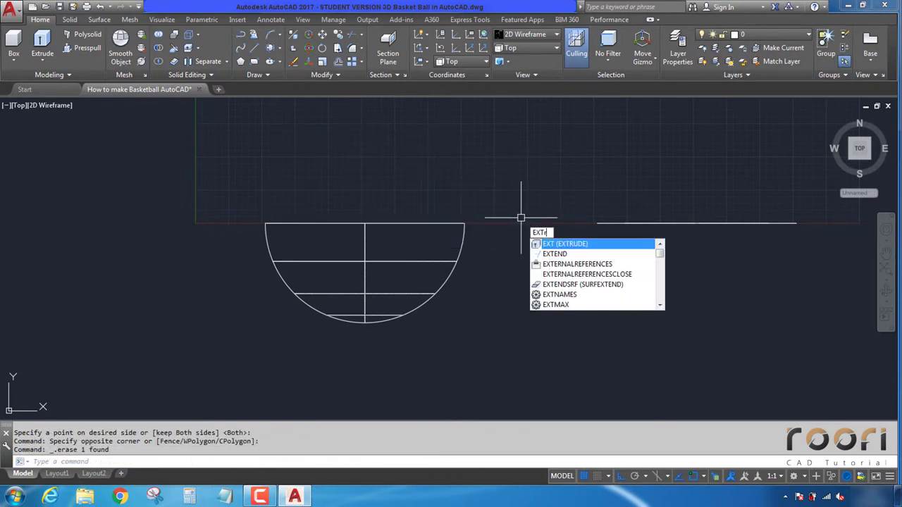
text(r)
key(Return)
click(617, 222)
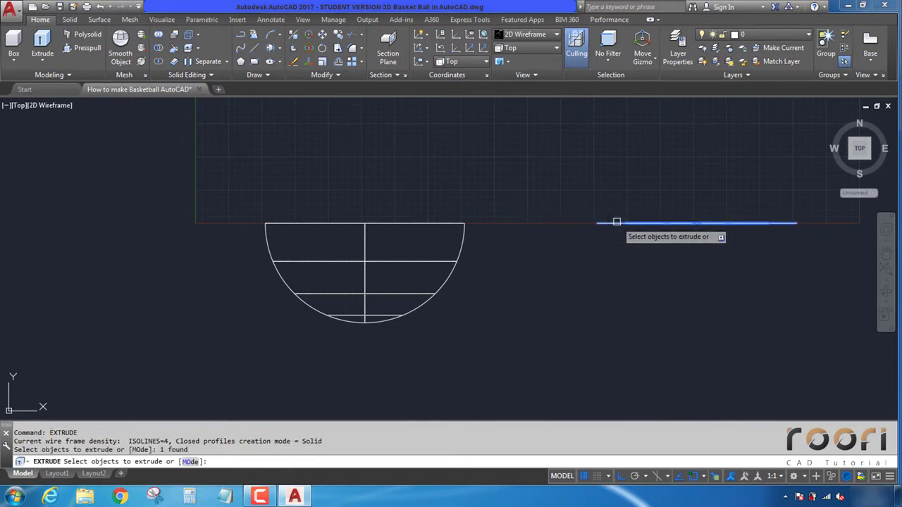
key(Return)
text(200)
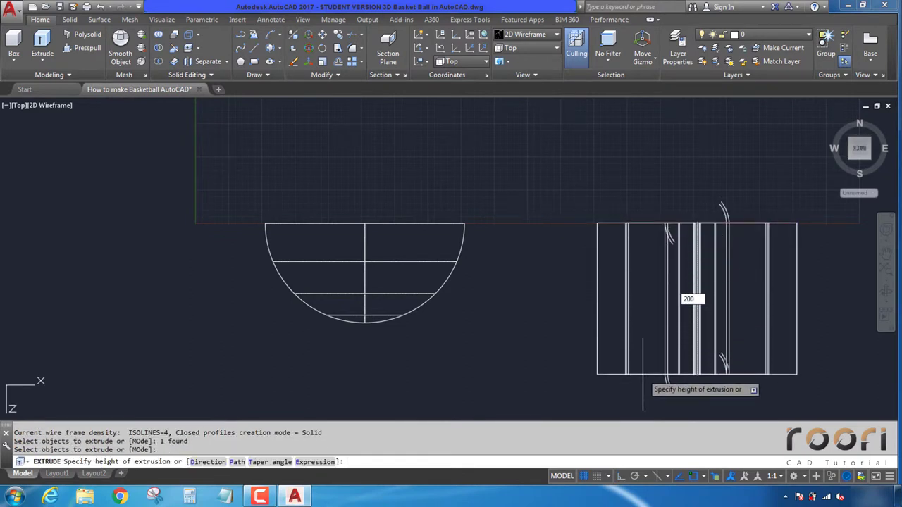
key(Return)
text(m)
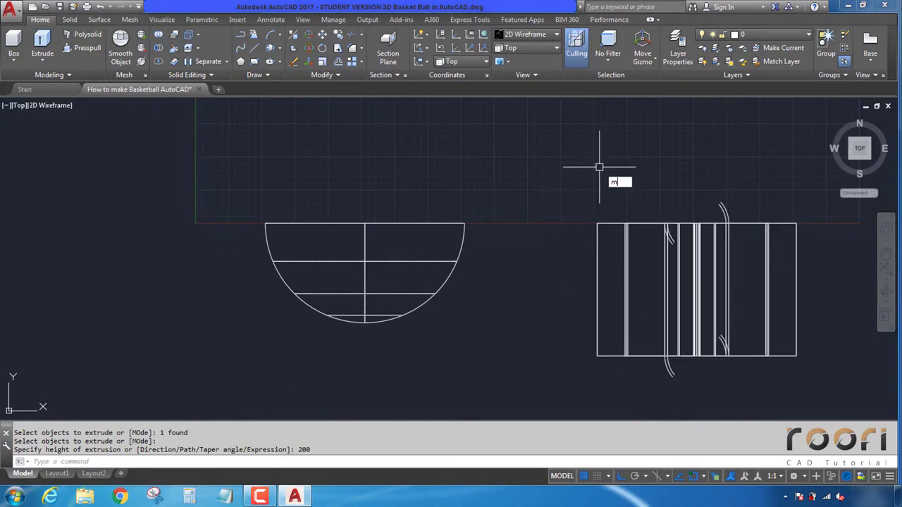
Step: Move the extruded fins 500 units left onto the hemisphere
key(Return)
click(604, 233)
key(Return)
click(684, 160)
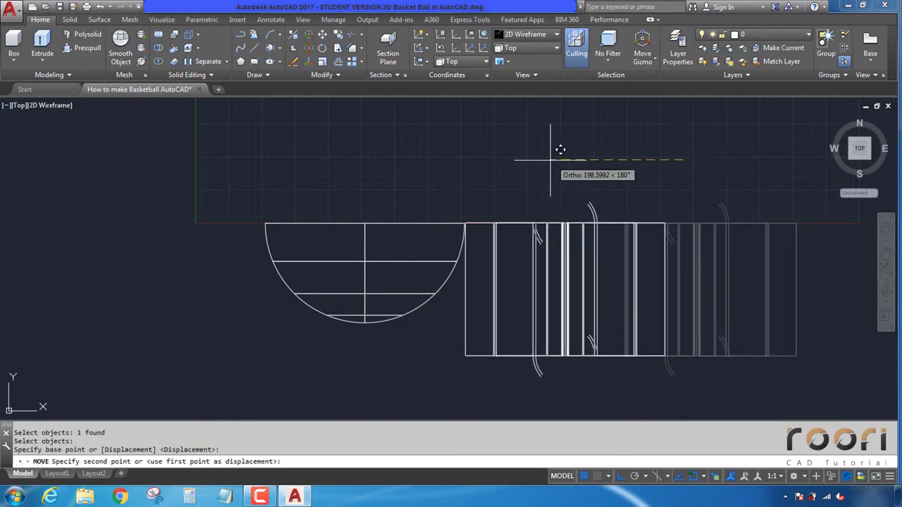
text(500)
key(Return)
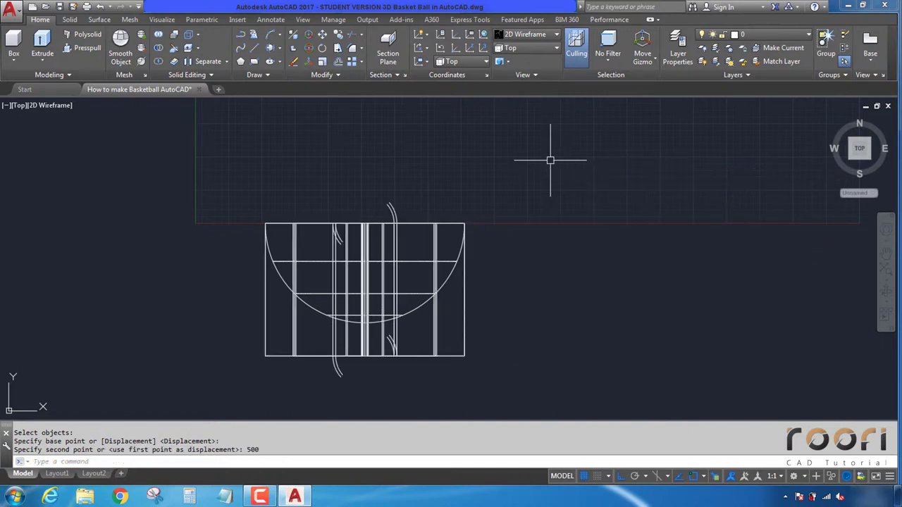
Step: Switch the visual style to Realistic and orbit to a tilted 3D view of the ball
click(537, 35)
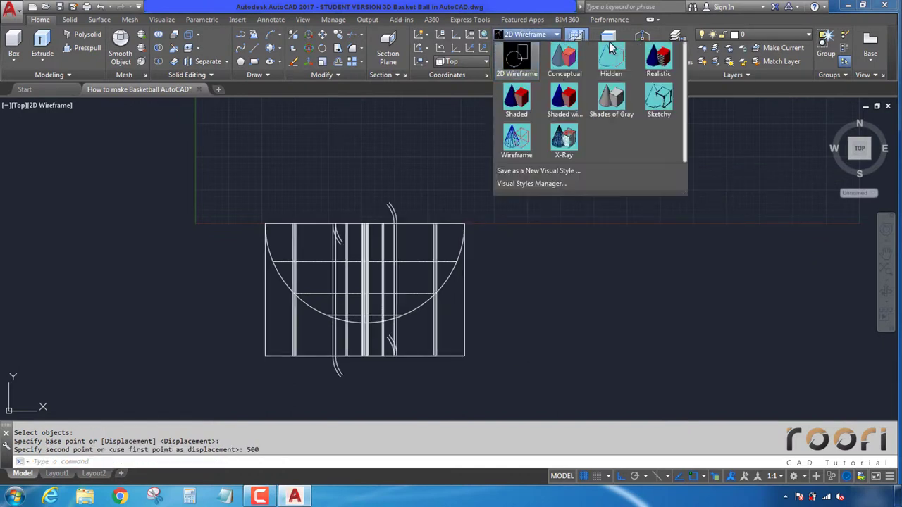
click(658, 55)
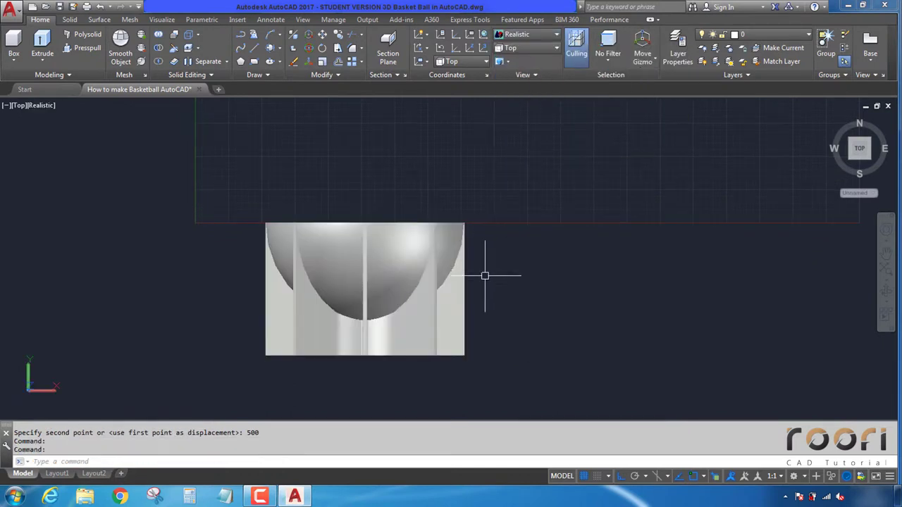
mouse_move(468, 302)
shift+middle_down()
mouse_move(441, 204)
mouse_move(414, 263)
mouse_move(458, 249)
mouse_move(376, 254)
mouse_move(268, 238)
mouse_move(274, 228)
mouse_move(472, 232)
mouse_move(556, 220)
mouse_move(421, 248)
mouse_move(443, 252)
shift+middle_up()
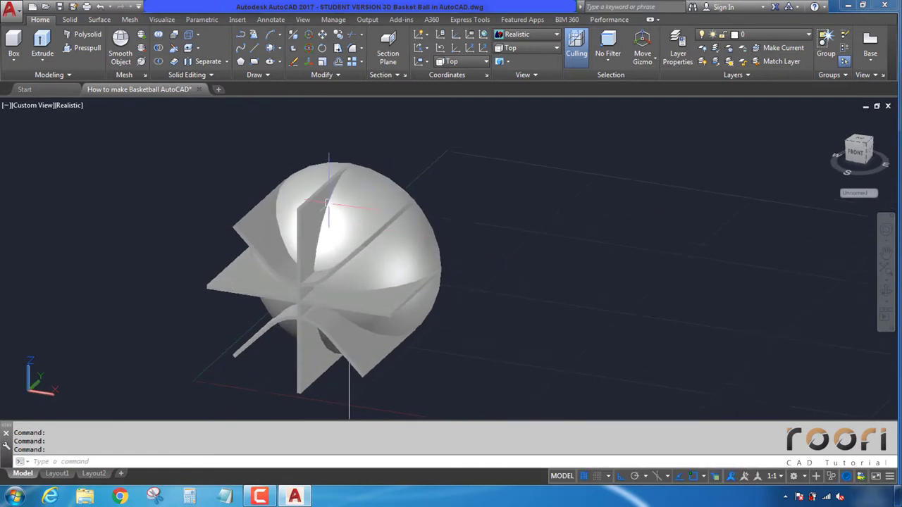
Step: Subtract the seam fins from the sphere to carve grooves, then orbit it to face front
click(160, 51)
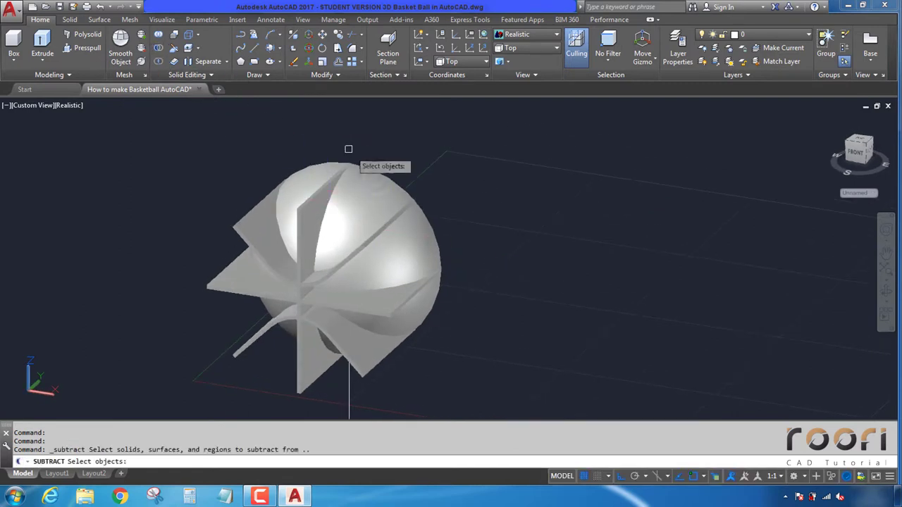
click(374, 177)
key(Return)
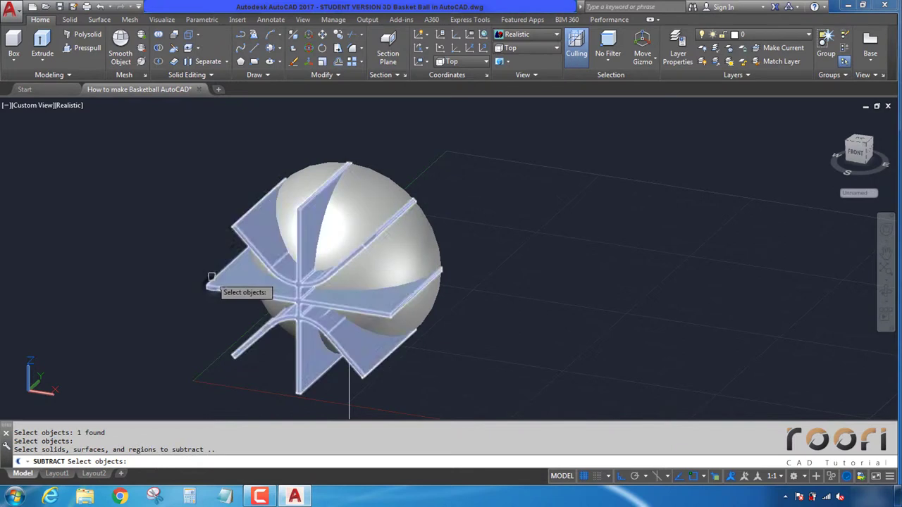
click(211, 285)
key(Return)
scroll(275, 283, up, 3)
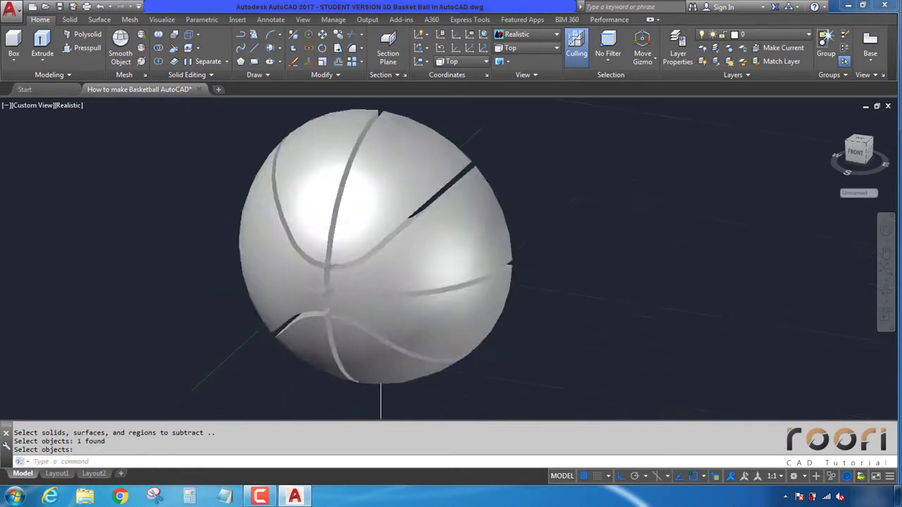
mouse_move(278, 284)
shift+middle_down()
mouse_move(506, 263)
mouse_move(272, 275)
mouse_move(238, 250)
mouse_move(332, 264)
mouse_move(344, 280)
shift+middle_up()
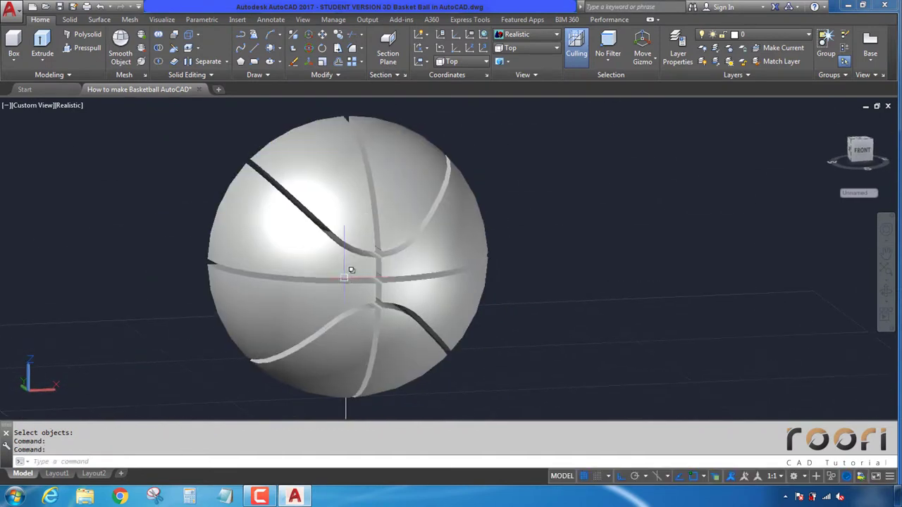
Step: Start a radius-2 fillet on a seam groove edge near the junction
scroll(388, 254, up, 2)
scroll(367, 257, up, 2)
scroll(358, 258, up, 2)
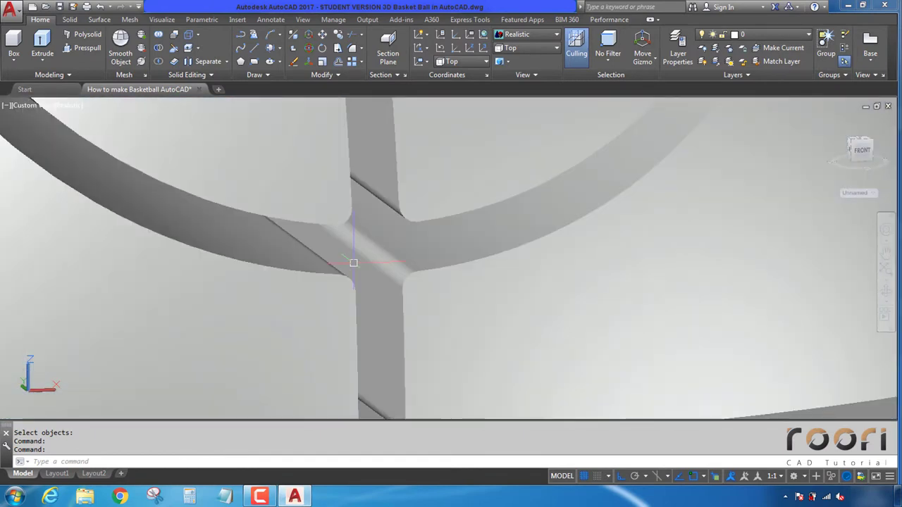
scroll(357, 259, up, 1)
scroll(357, 259, down, 1)
scroll(357, 256, down, 1)
scroll(358, 254, down, 1)
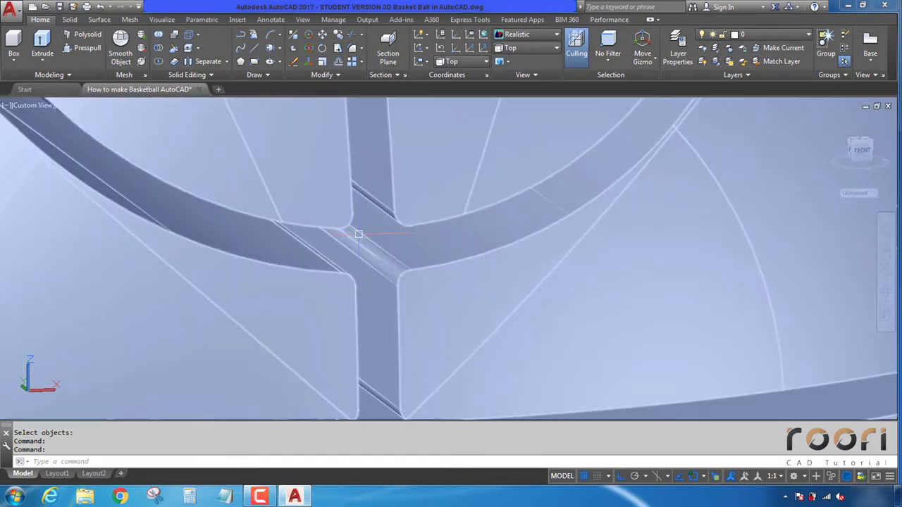
scroll(359, 236, down, 1)
middle_drag(359, 235, 384, 230)
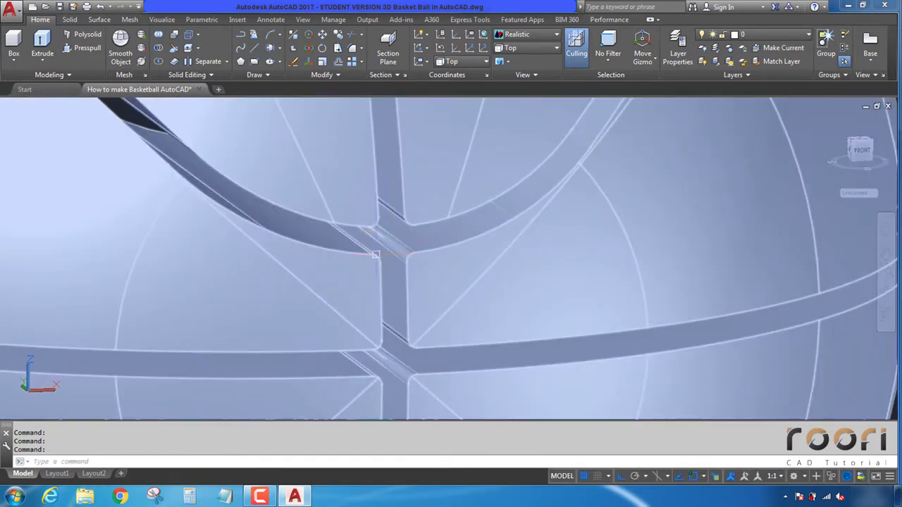
click(353, 52)
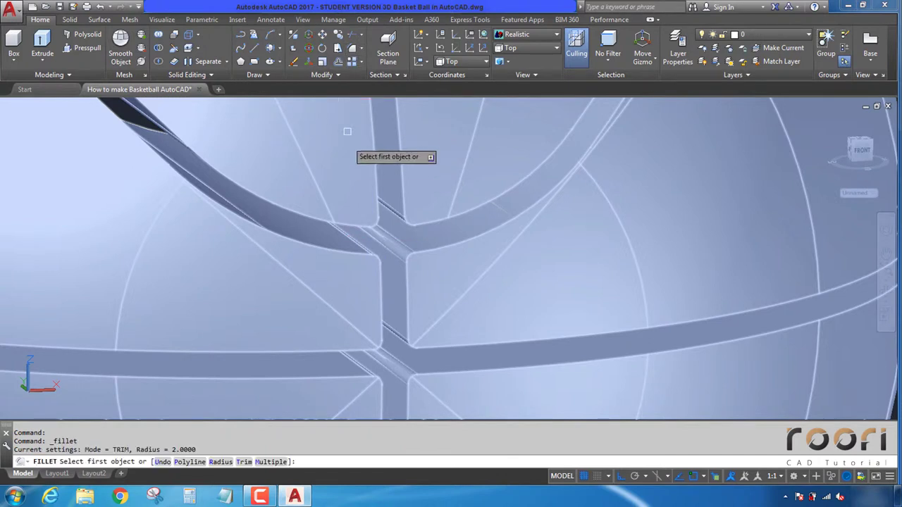
text(r)
key(Return)
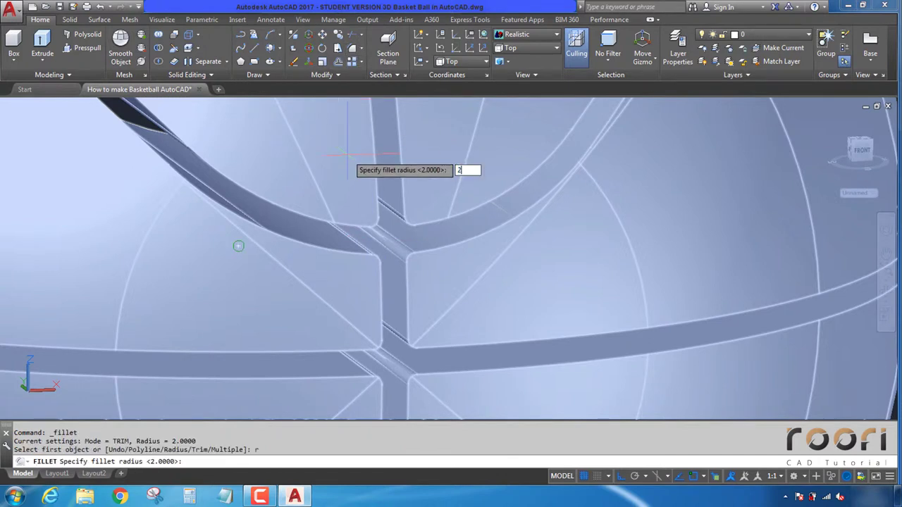
key(Return)
click(379, 169)
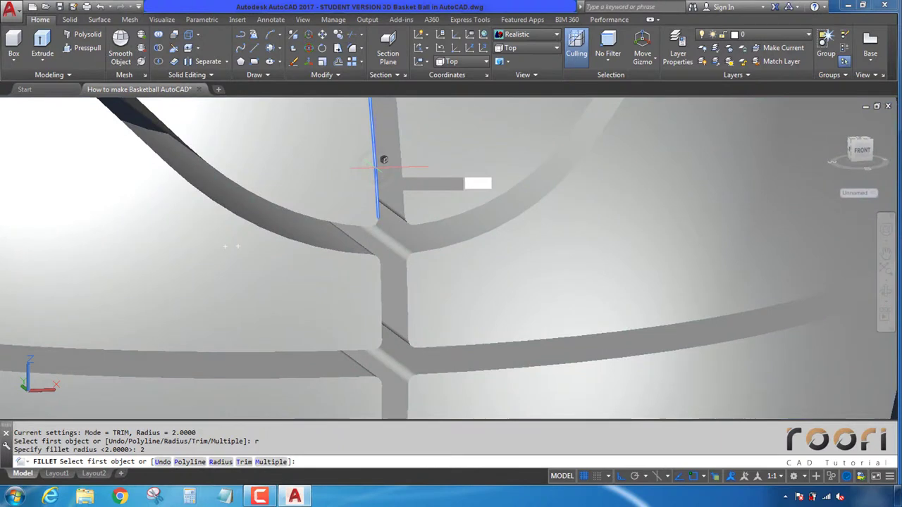
key(Return)
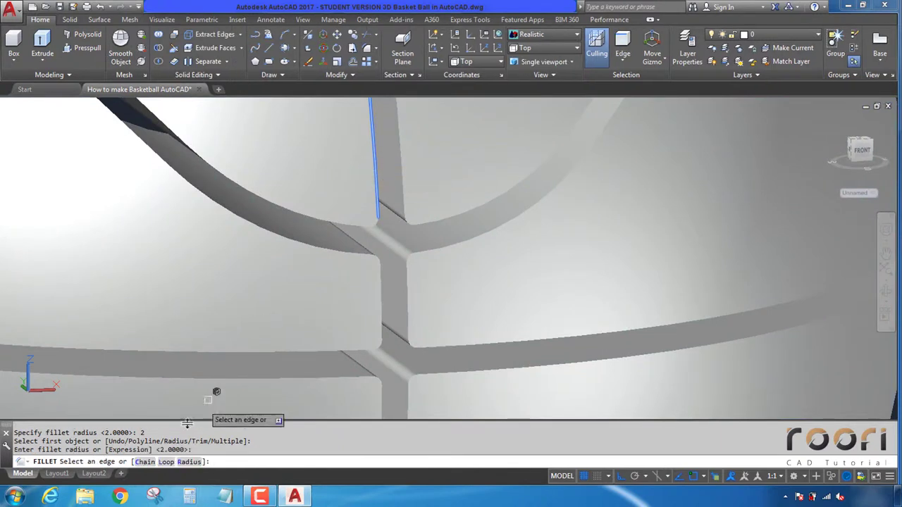
Step: Chain-select the connected four groove edges and apply the radius-2 fillet
click(144, 464)
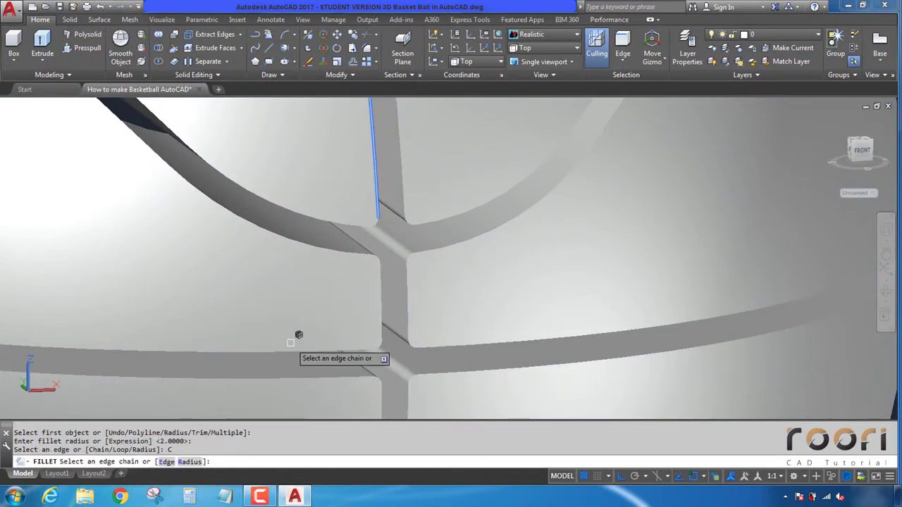
click(276, 204)
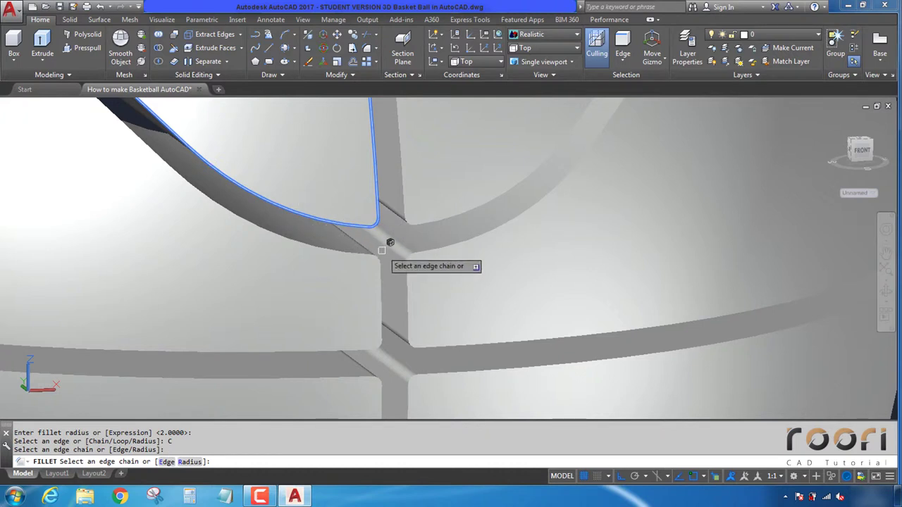
scroll(387, 249, down, 5)
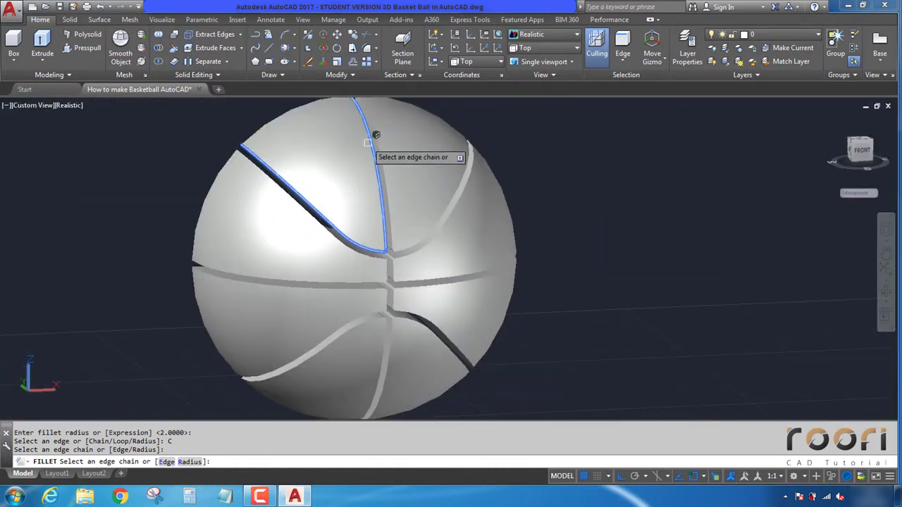
middle_drag(372, 137, 299, 201)
scroll(299, 201, up, 3)
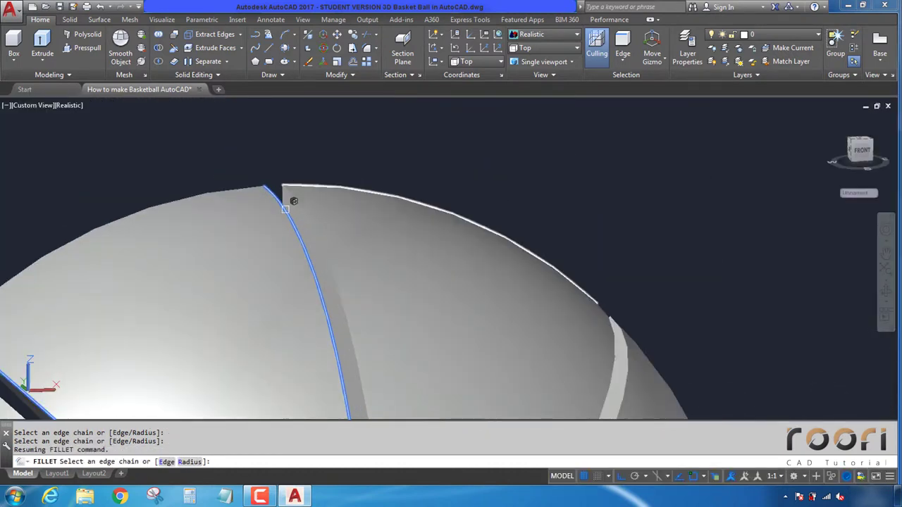
scroll(294, 201, down, 4)
middle_drag(305, 313, 311, 250)
scroll(304, 296, up, 3)
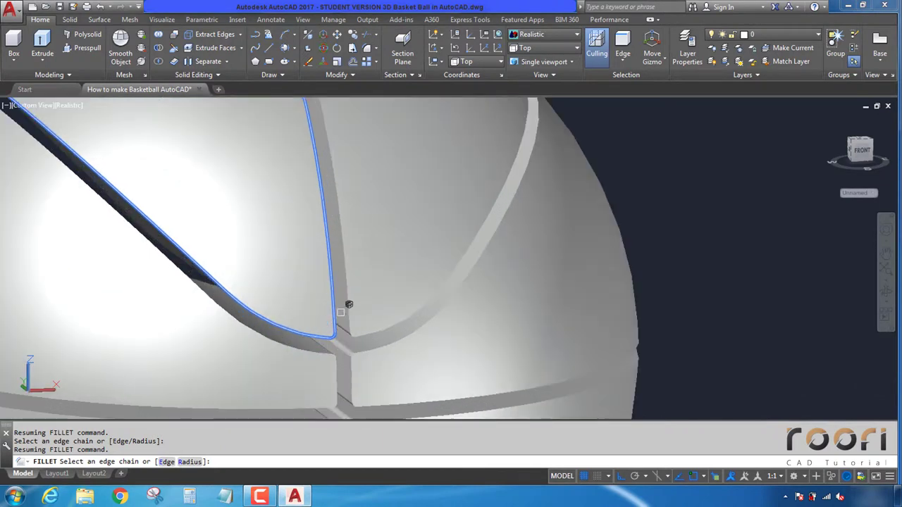
key(Return)
scroll(346, 305, up, 2)
scroll(346, 306, down, 2)
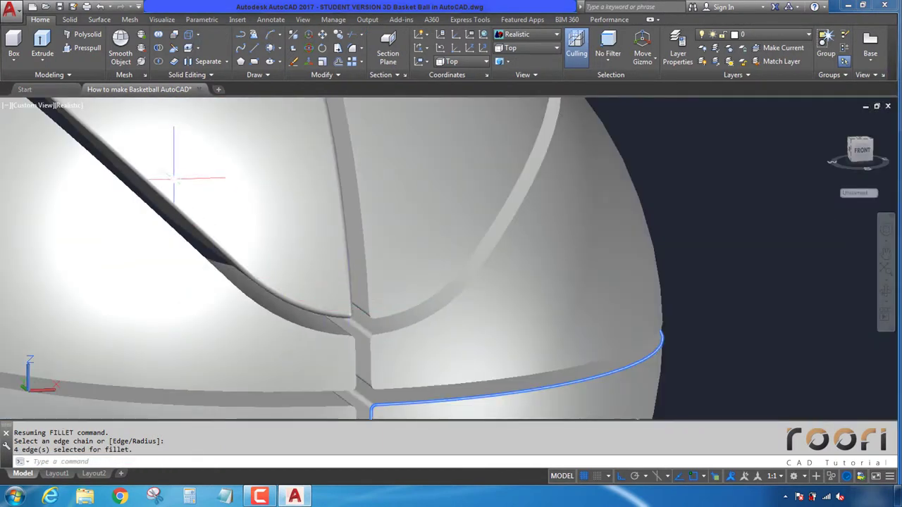
Step: Fillet a vertical groove's four-edge chain with radius 2
mouse_move(174, 178)
shift+middle_down()
mouse_move(350, 195)
mouse_move(293, 205)
mouse_move(305, 310)
shift+middle_up()
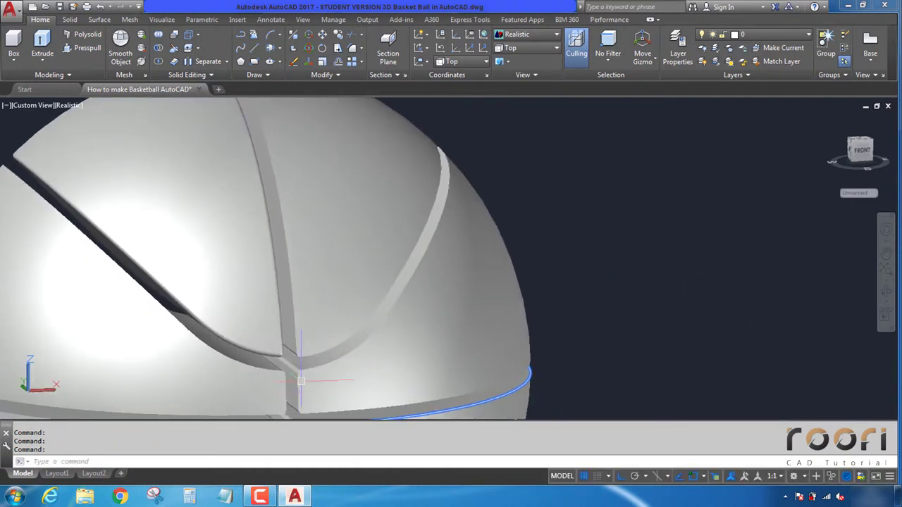
scroll(301, 382, up, 4)
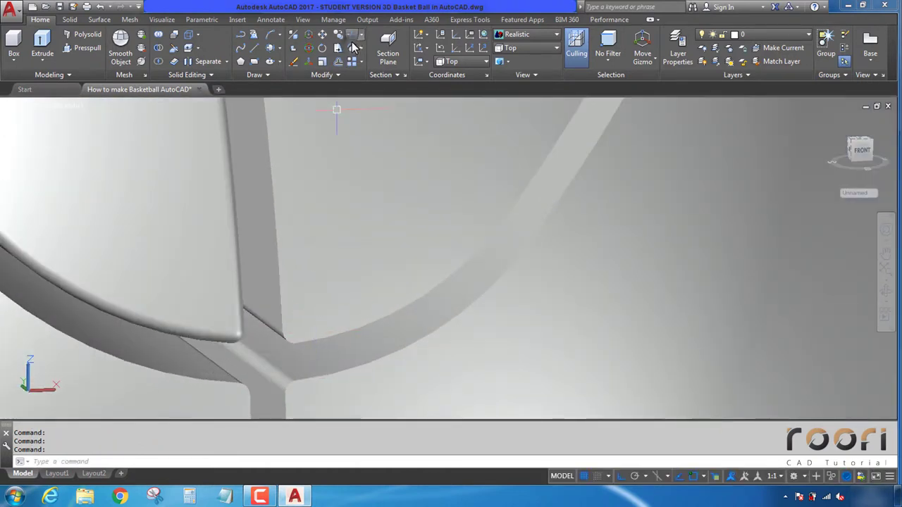
click(346, 63)
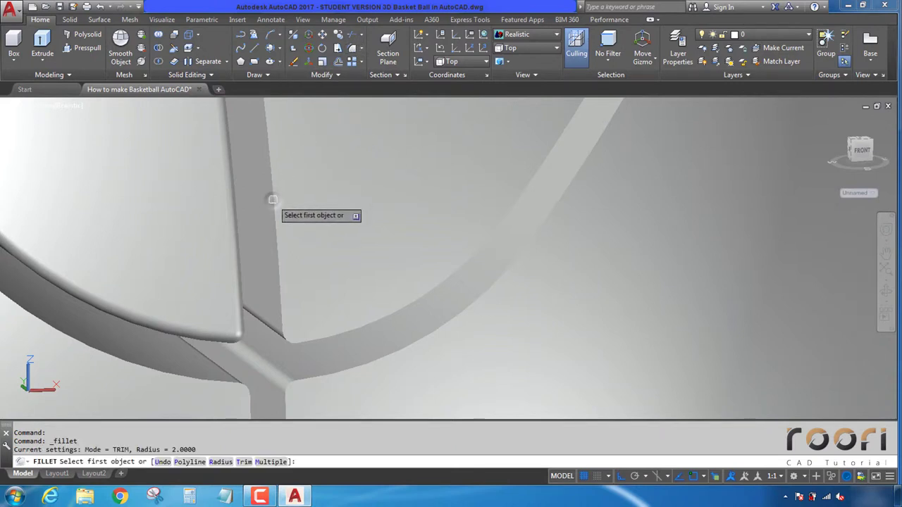
click(274, 199)
key(Return)
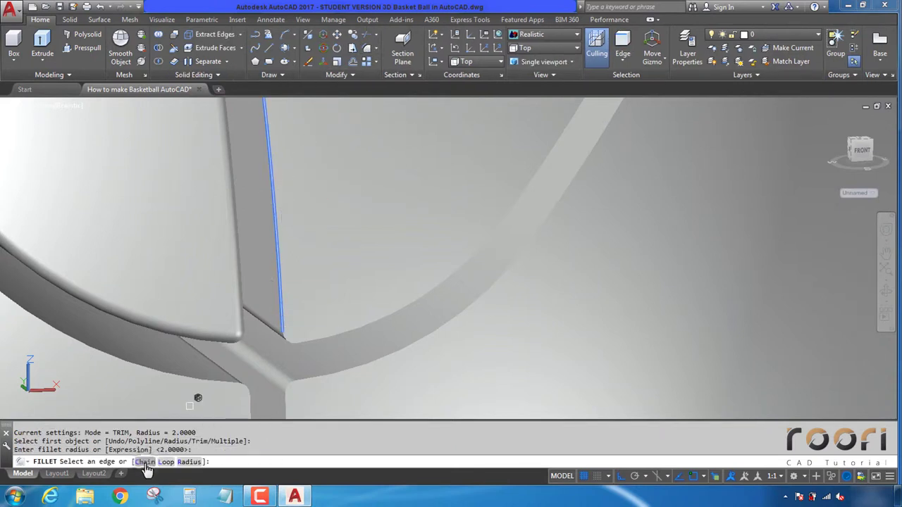
click(145, 463)
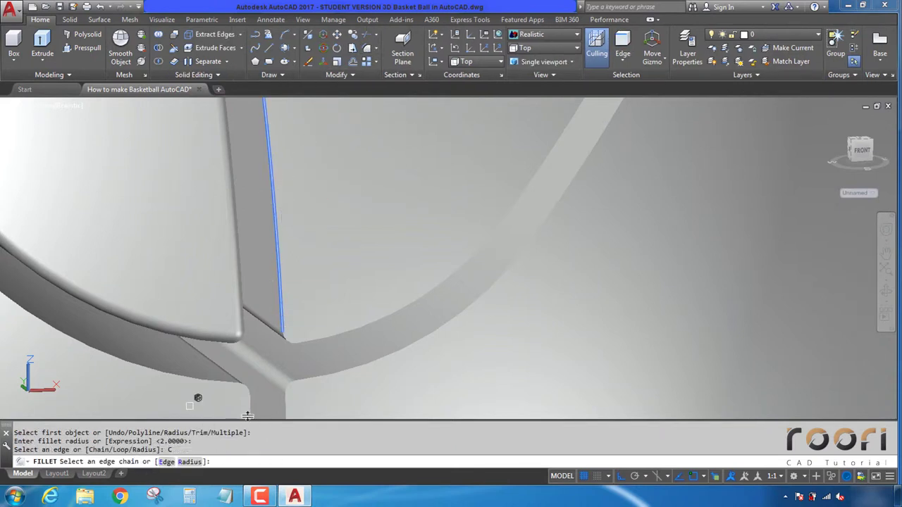
click(338, 336)
scroll(344, 330, down, 5)
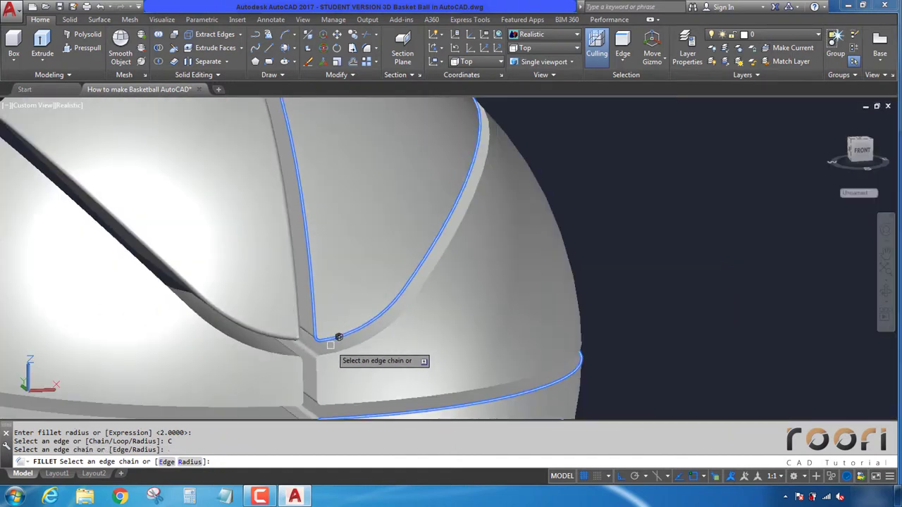
scroll(339, 337, down, 3)
mouse_move(323, 167)
shift+middle_down()
mouse_move(268, 196)
mouse_move(314, 202)
mouse_move(323, 191)
shift+middle_up()
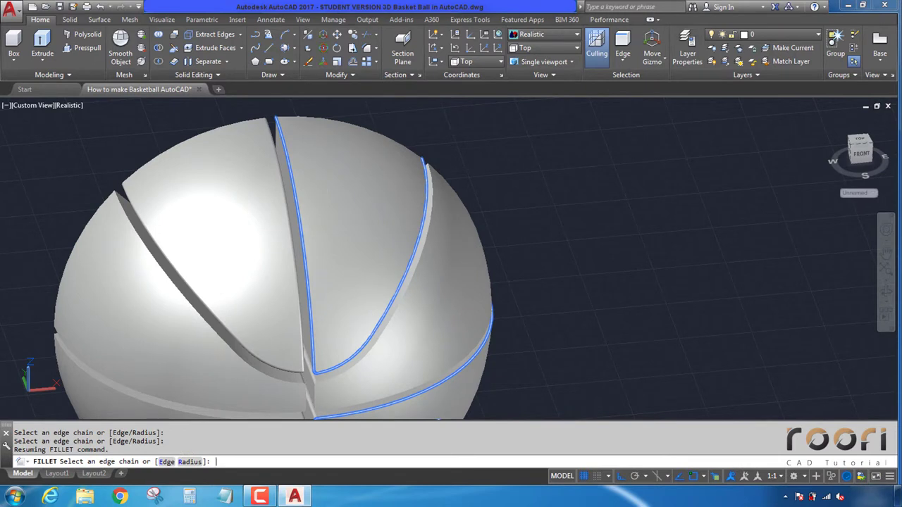
key(Return)
key(Escape)
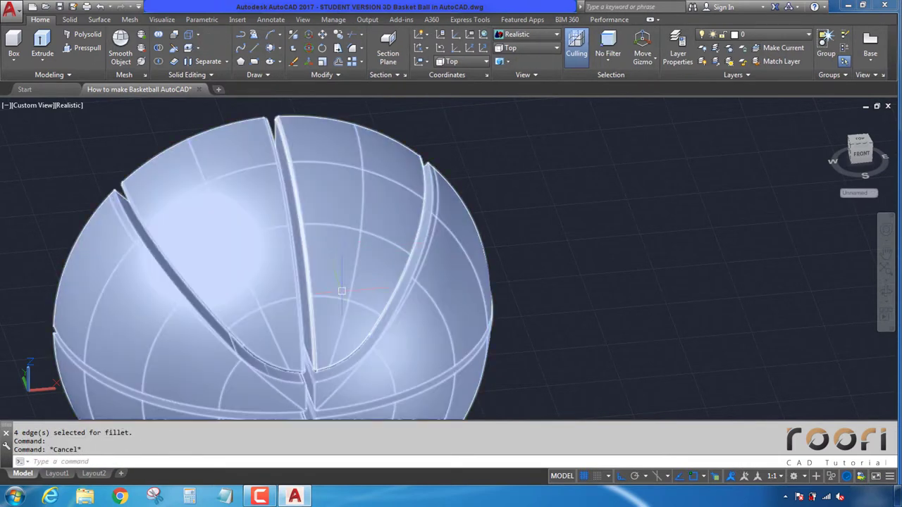
Step: Fillet a six-edge chain along an arc groove with radius 2
mouse_move(343, 286)
shift+middle_down()
mouse_move(358, 258)
mouse_move(340, 281)
mouse_move(417, 233)
shift+middle_up()
scroll(341, 282, up, 3)
scroll(343, 307, up, 4)
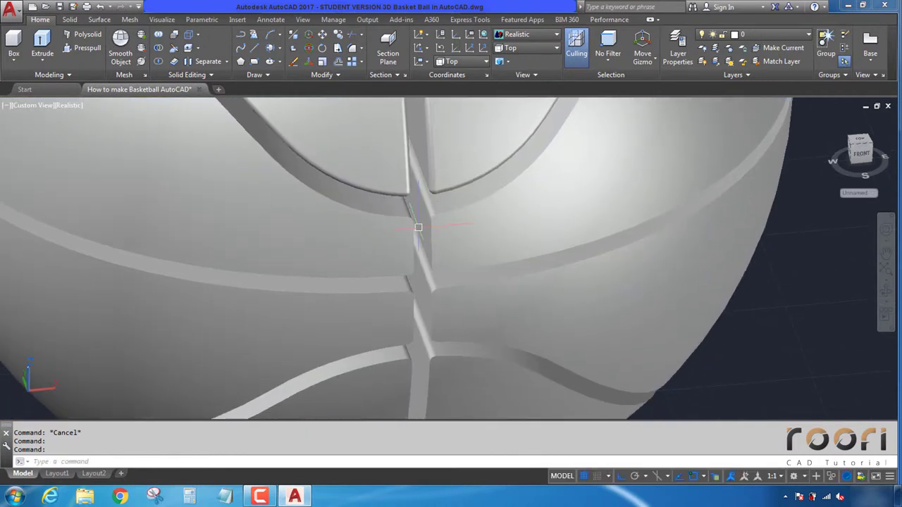
click(352, 53)
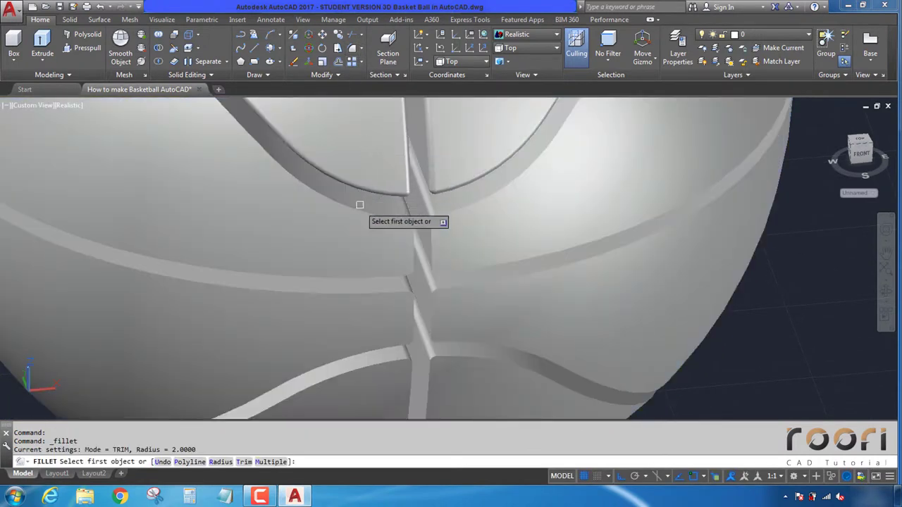
click(359, 209)
key(Return)
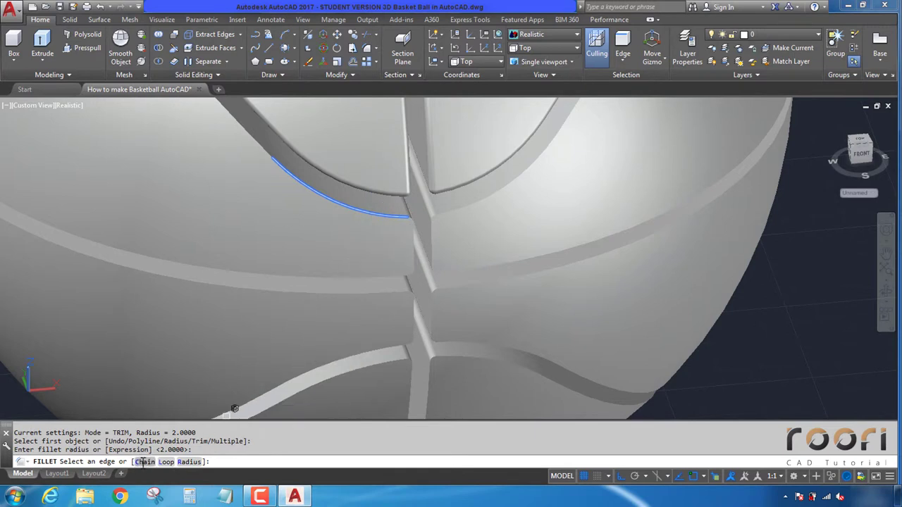
click(143, 463)
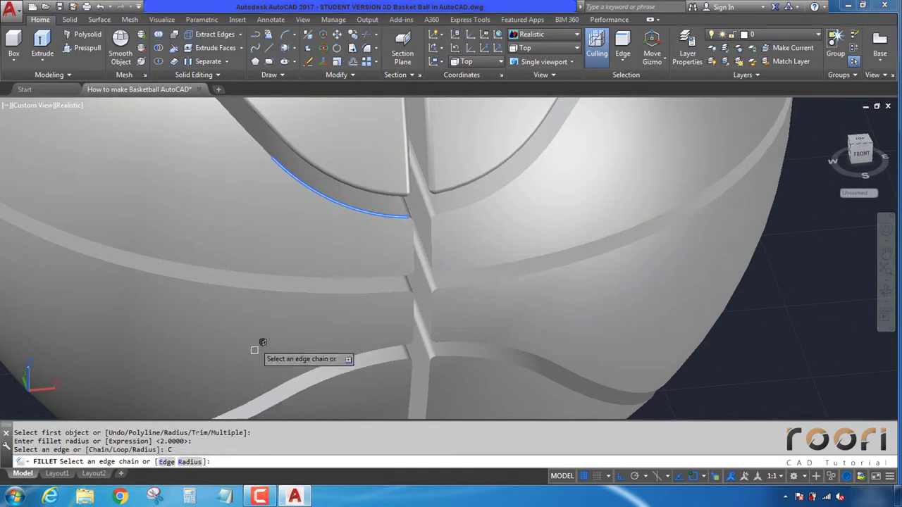
click(262, 146)
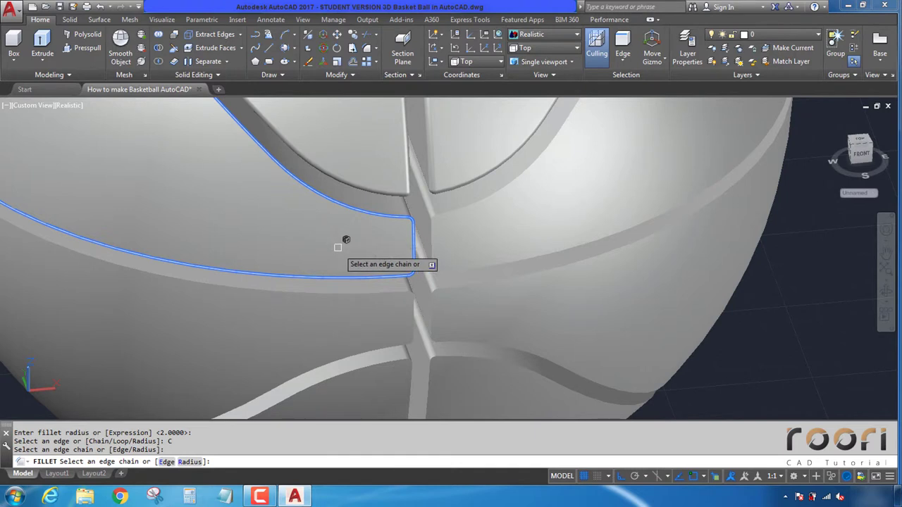
scroll(344, 261, down, 5)
middle_drag(258, 230, 284, 245)
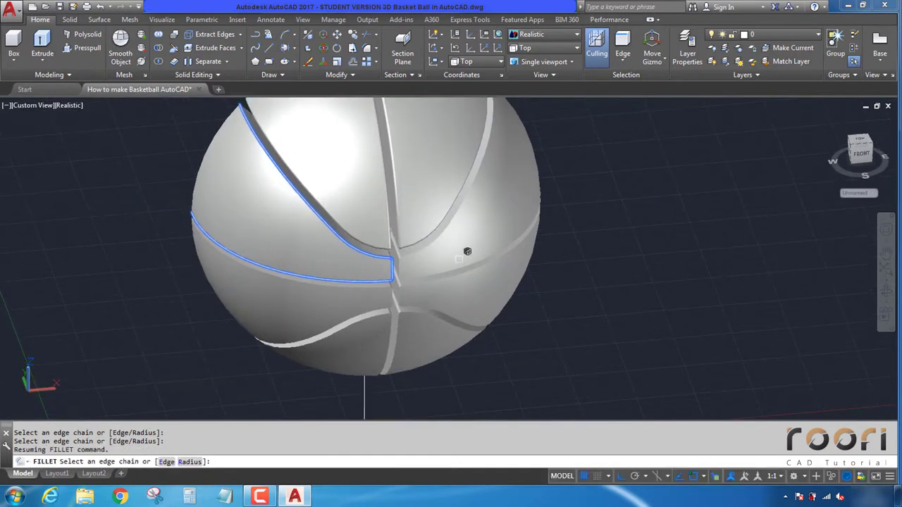
key(Return)
scroll(411, 252, up, 5)
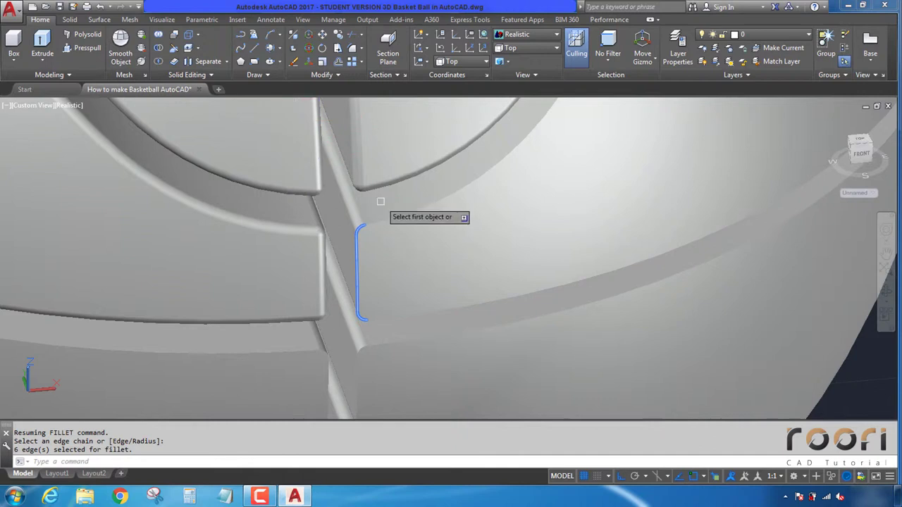
Step: Fillet the next groove's edge chain with radius 2 and orbit to inspect the rounded seam
key(Return)
click(412, 215)
key(Return)
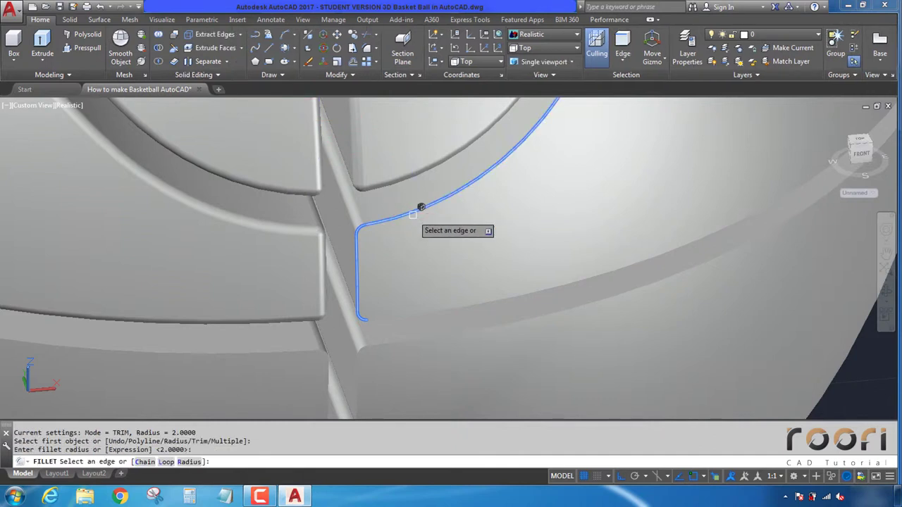
click(144, 462)
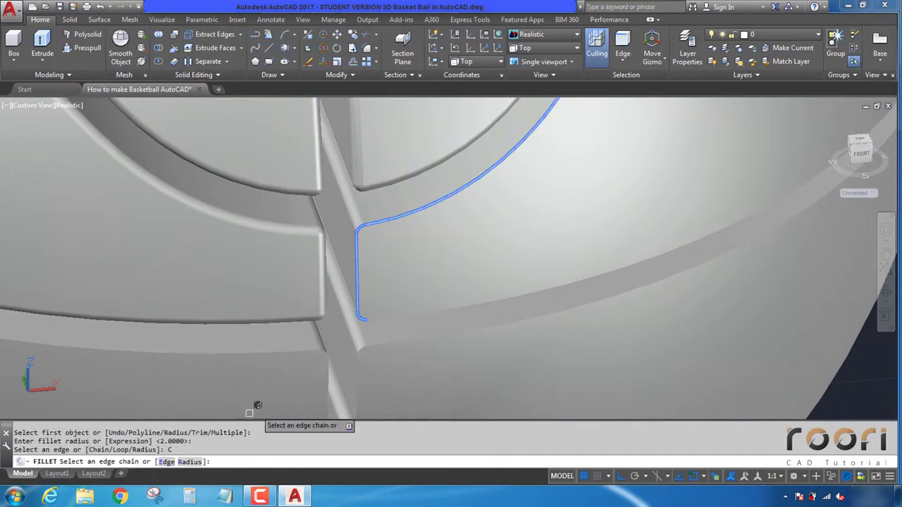
click(399, 317)
scroll(330, 309, down, 2)
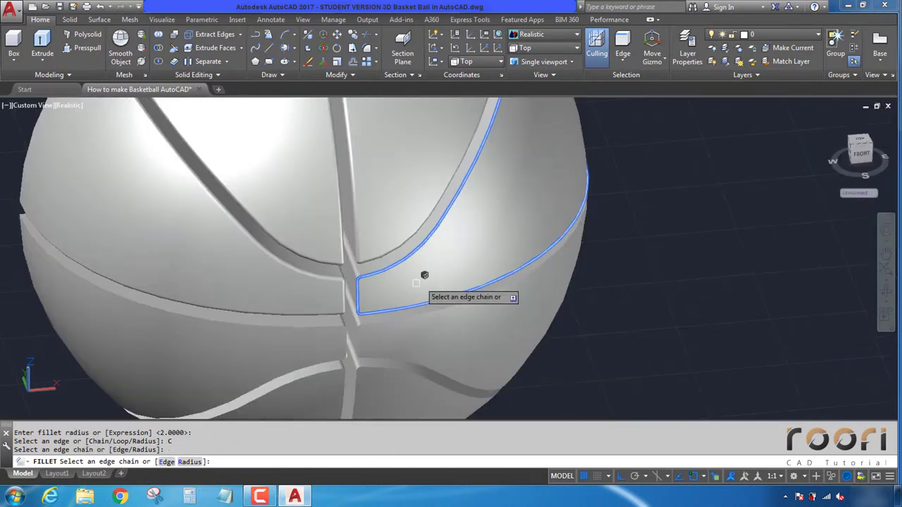
key(Return)
key(Return)
mouse_move(363, 287)
shift+middle_down()
mouse_move(302, 276)
mouse_move(410, 277)
mouse_move(429, 263)
shift+middle_up()
click(403, 250)
key(Escape)
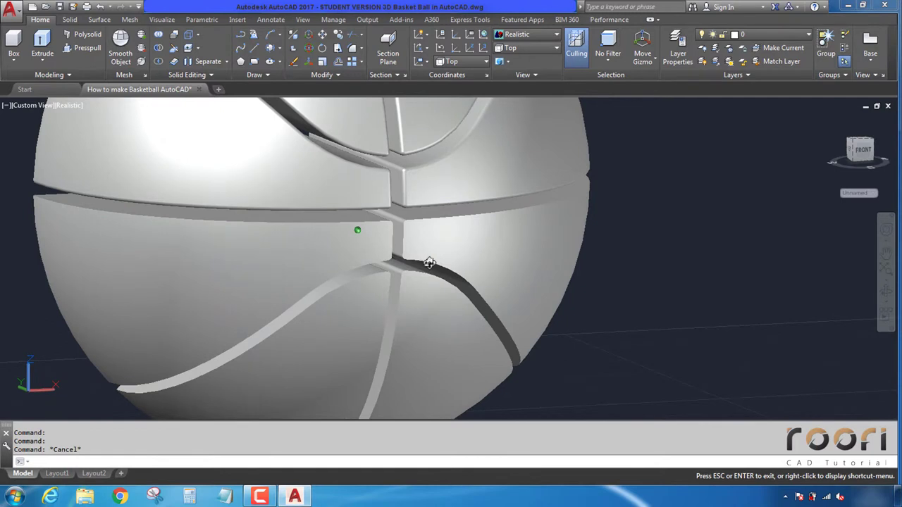
Step: Fillet the first groove's edge chain at the central junction with radius 2
scroll(426, 264, up, 1)
scroll(423, 264, up, 1)
scroll(402, 211, up, 1)
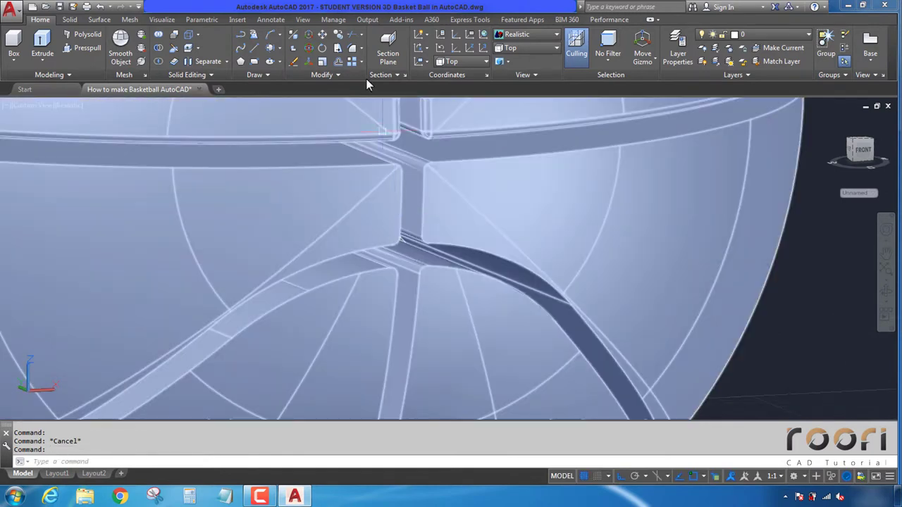
click(352, 49)
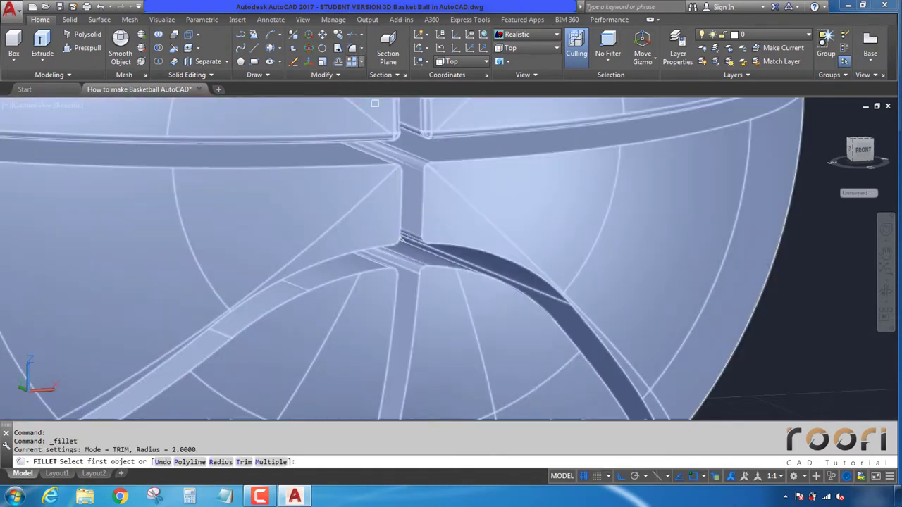
click(401, 195)
key(Return)
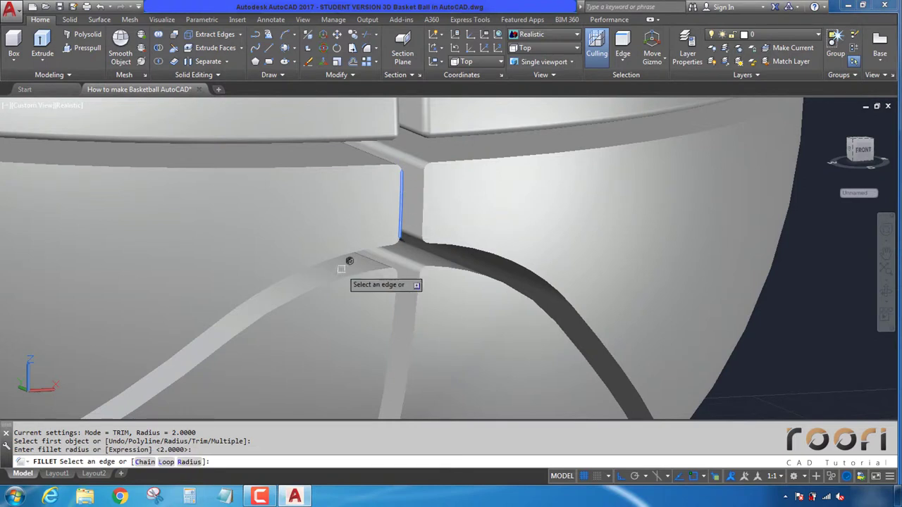
click(144, 462)
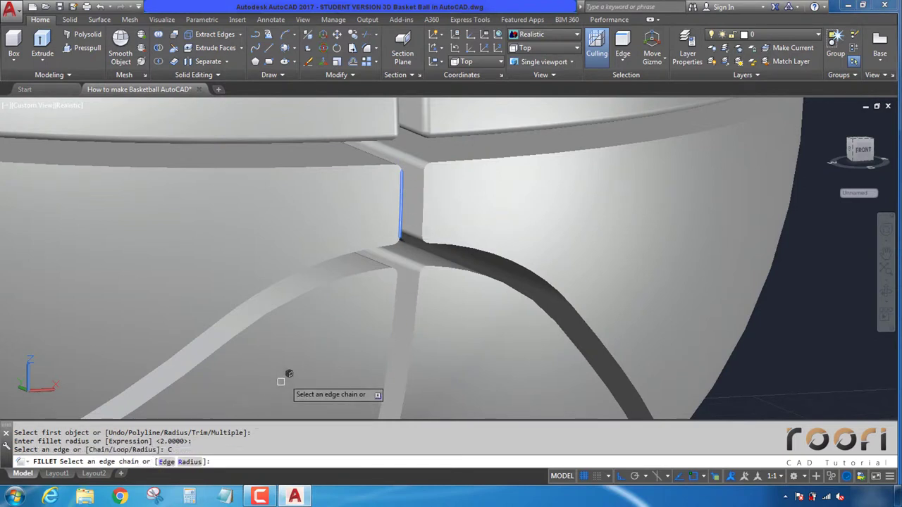
click(324, 260)
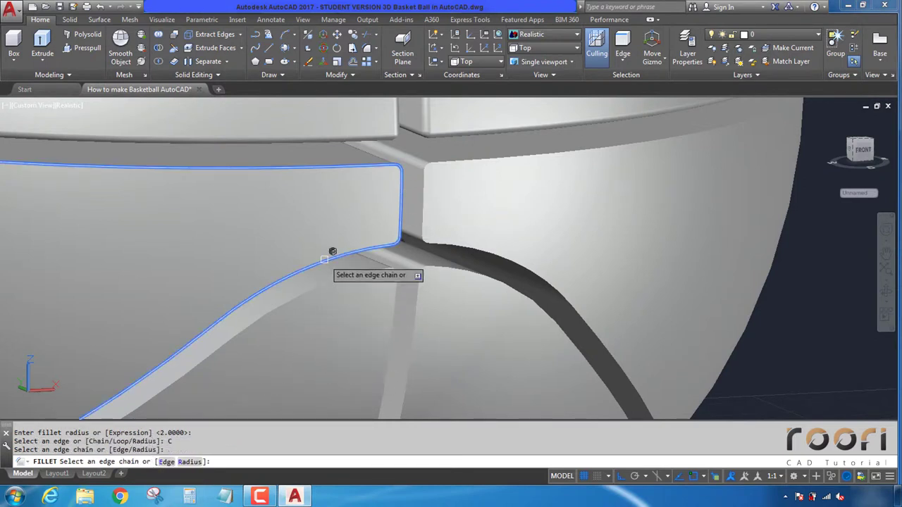
key(Return)
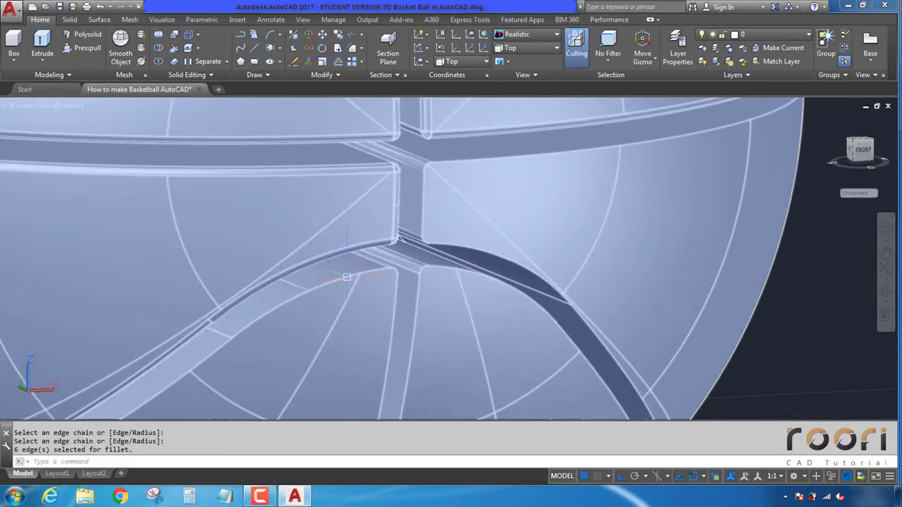
Step: Fillet the curved groove edge at the junction with radius 2
key(Return)
click(344, 277)
key(Return)
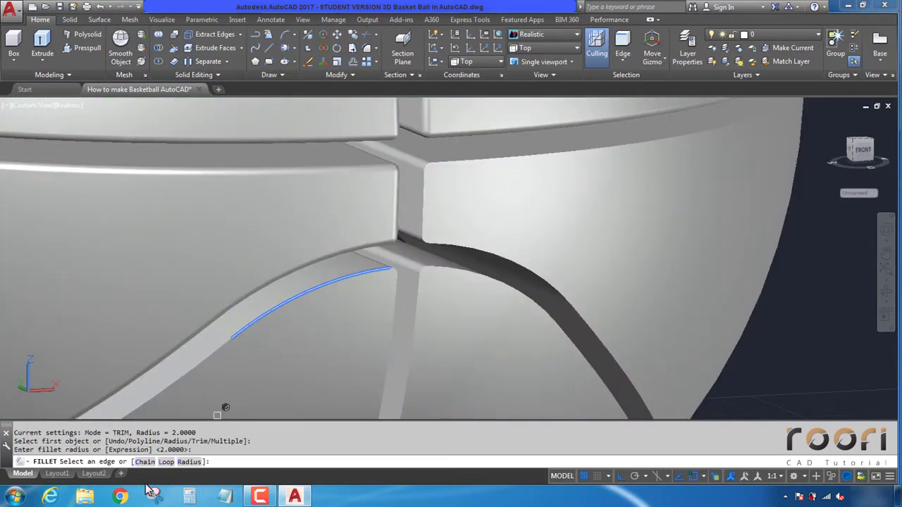
click(144, 461)
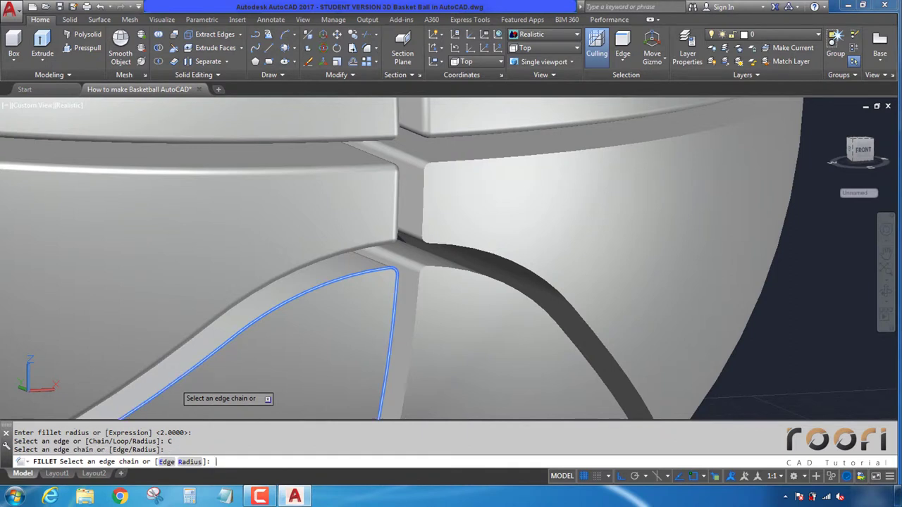
key(Return)
Step: Fillet another junction groove's edge chain with radius 2 and clear the selection
key(Return)
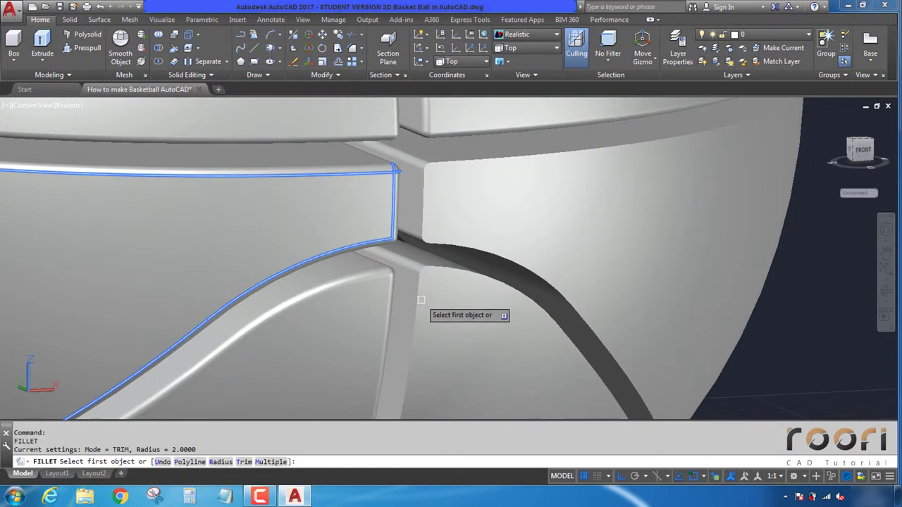
click(415, 294)
key(Return)
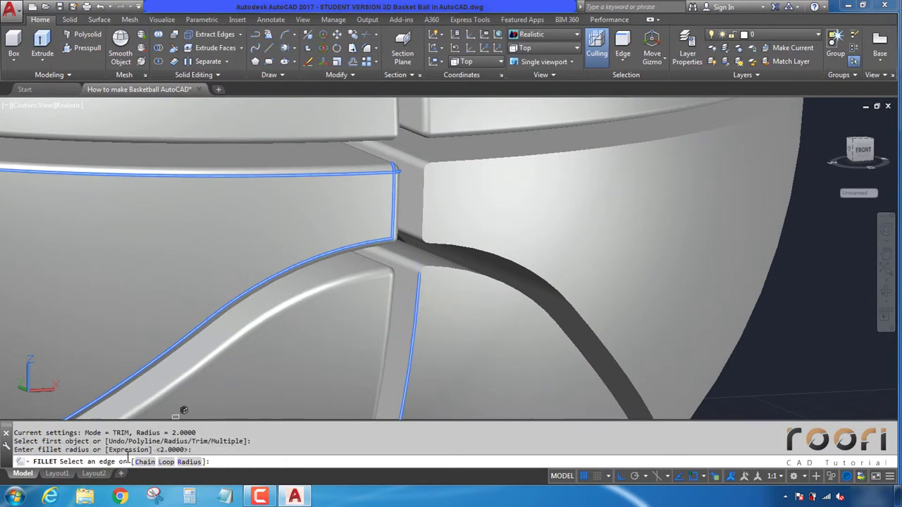
click(141, 463)
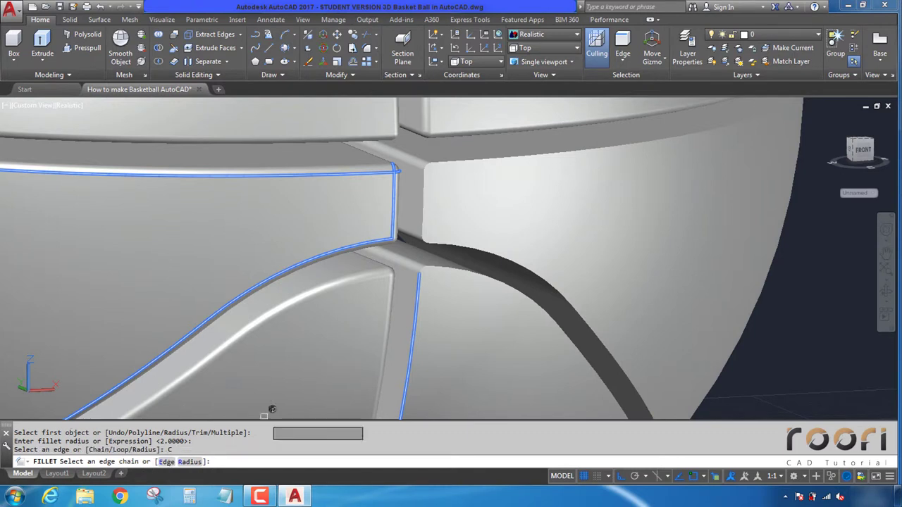
click(463, 268)
scroll(465, 261, down, 5)
key(Return)
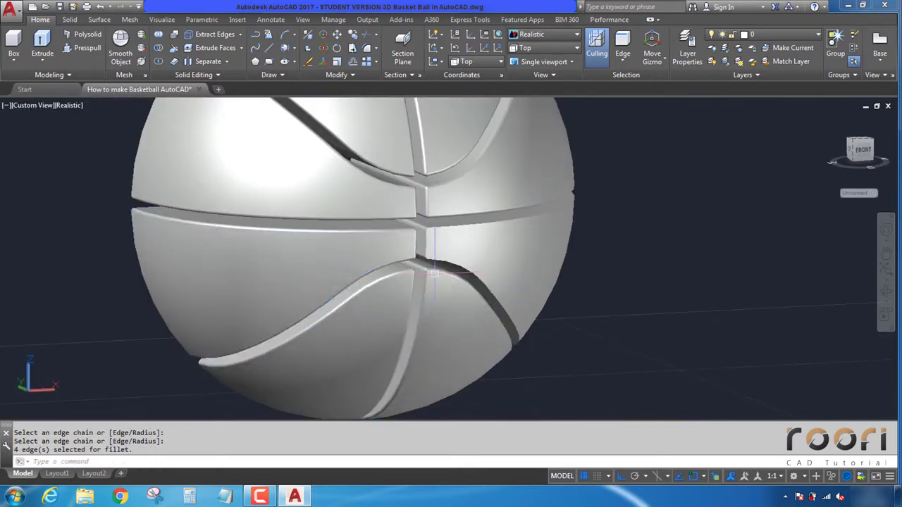
scroll(445, 263, up, 3)
key(Escape)
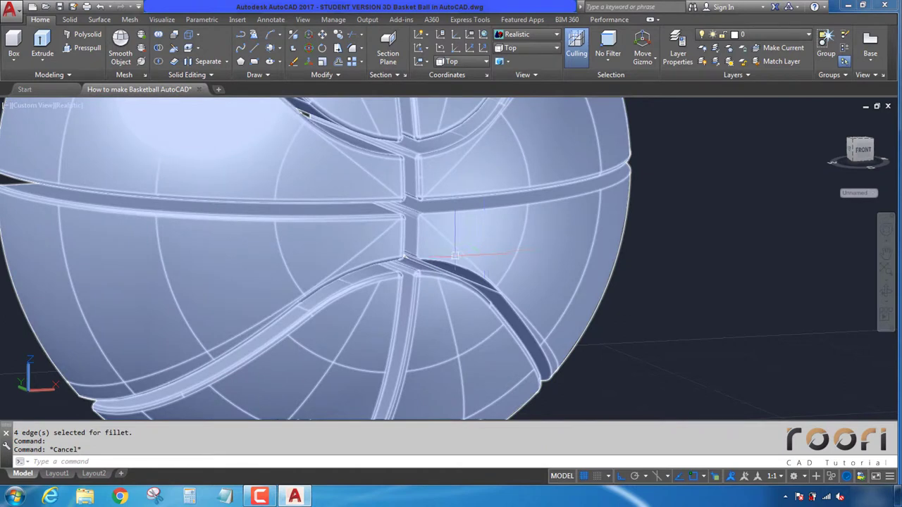
Step: Fillet the horizontal seam groove's six-edge chain with radius 2 using F
mouse_move(520, 251)
shift+middle_down()
mouse_move(433, 242)
mouse_move(472, 256)
shift+middle_up()
scroll(258, 237, up, 5)
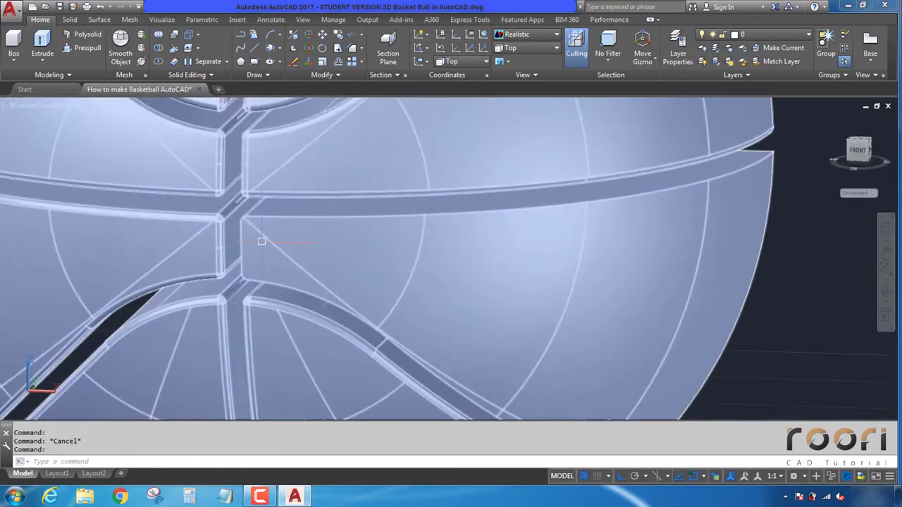
text(f)
key(Return)
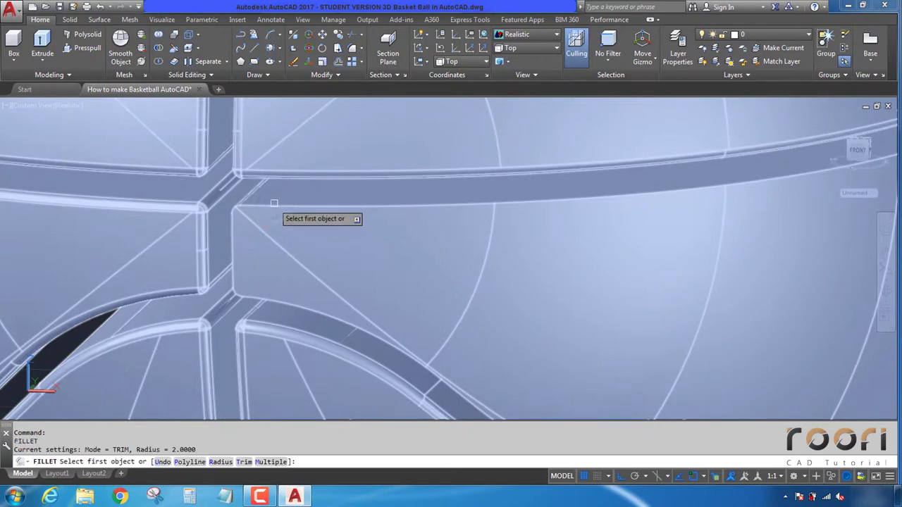
click(272, 205)
key(Return)
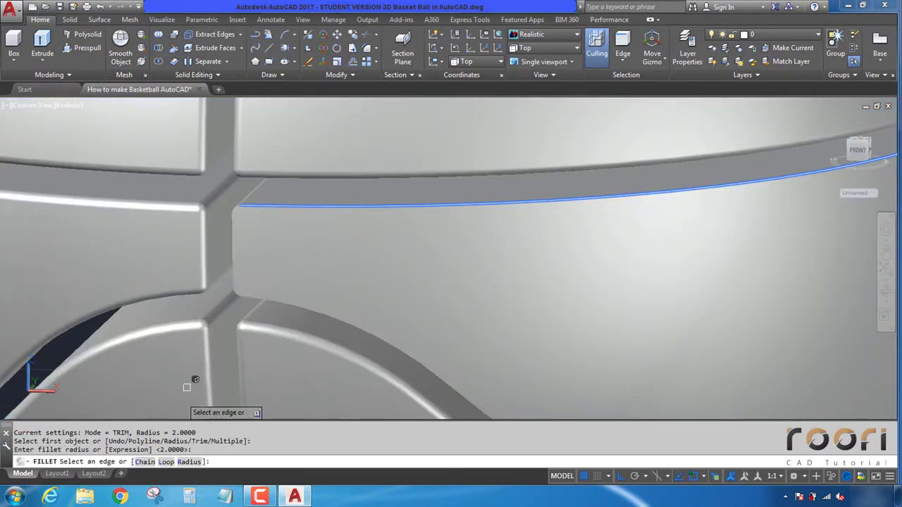
click(145, 462)
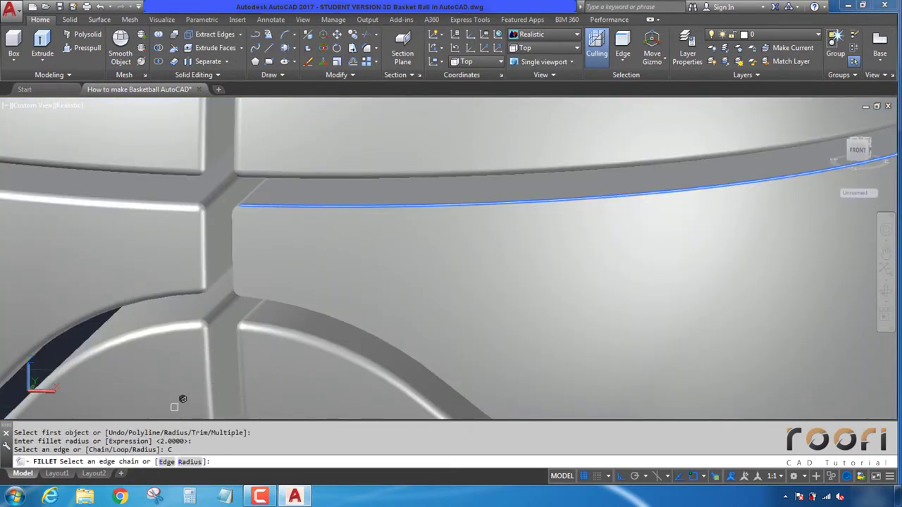
click(235, 237)
scroll(238, 238, down, 3)
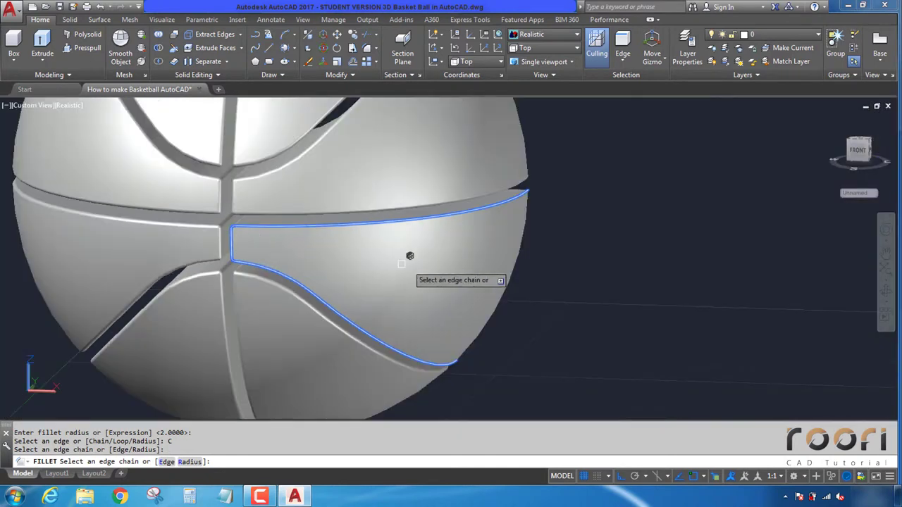
key(Return)
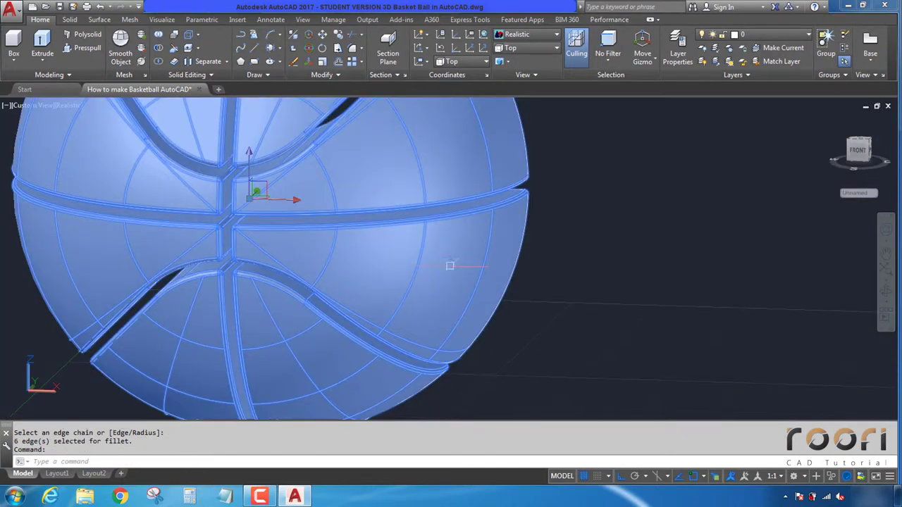
key(Escape)
Step: Orbit around the ball to check the rounded seams and face its front
shift+middle_drag(361, 242, 198, 268)
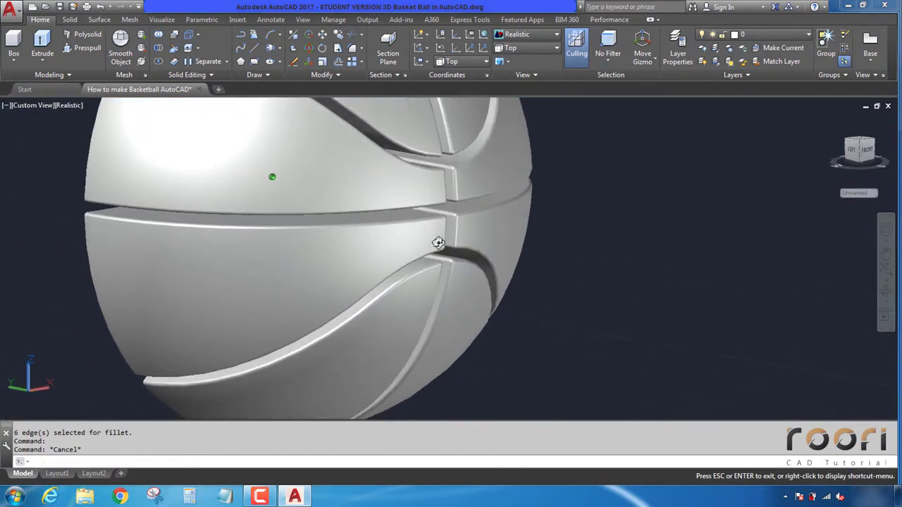
scroll(252, 252, down, 2)
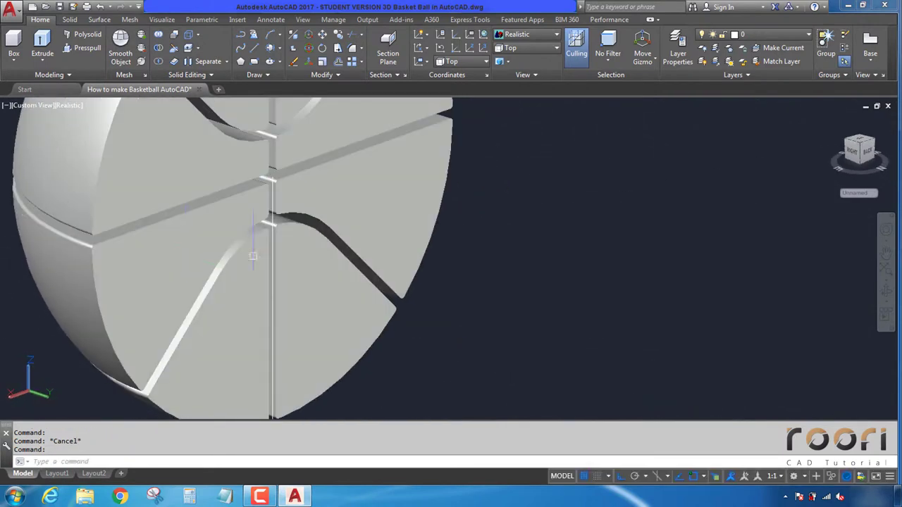
mouse_move(251, 251)
shift+middle_down()
mouse_move(362, 366)
mouse_move(317, 287)
mouse_move(258, 262)
mouse_move(484, 271)
mouse_move(517, 259)
shift+middle_up()
scroll(266, 292, up, 2)
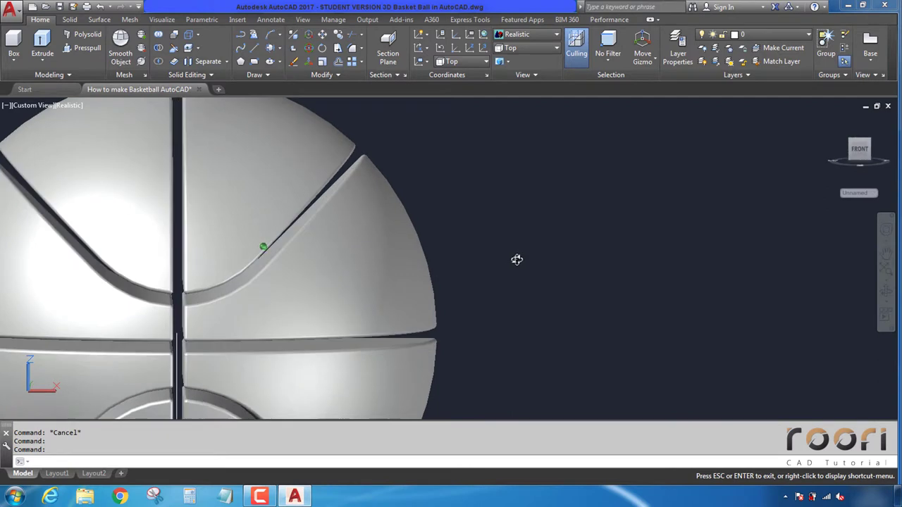
middle_drag(213, 238, 453, 262)
Step: Switch to 2D Wireframe in Front view with the ball shifted left
scroll(380, 264, down, 2)
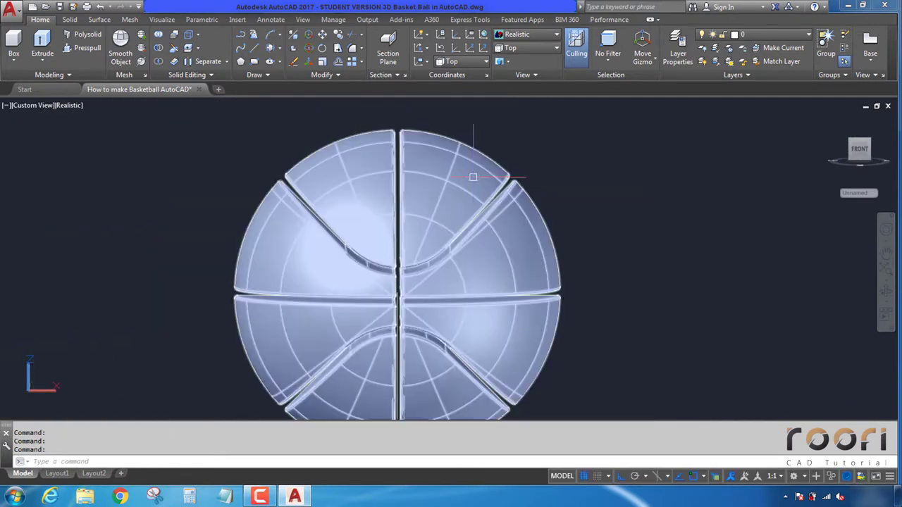
click(525, 34)
click(518, 59)
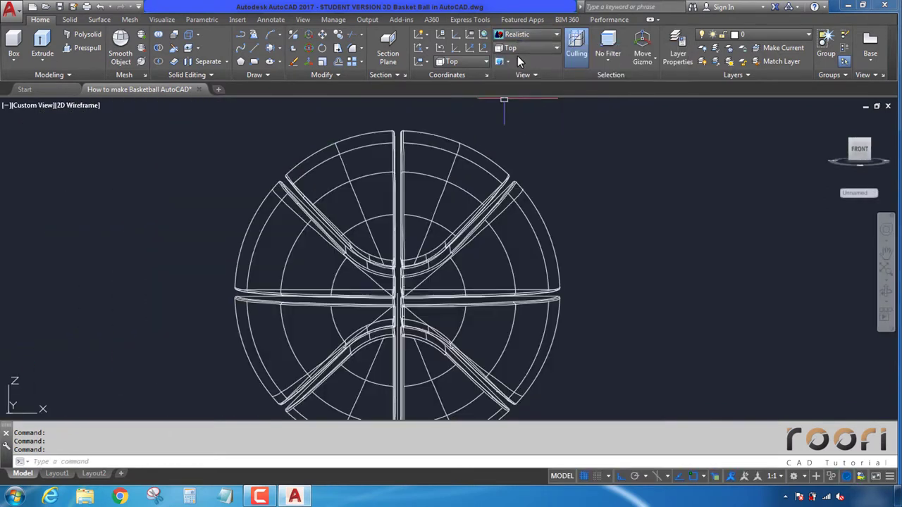
click(529, 49)
click(511, 103)
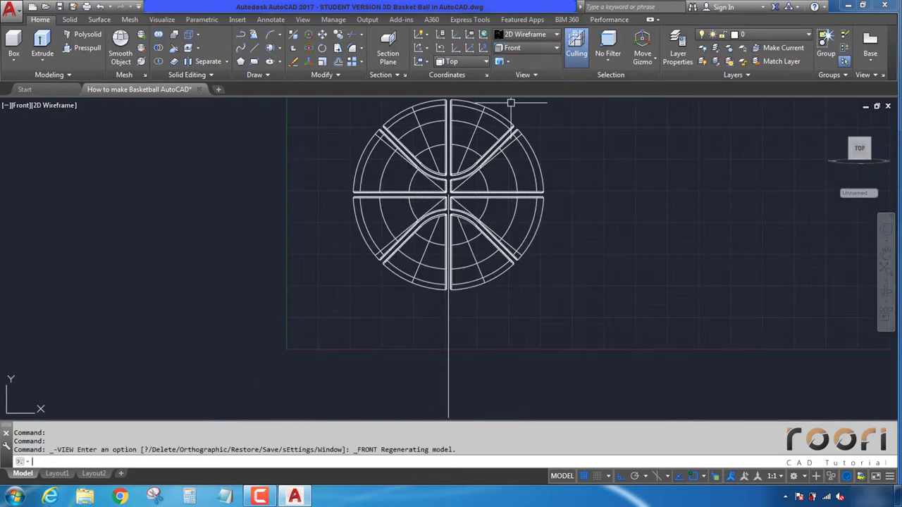
middle_drag(579, 244, 352, 281)
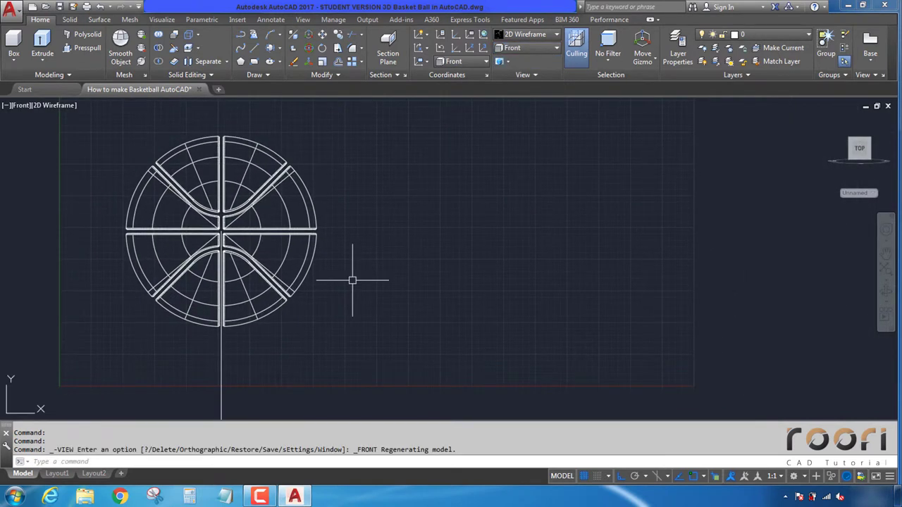
Step: Copy the ball and its axis line 500 units to the right
text(co)
key(Return)
click(352, 362)
click(221, 247)
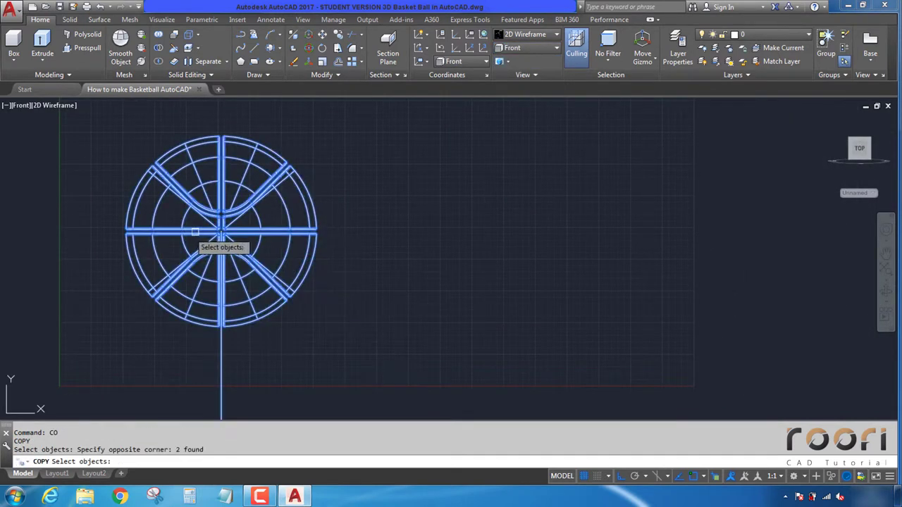
key(Return)
click(296, 131)
text(500)
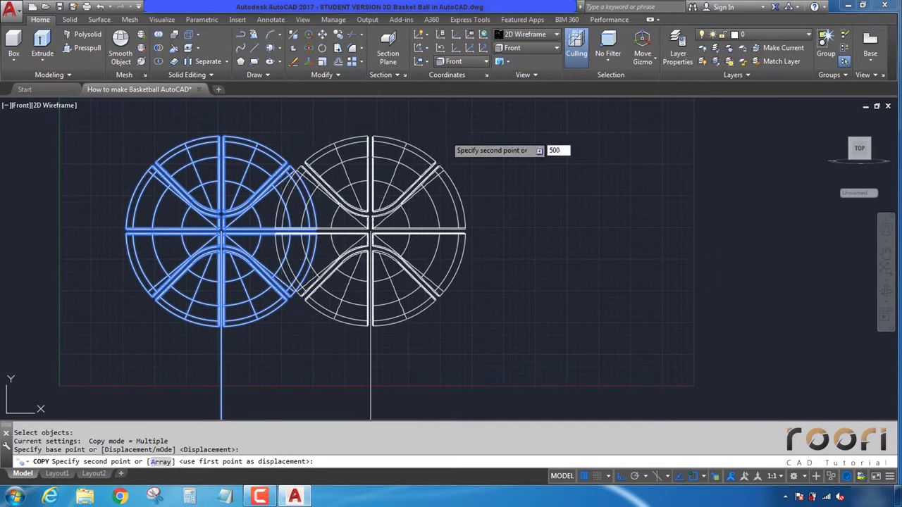
key(Return)
key(Return)
text(ro)
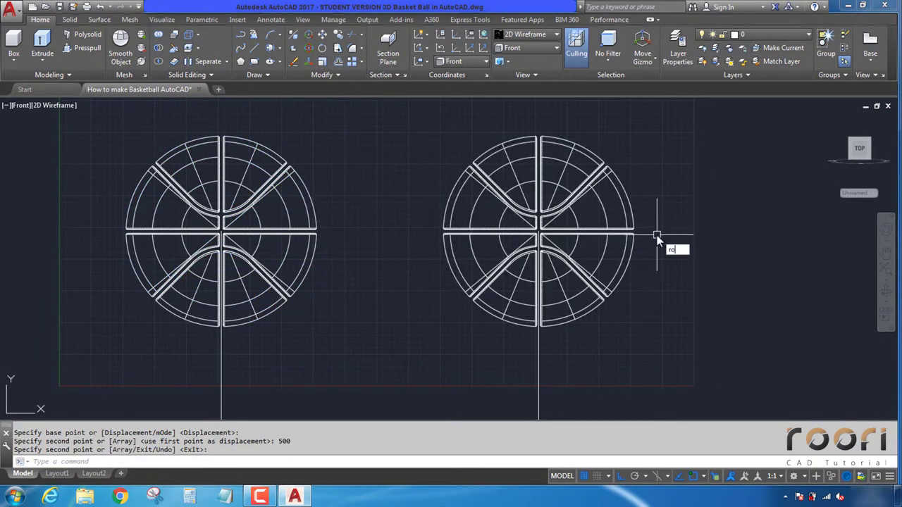
key(Return)
Step: Rotate the right-hand ball copy 90° about its centre, turning its seams sideways
double_click(617, 233)
click(607, 229)
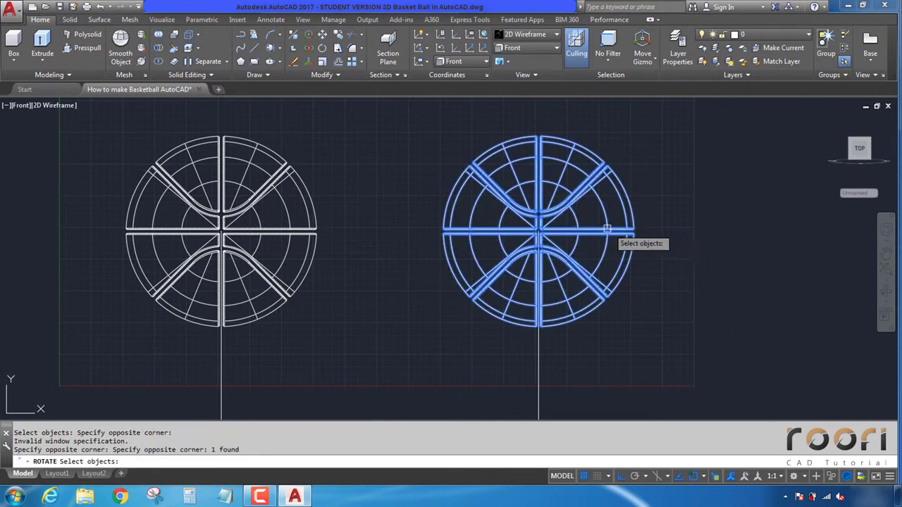
key(Return)
scroll(540, 244, up, 5)
click(523, 241)
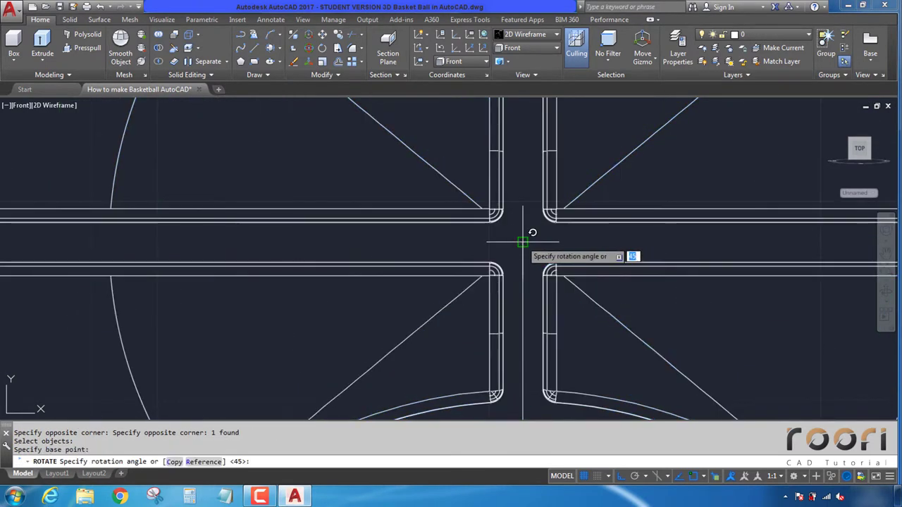
text(90)
key(Return)
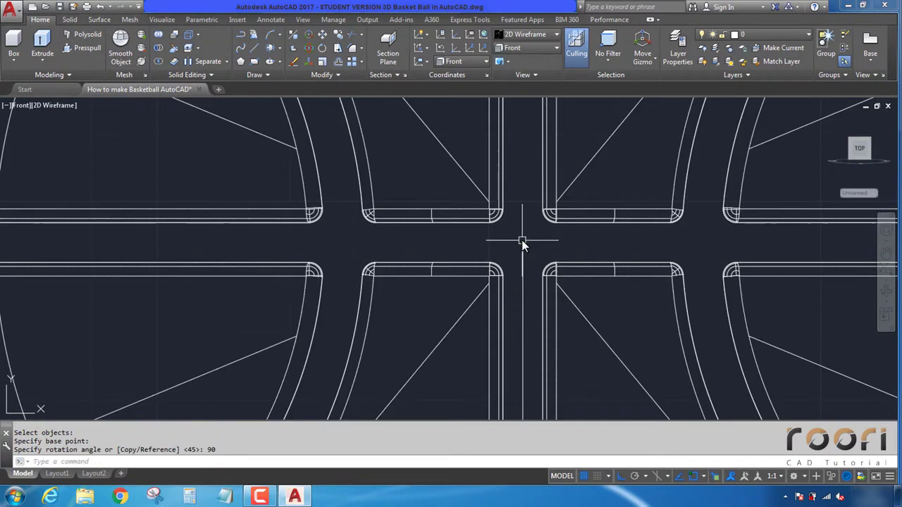
scroll(511, 224, down, 3)
scroll(510, 224, down, 3)
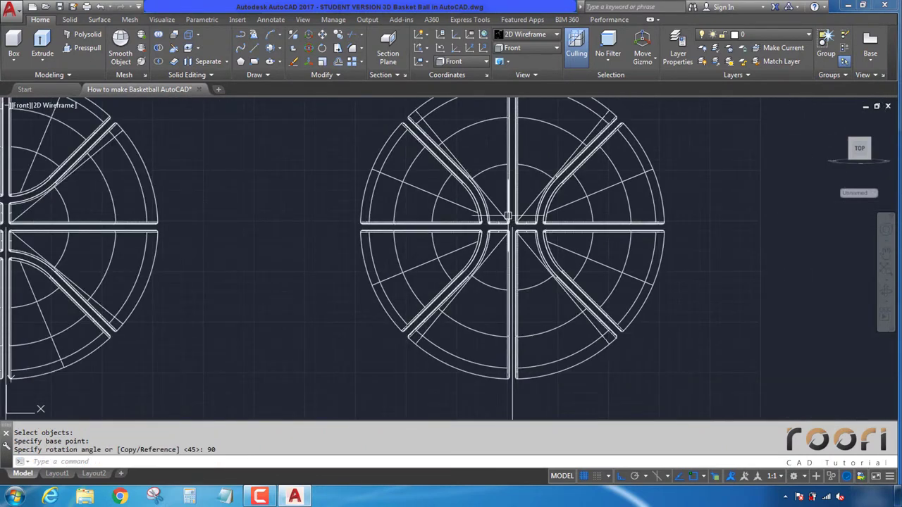
scroll(507, 261, up, 1)
scroll(521, 249, down, 2)
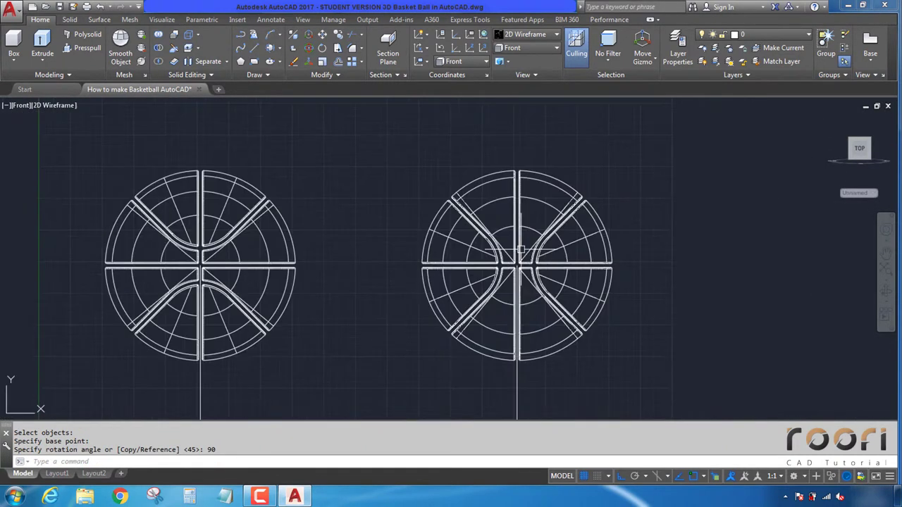
Step: Switch to the Top view and pan to show the right hemisphere
click(536, 47)
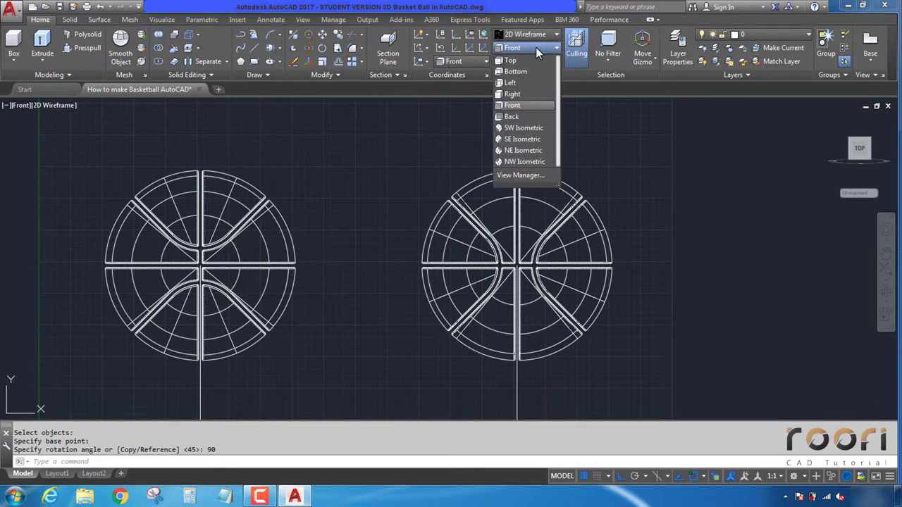
click(530, 56)
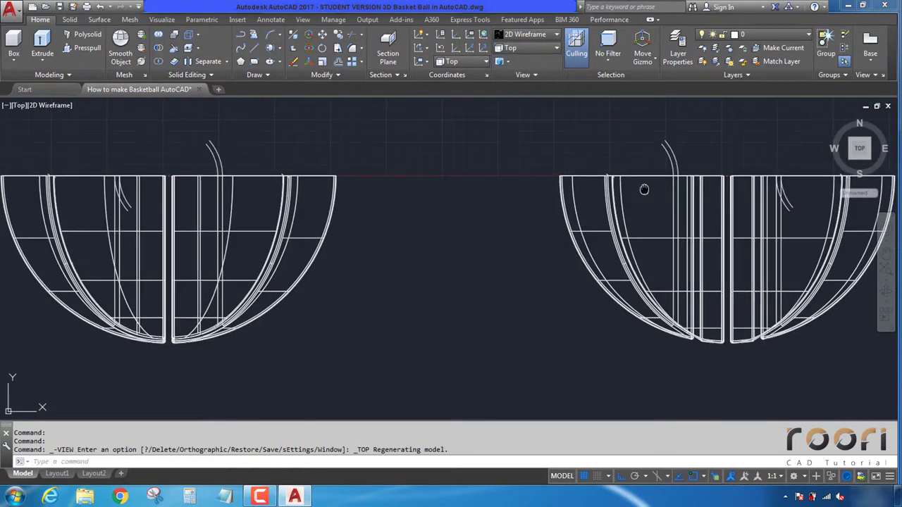
middle_drag(644, 191, 553, 202)
Step: Mirror the right hemisphere across its flat edge, keeping the source, then erase the original bowl
text(irr)
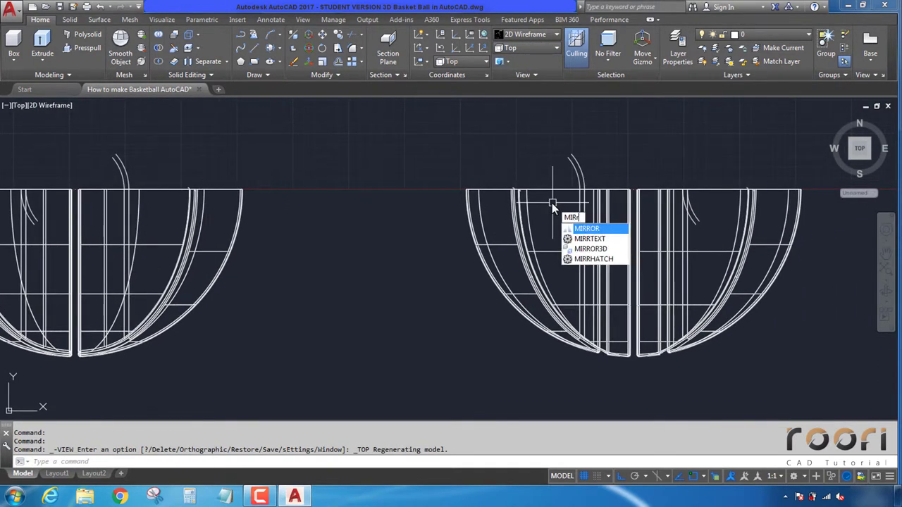
text(or)
key(Return)
click(540, 203)
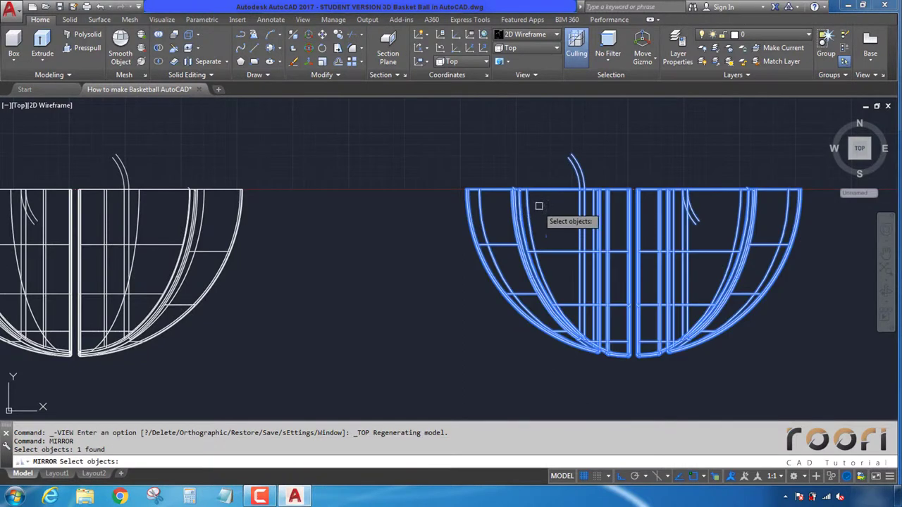
key(Return)
click(552, 191)
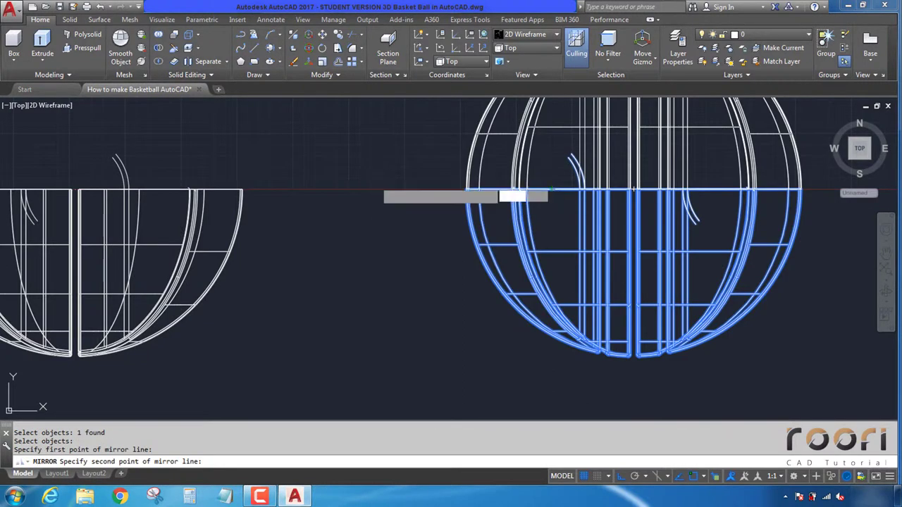
click(406, 211)
key(Return)
click(487, 275)
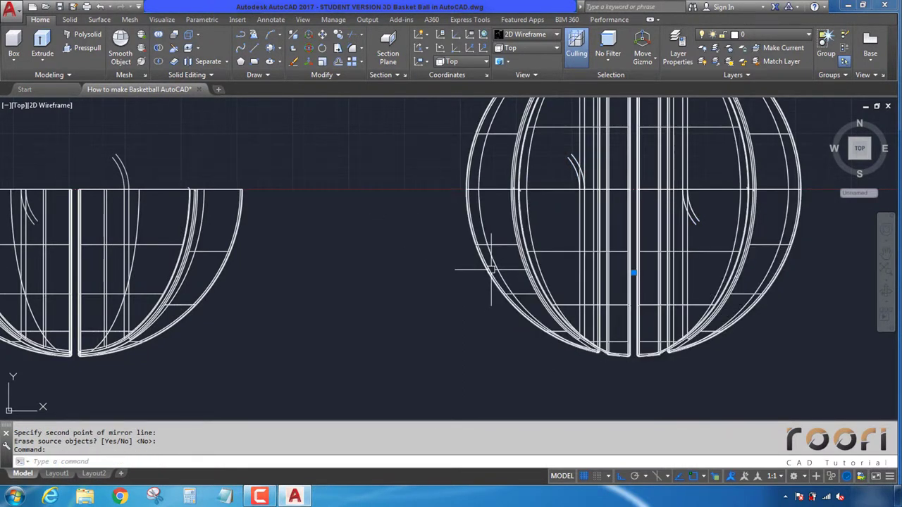
key(Delete)
scroll(500, 278, down, 2)
text(m)
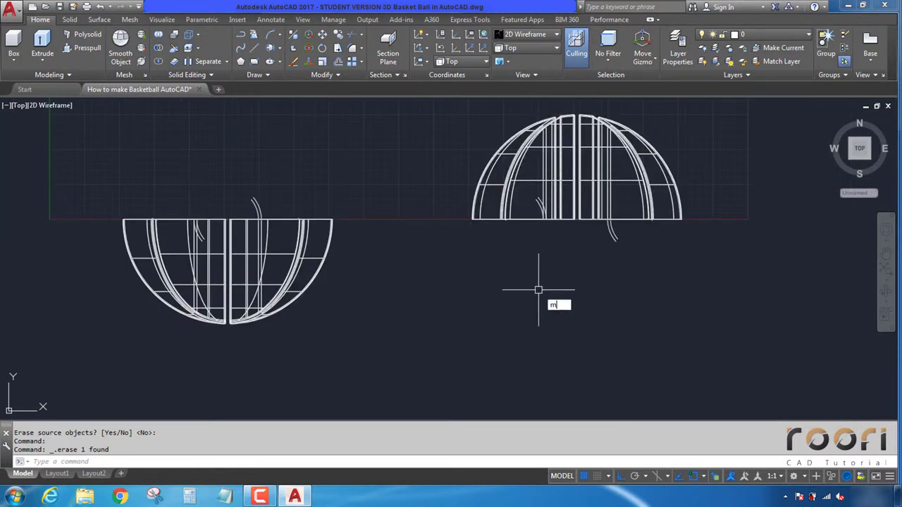
Step: Move the flipped dome 500 units left onto the other hemisphere
key(Return)
click(518, 184)
key(Return)
click(478, 139)
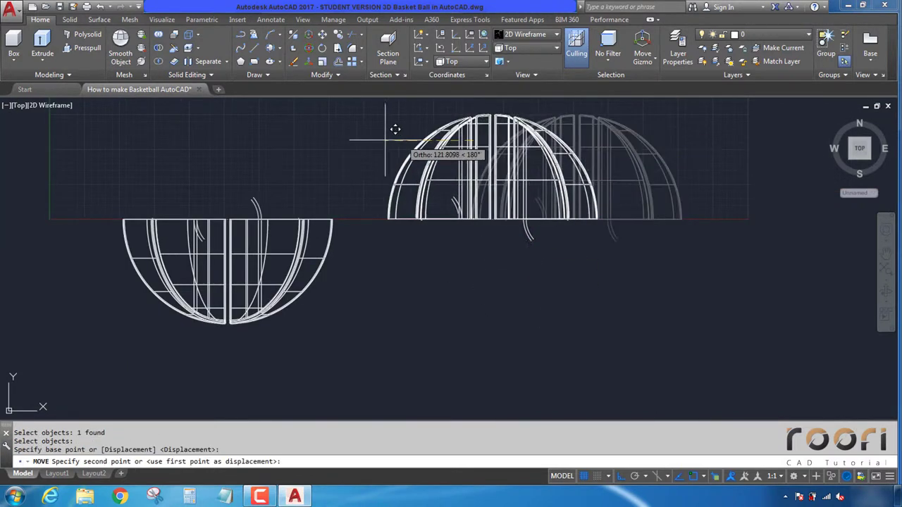
text(500)
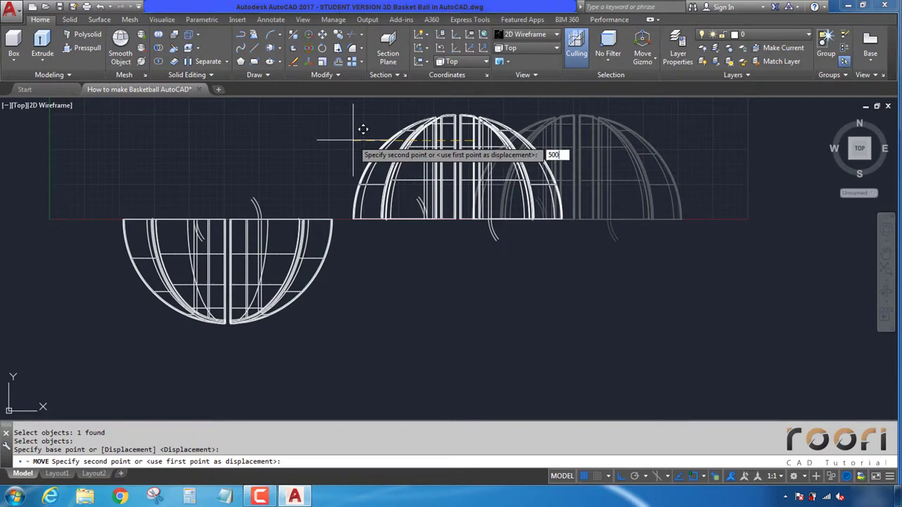
key(Return)
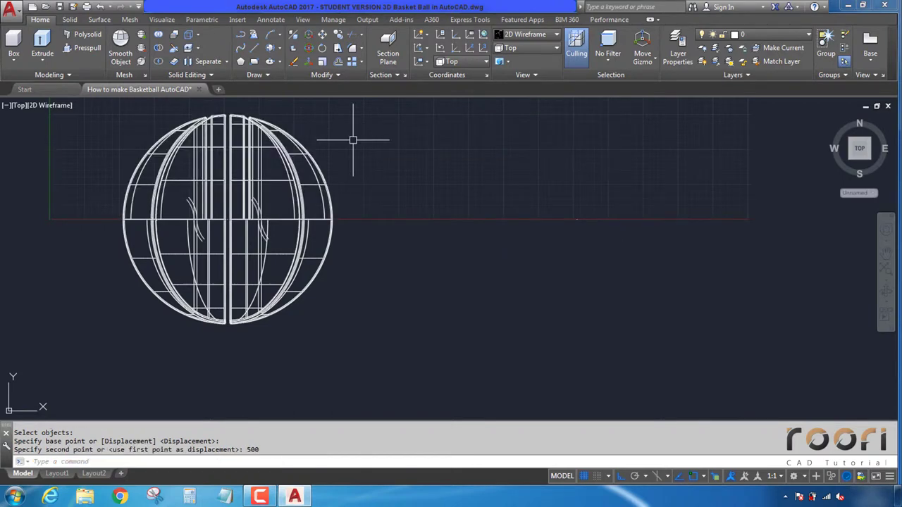
Step: Orbit into a 3D view and delete the leftover vertical line
mouse_move(392, 240)
shift+middle_down()
mouse_move(549, 227)
mouse_move(599, 312)
shift+middle_up()
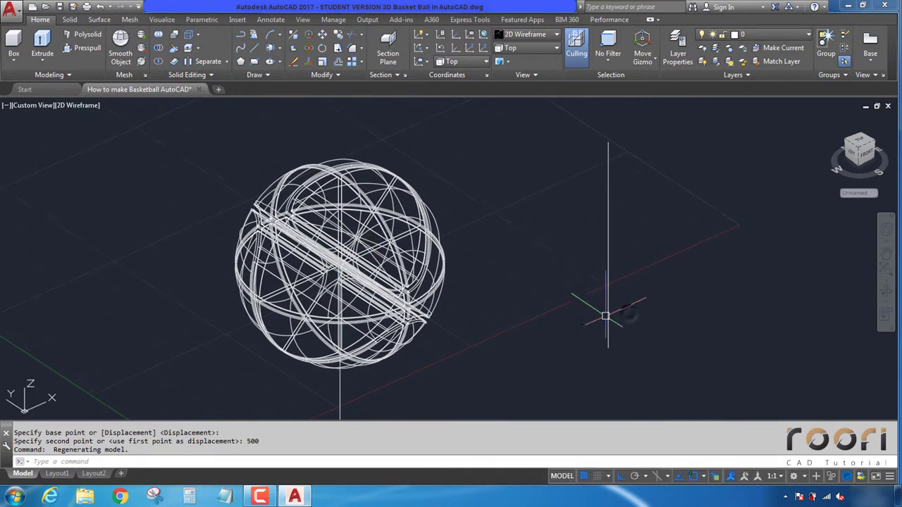
click(604, 310)
click(572, 277)
click(571, 277)
key(Delete)
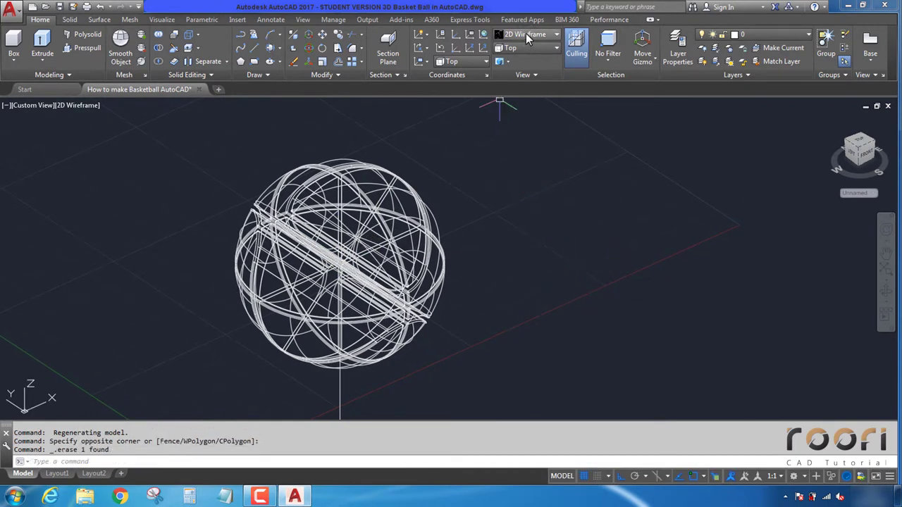
click(556, 34)
Step: Shade in Realistic, union the two hemispheres into one solid, then return to 2D Wireframe
click(658, 57)
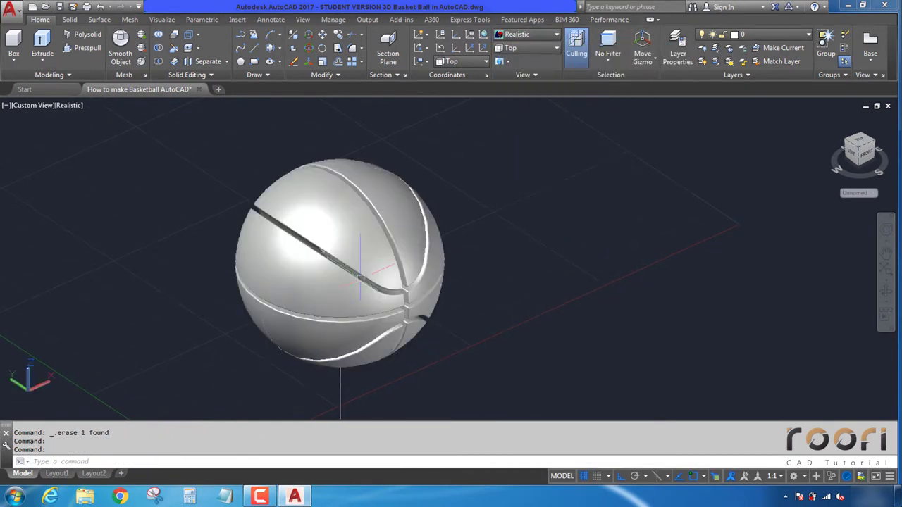
mouse_move(324, 284)
shift+middle_down()
mouse_move(303, 296)
mouse_move(262, 258)
mouse_move(499, 258)
mouse_move(467, 244)
mouse_move(359, 261)
mouse_move(303, 282)
shift+middle_up()
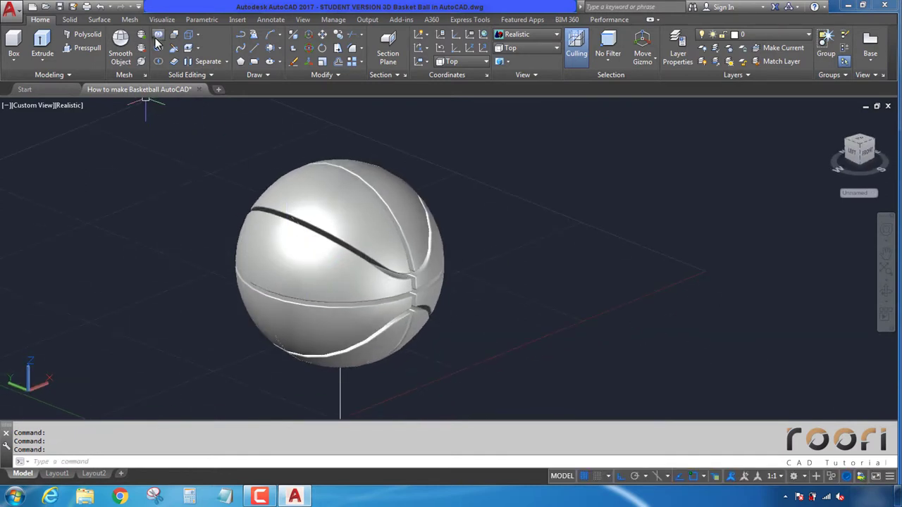
drag(457, 191, 345, 136)
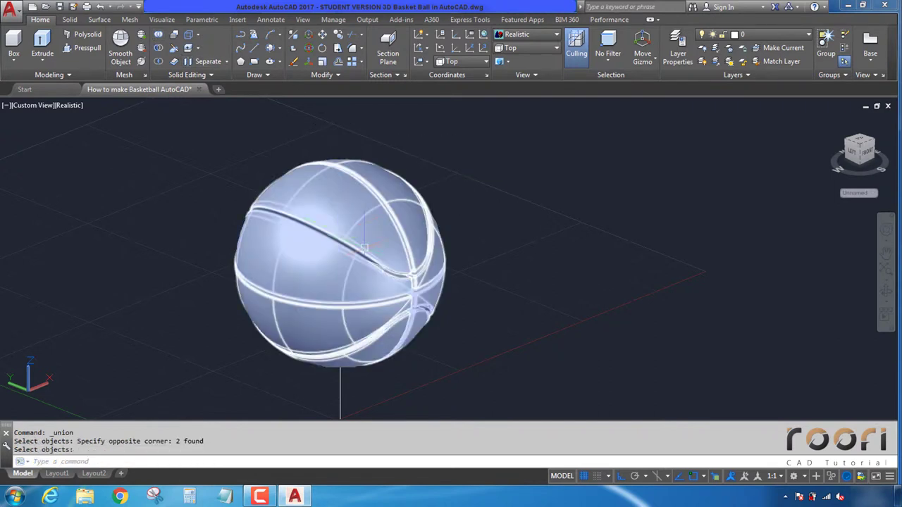
mouse_move(341, 210)
shift+middle_down()
mouse_move(343, 223)
mouse_move(459, 227)
mouse_move(523, 201)
mouse_move(413, 218)
mouse_move(358, 243)
shift+middle_up()
key(Return)
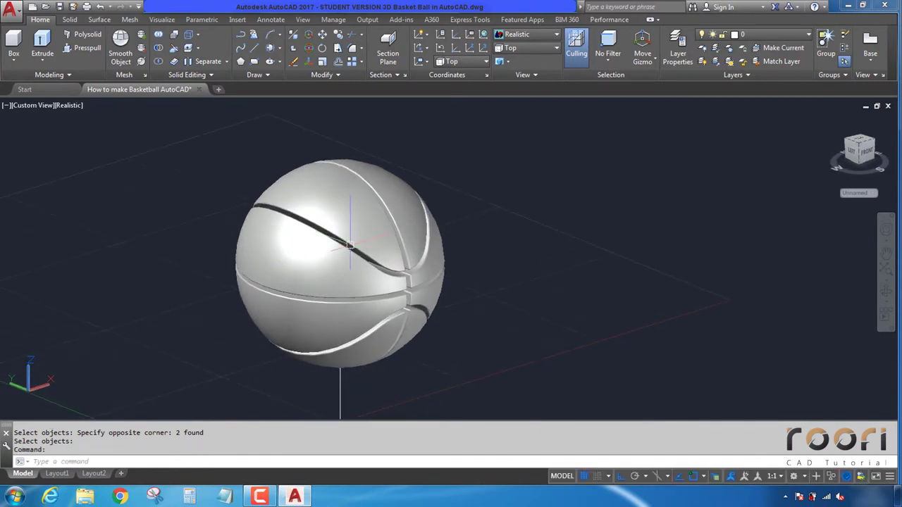
click(538, 33)
click(519, 56)
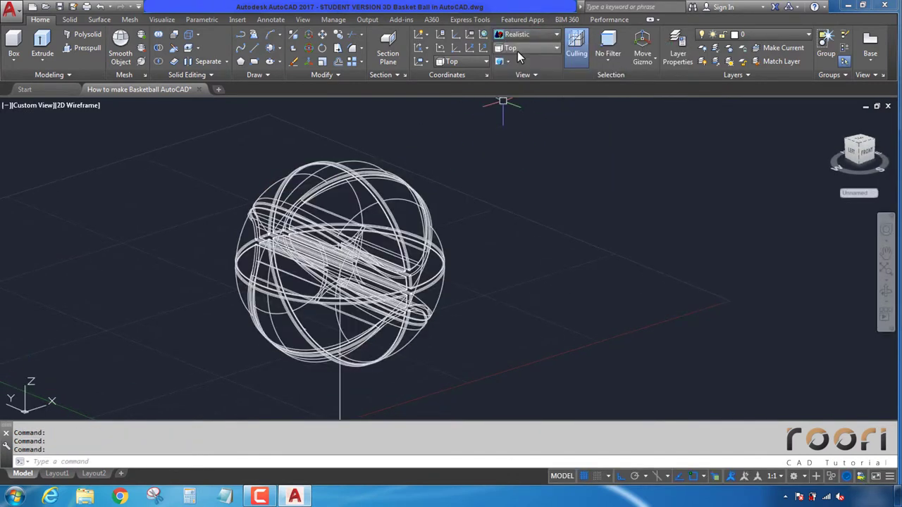
Step: Select the ball, zoom in on it, then cancel the selection
click(379, 392)
click(329, 267)
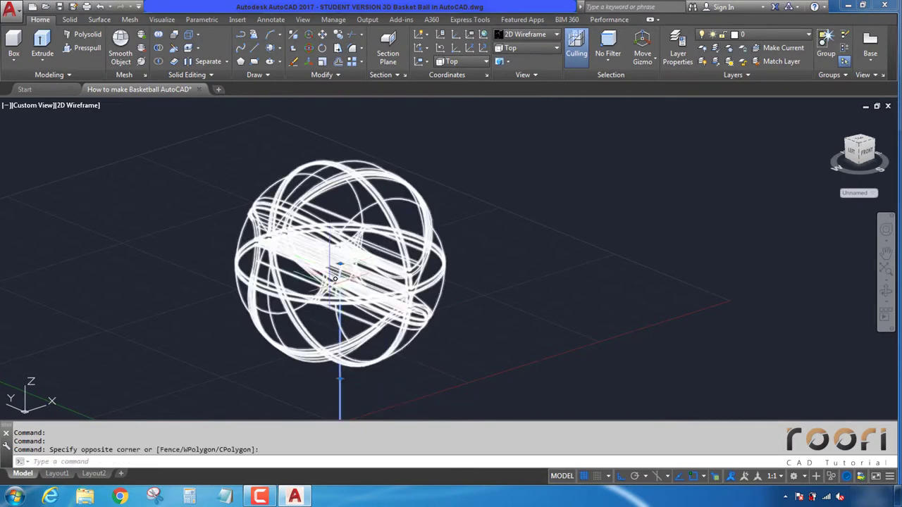
scroll(338, 252, up, 5)
scroll(360, 299, up, 5)
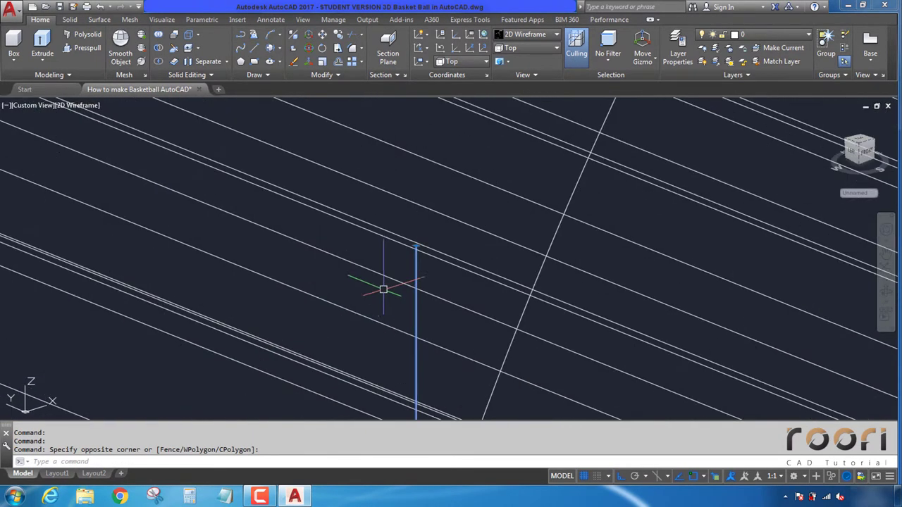
scroll(416, 246, up, 2)
scroll(409, 249, up, 2)
scroll(376, 246, up, 2)
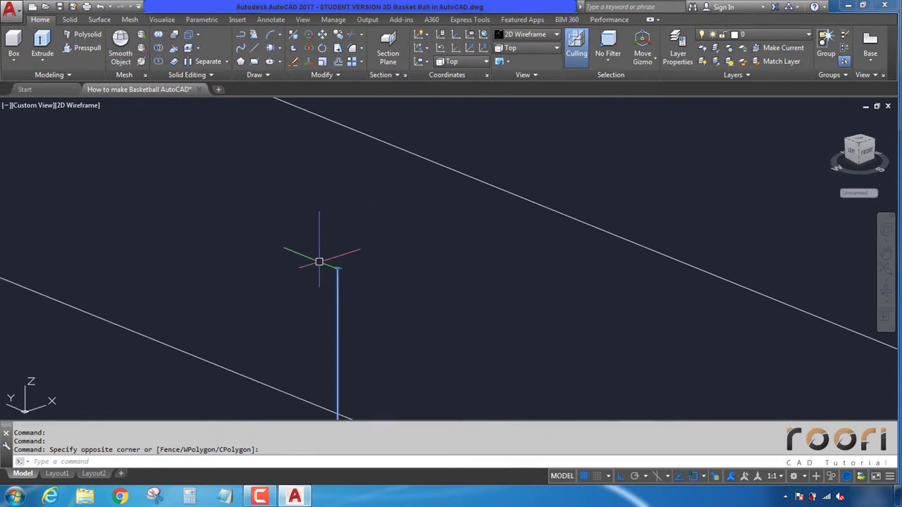
scroll(322, 258, up, 2)
scroll(358, 244, up, 1)
key(Escape)
key(Escape)
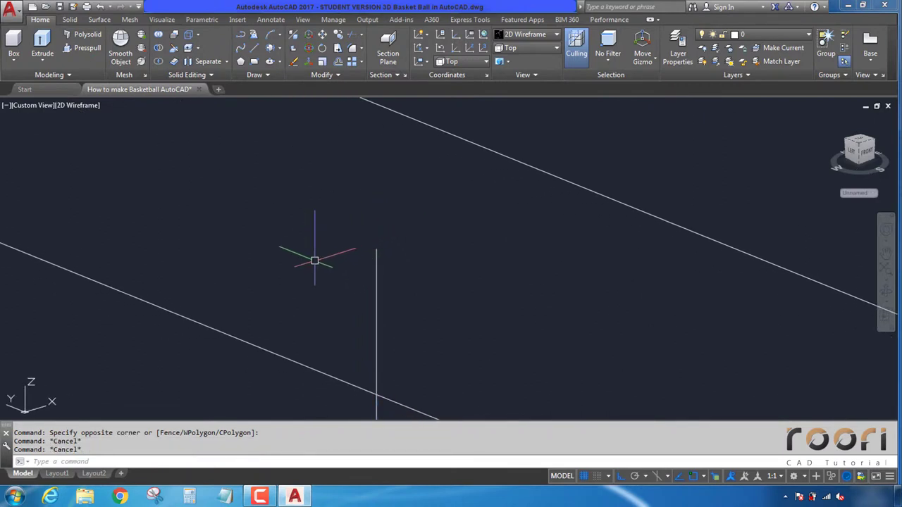
Step: Work out 300 minus 4 (296) in Windows Calculator, then close it
click(189, 497)
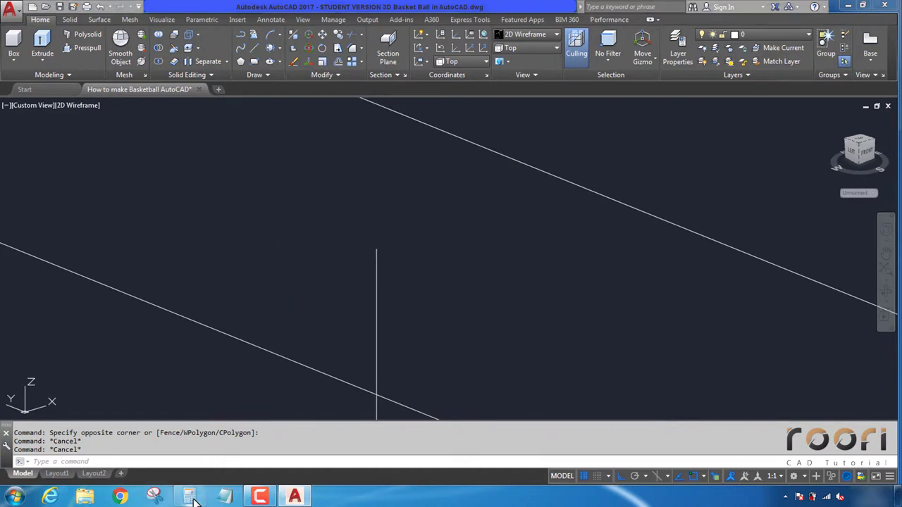
click(533, 297)
double_click(513, 316)
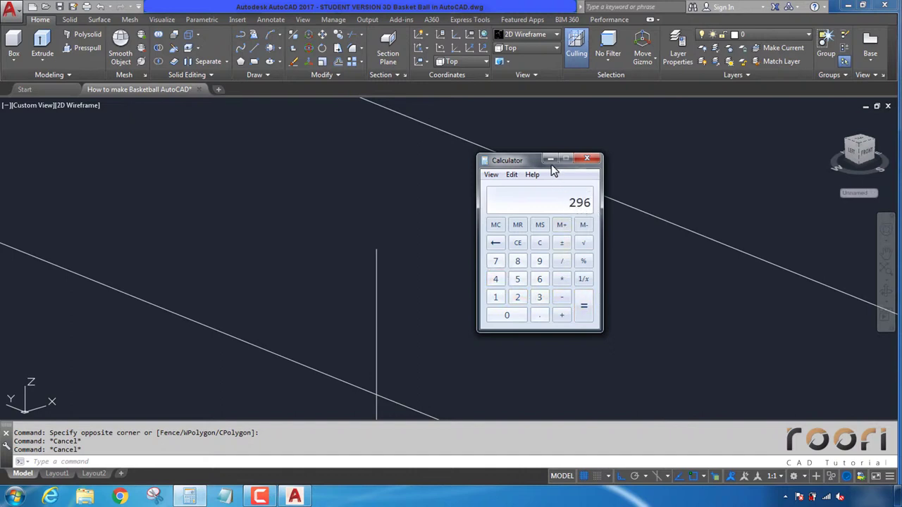
click(587, 161)
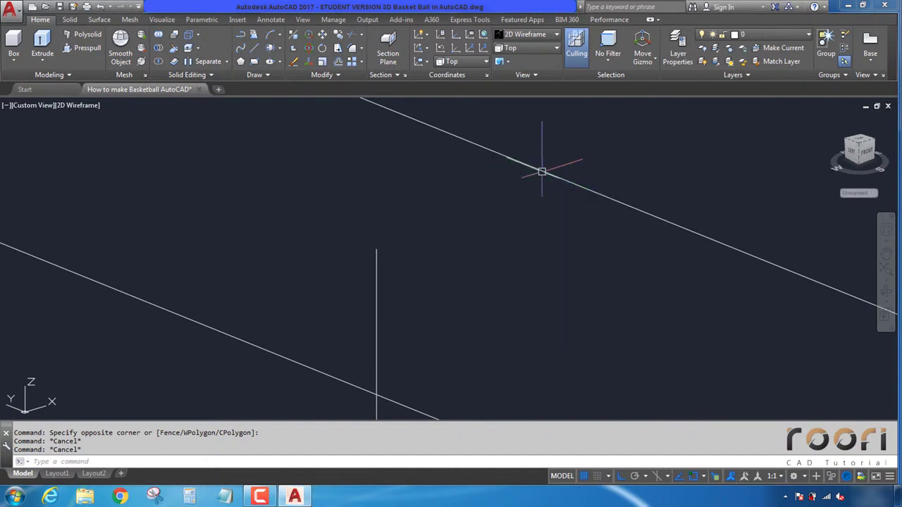
Step: Create a solid sphere of diameter 296 centred at the guide-line intersection
click(70, 19)
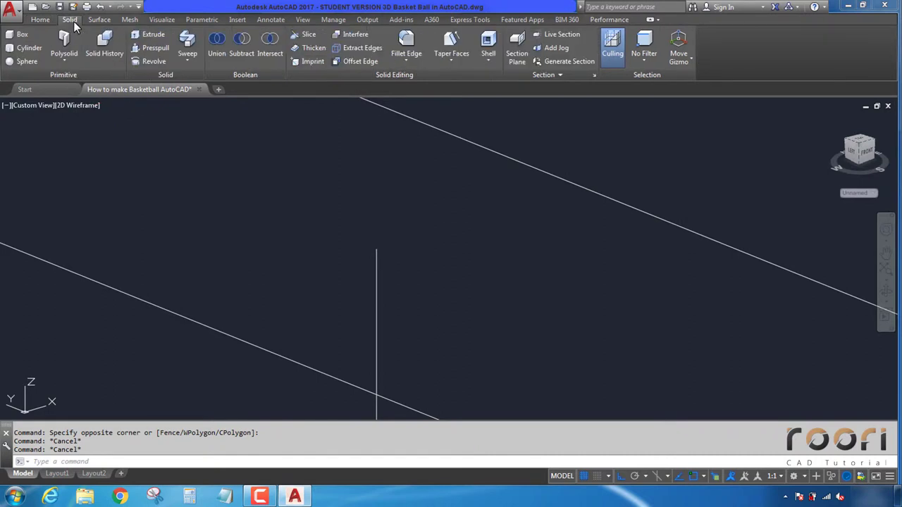
click(29, 64)
click(377, 249)
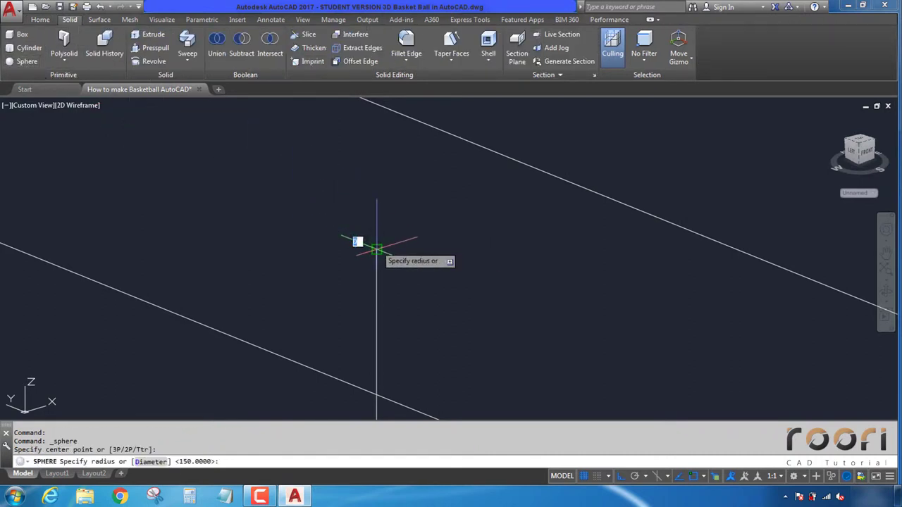
text(d)
key(Return)
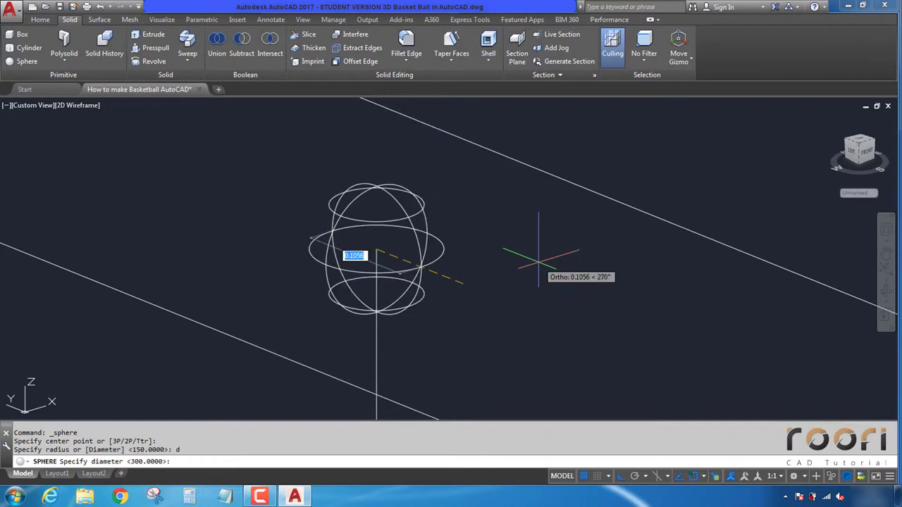
text(296)
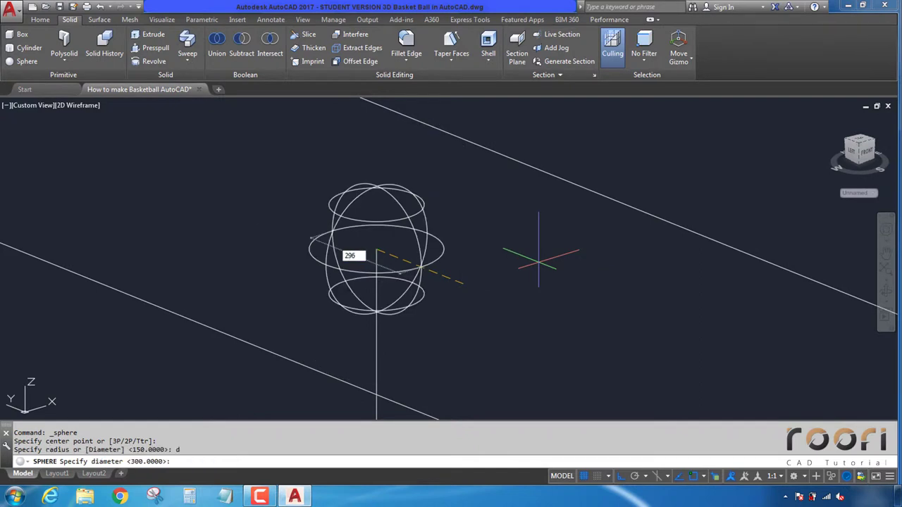
key(Return)
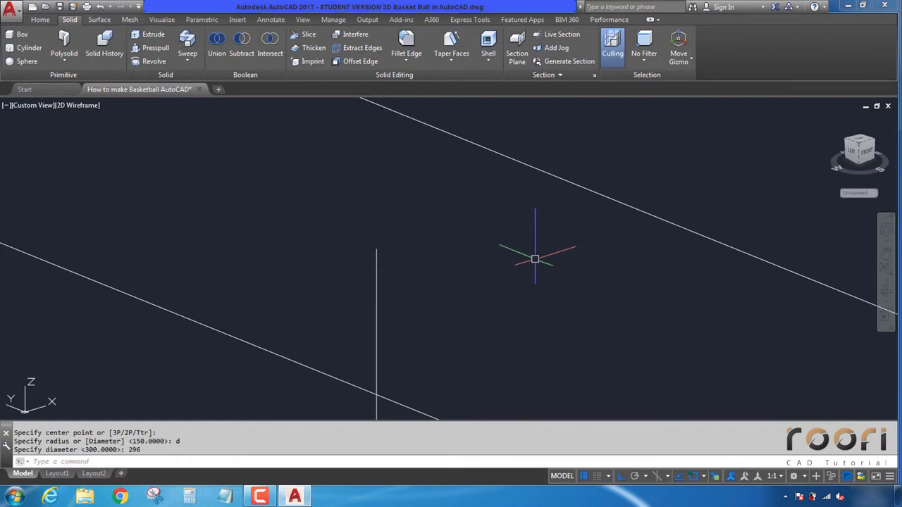
Step: Zoom out and orbit to view the sphere inside the grooved ball
scroll(479, 258, down, 2)
scroll(462, 256, down, 3)
scroll(455, 256, down, 4)
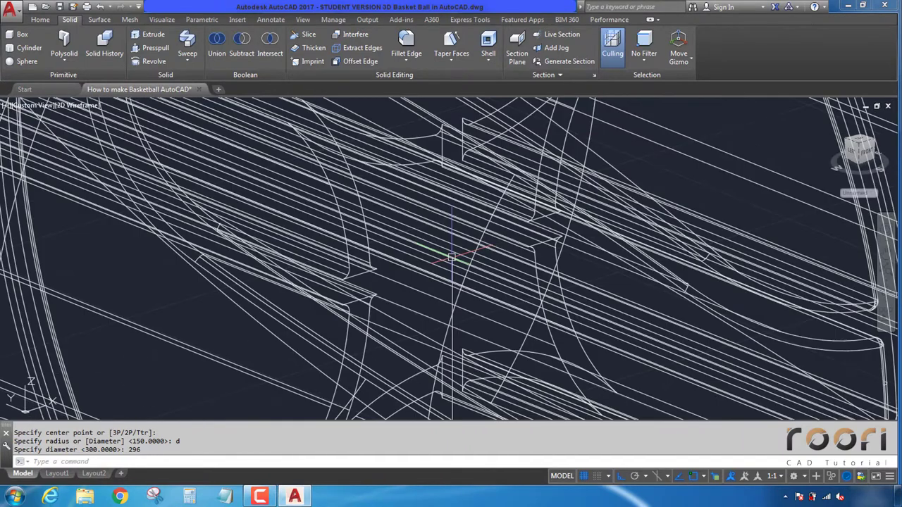
scroll(451, 255, down, 3)
scroll(451, 254, down, 2)
shift+middle_drag(451, 255, 438, 278)
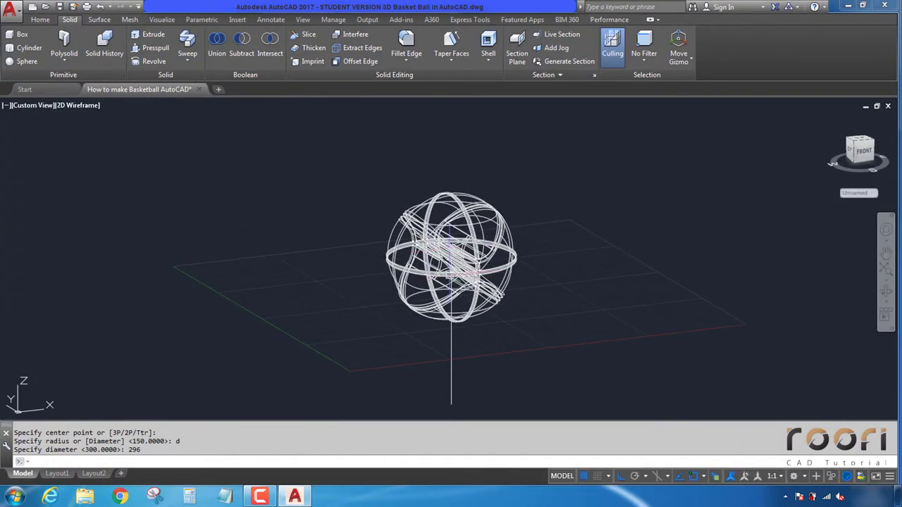
Step: Apply the Realistic visual style and orbit and zoom to inspect the seam grooves
click(40, 19)
click(525, 34)
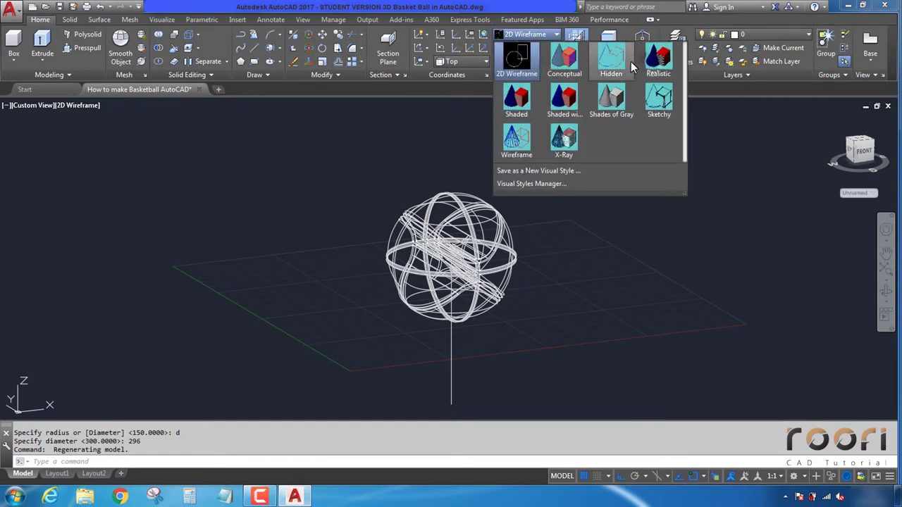
click(662, 60)
scroll(488, 225, up, 3)
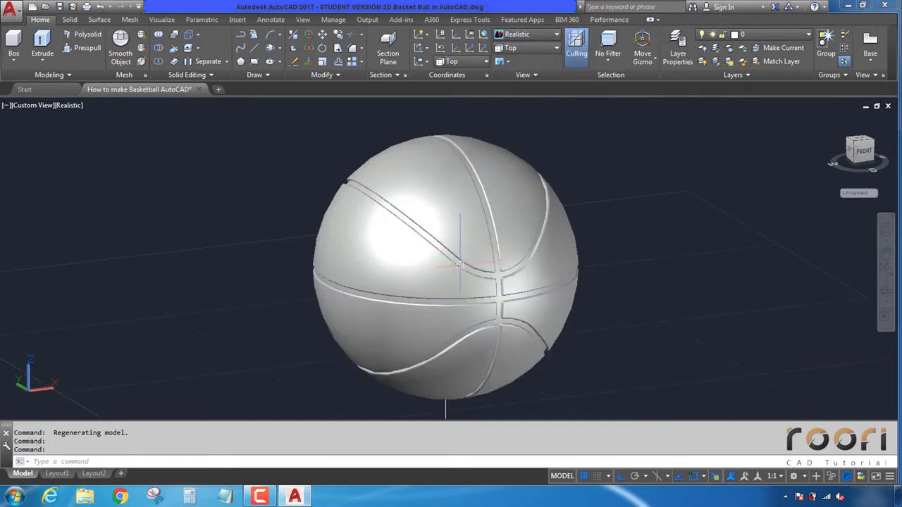
mouse_move(460, 265)
shift+middle_down()
mouse_move(509, 246)
mouse_move(419, 253)
mouse_move(396, 246)
mouse_move(498, 244)
mouse_move(519, 256)
mouse_move(473, 260)
mouse_move(556, 265)
shift+middle_up()
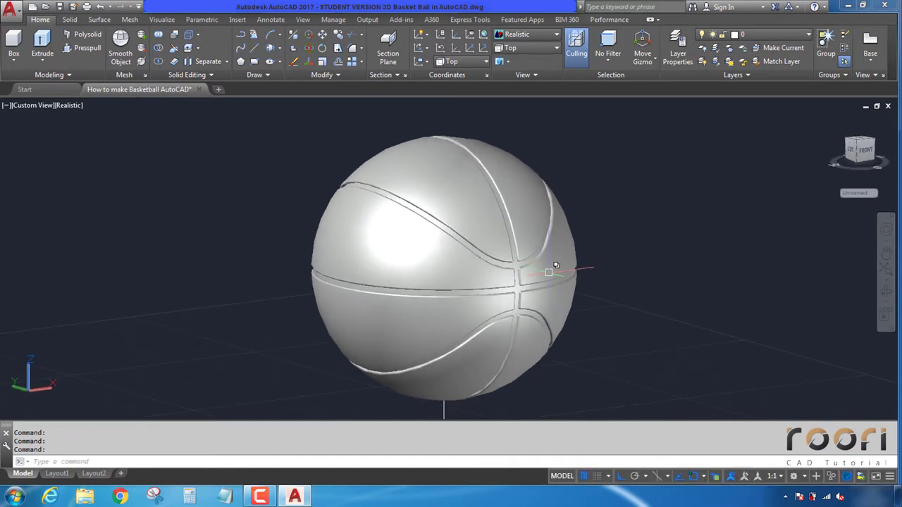
scroll(556, 265, up, 2)
scroll(554, 277, up, 2)
scroll(543, 261, up, 2)
scroll(554, 262, up, 2)
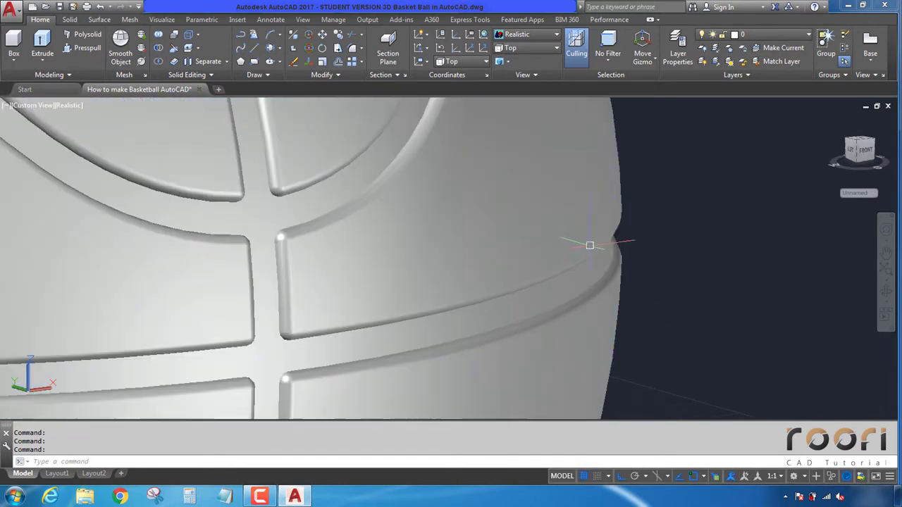
key(ctrl+z)
key(ctrl+z)
key(ctrl+z)
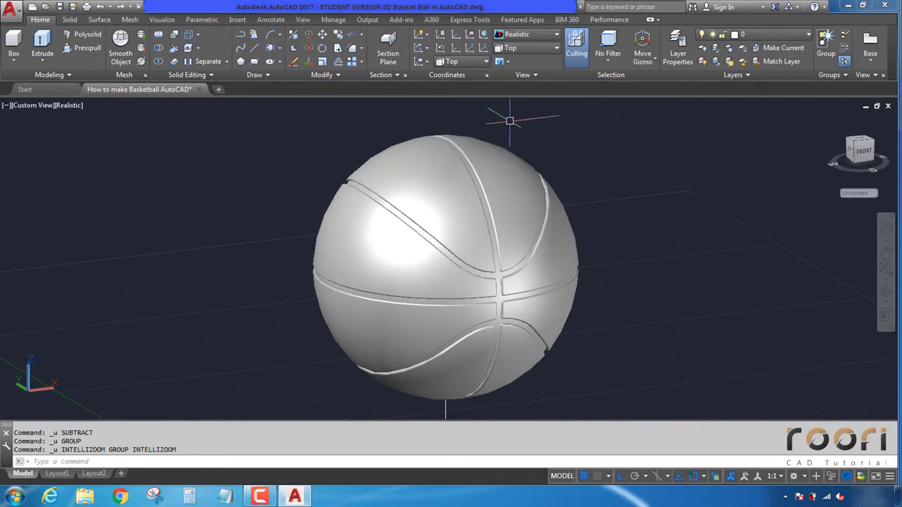
Step: Union the grooved ball and the inner sphere into a single solid
click(158, 36)
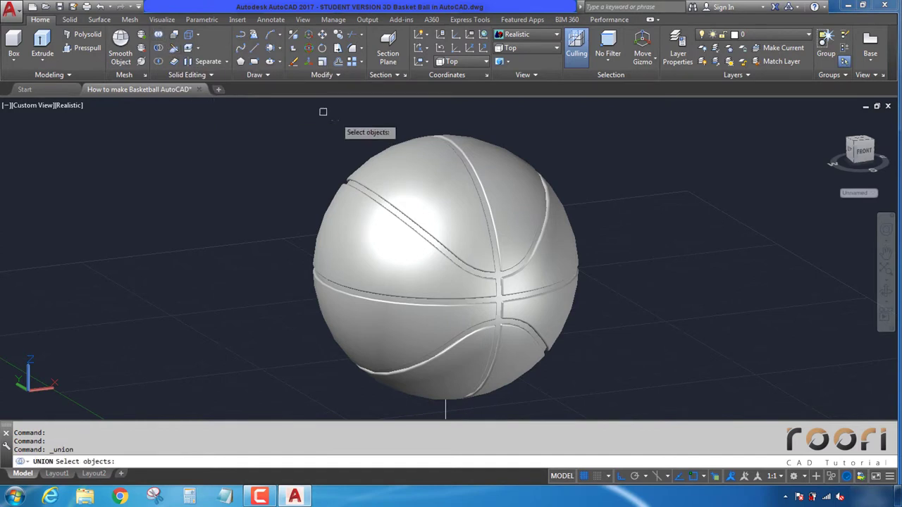
click(590, 192)
click(523, 177)
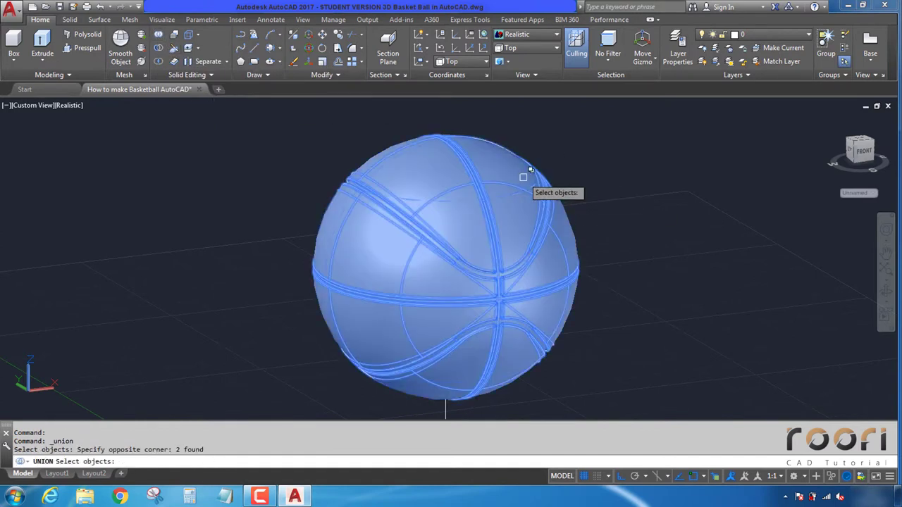
key(Return)
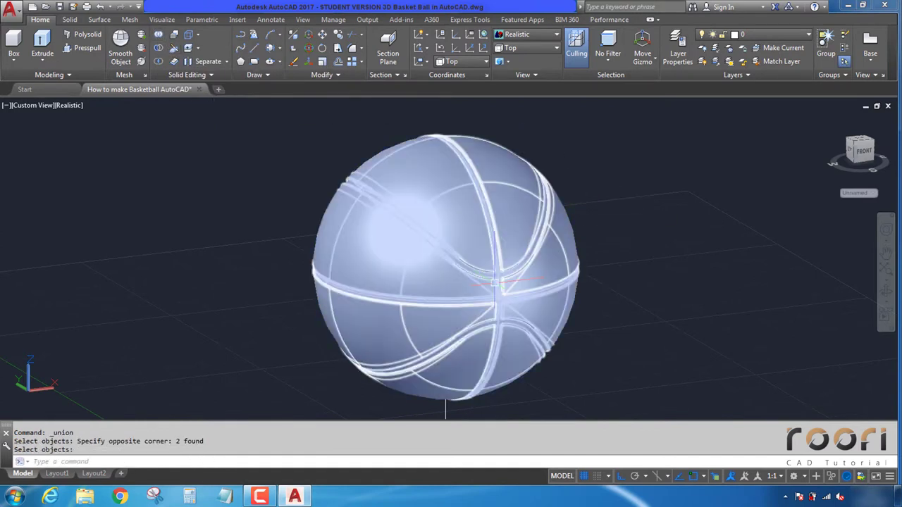
Step: Orbit the ball to bring the seams to the front, then set the visual style to 2D Wireframe
scroll(440, 233, up, 2)
mouse_move(440, 233)
shift+middle_down()
mouse_move(465, 250)
mouse_move(534, 259)
shift+middle_up()
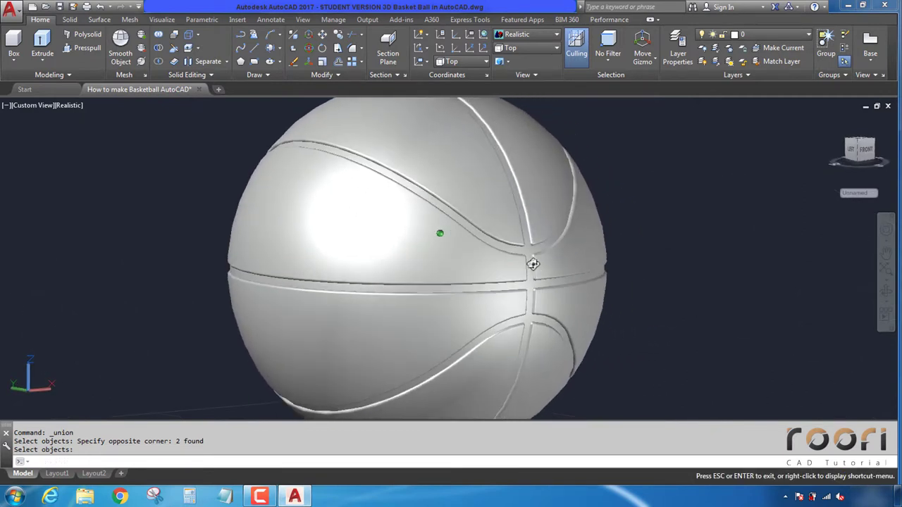
click(542, 254)
key(Escape)
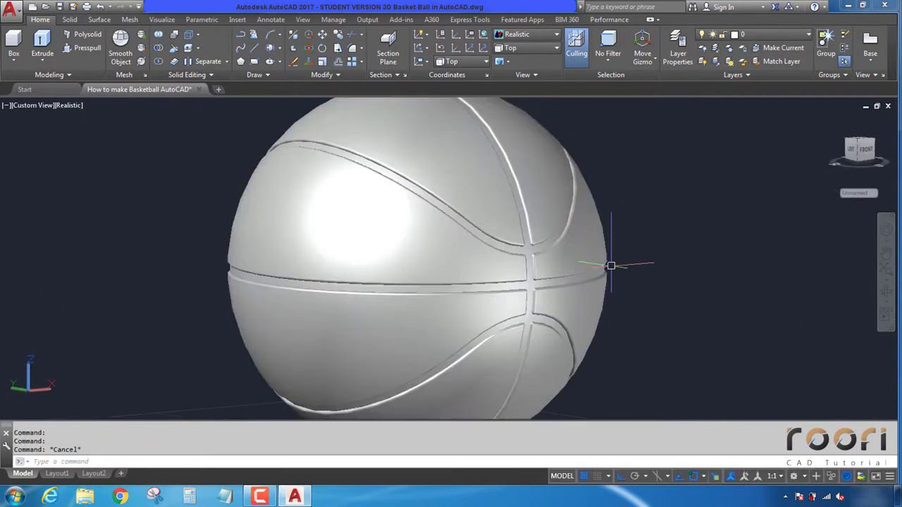
shift+middle_drag(508, 243, 496, 320)
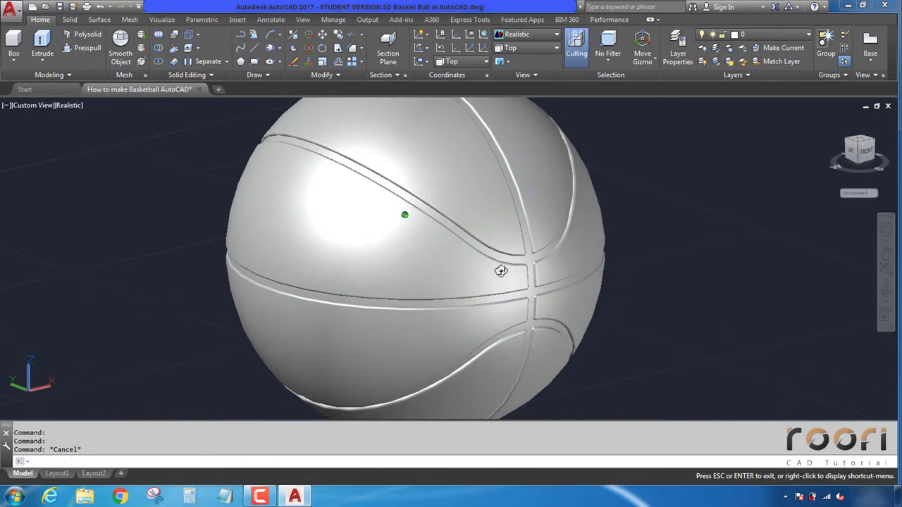
click(529, 34)
click(517, 57)
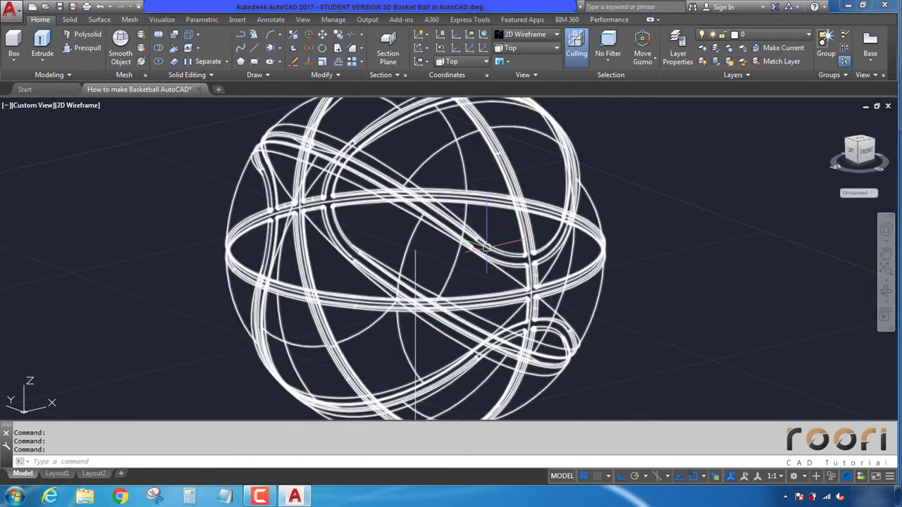
Step: Reorient the wireframe ball slightly and bring up Windows Calculator
shift+middle_drag(446, 238, 461, 241)
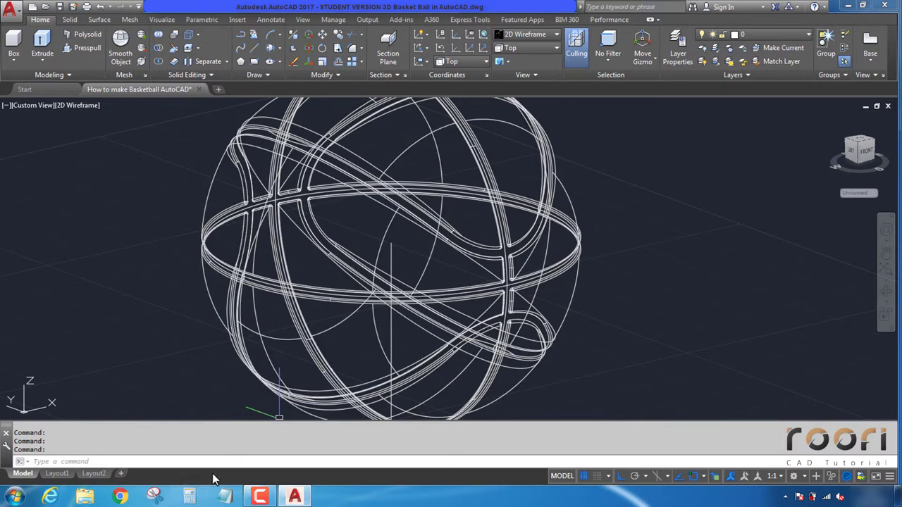
click(190, 496)
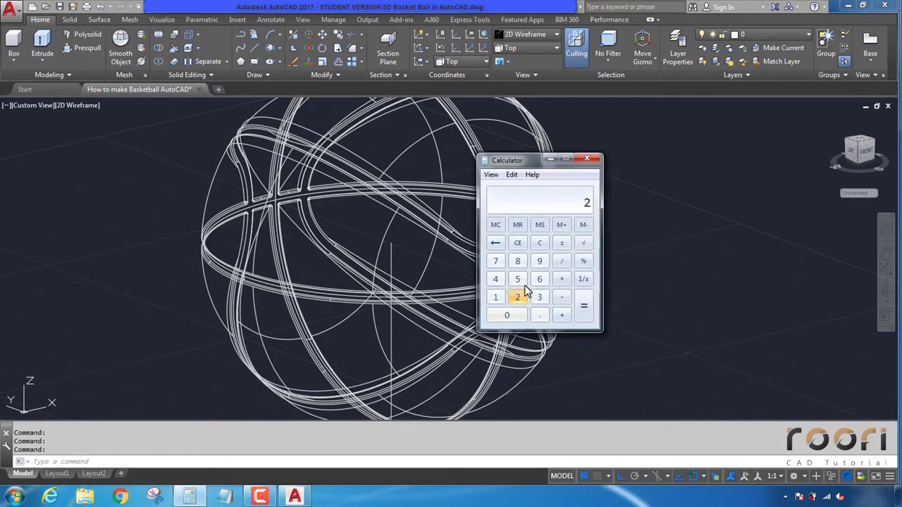
Step: Compute 296 − 4 = 292, then create a 292-diameter sphere centred inside the ball wireframe
click(583, 314)
click(587, 160)
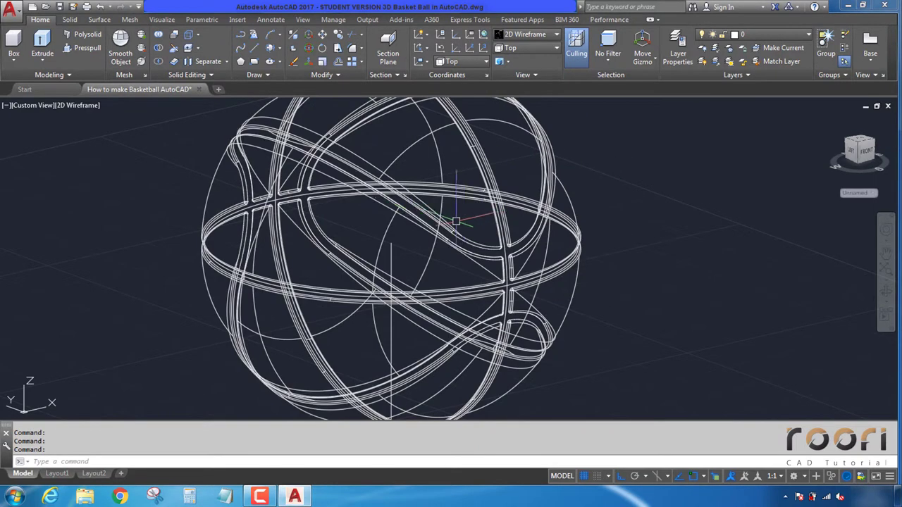
click(69, 20)
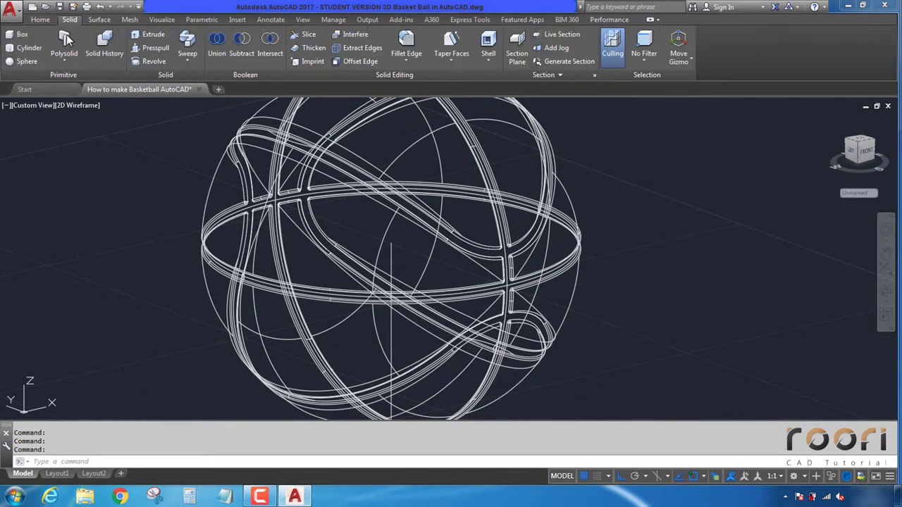
click(23, 61)
scroll(387, 245, up, 5)
scroll(405, 240, up, 3)
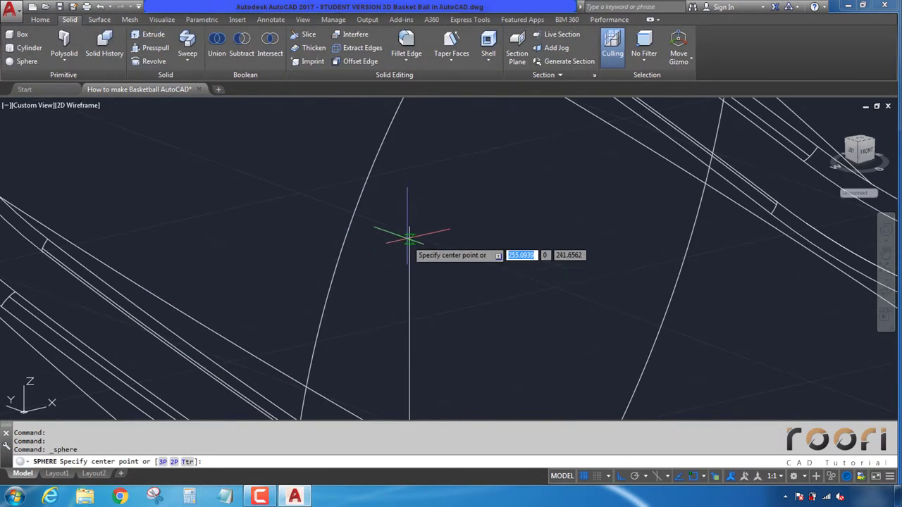
click(410, 226)
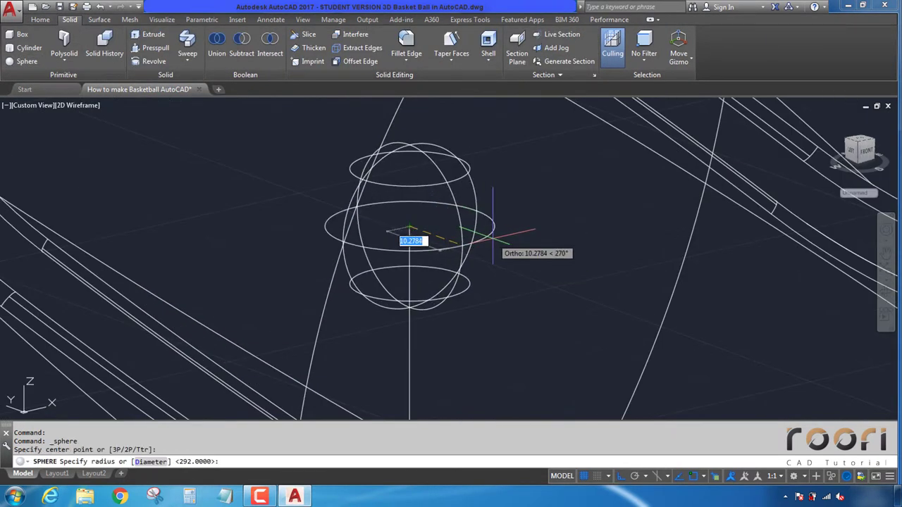
text(2)
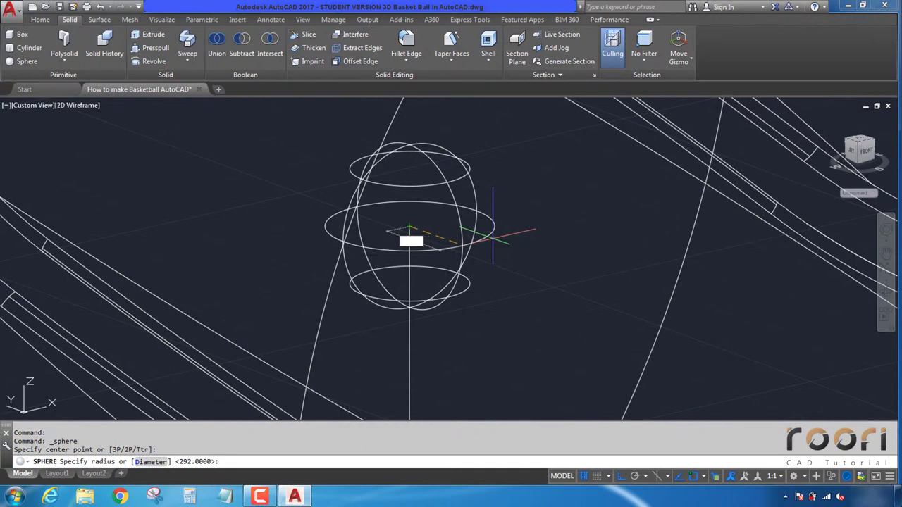
text(d)
key(Return)
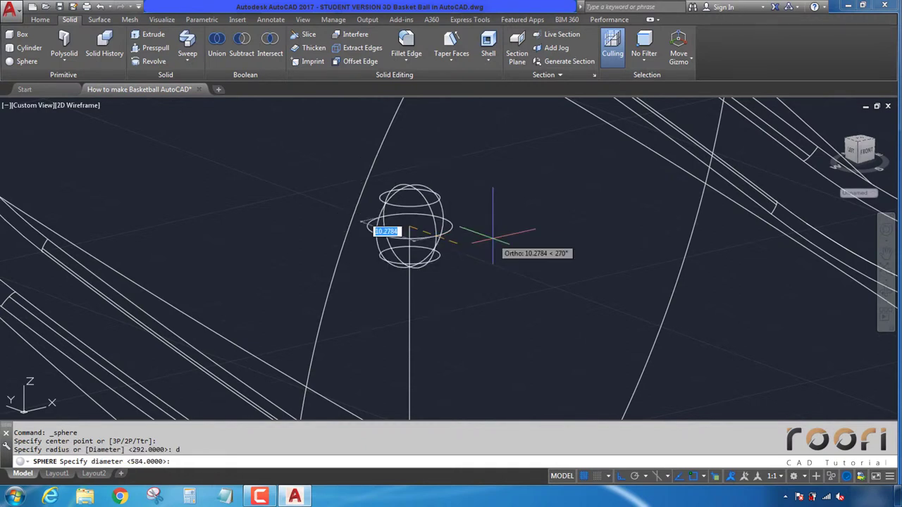
text(292)
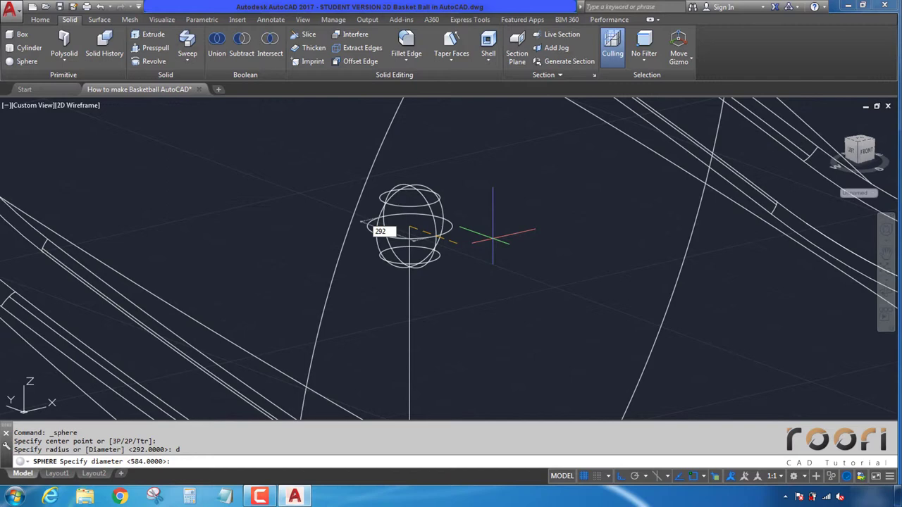
key(Return)
scroll(493, 239, down, 3)
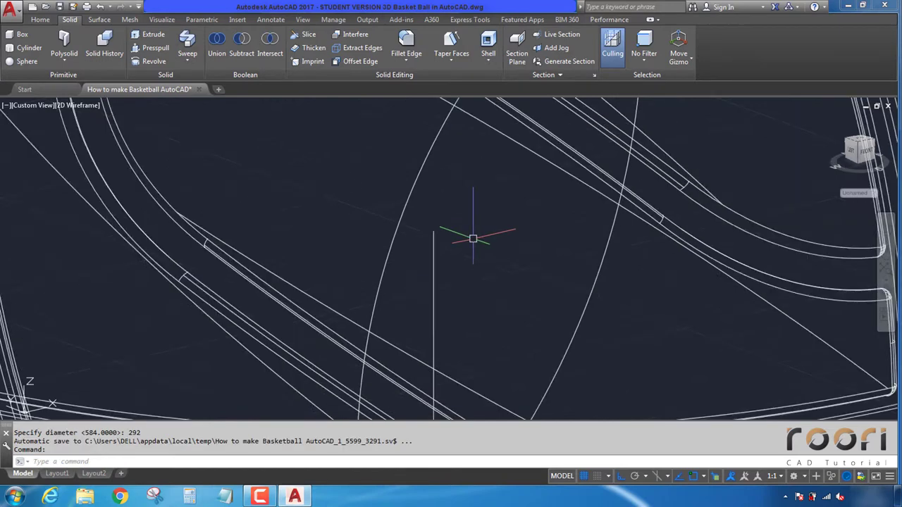
scroll(473, 235, down, 3)
scroll(473, 231, up, 4)
scroll(407, 253, down, 2)
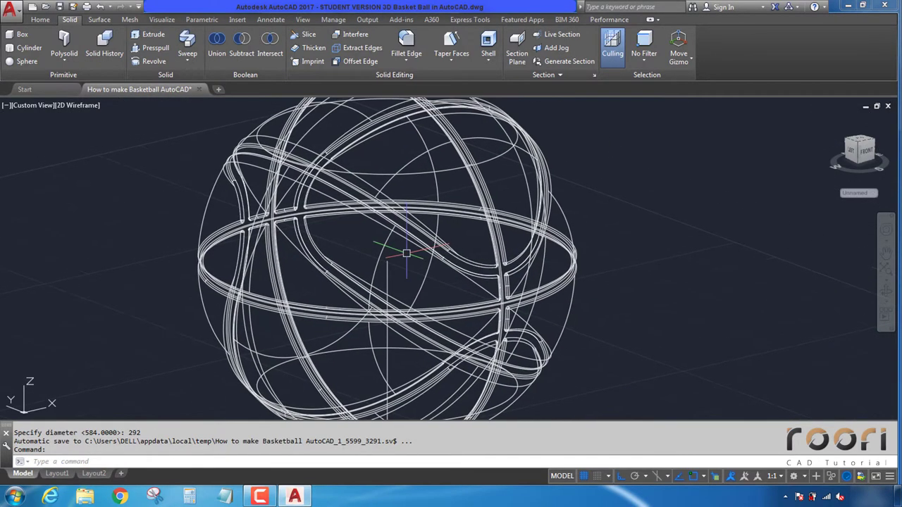
Step: Switch to the Front preset view and zoom in on the ball's rim
click(41, 19)
click(524, 48)
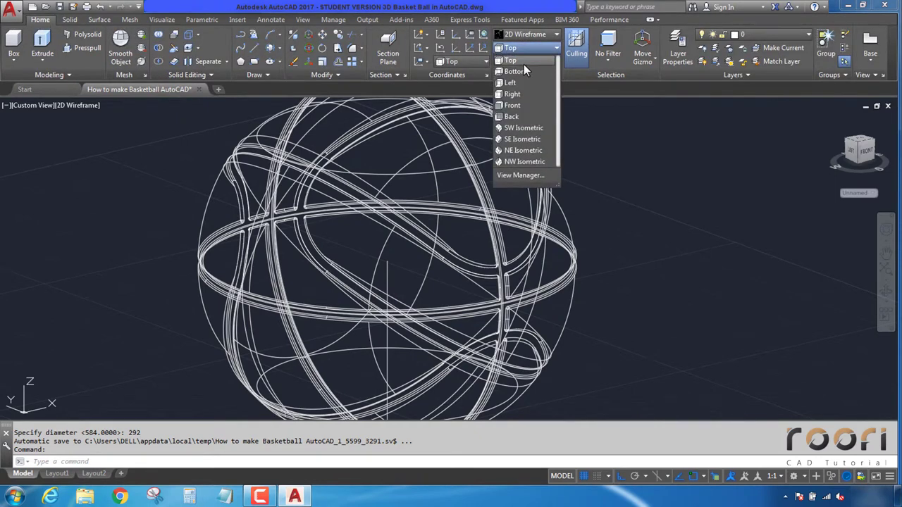
click(514, 105)
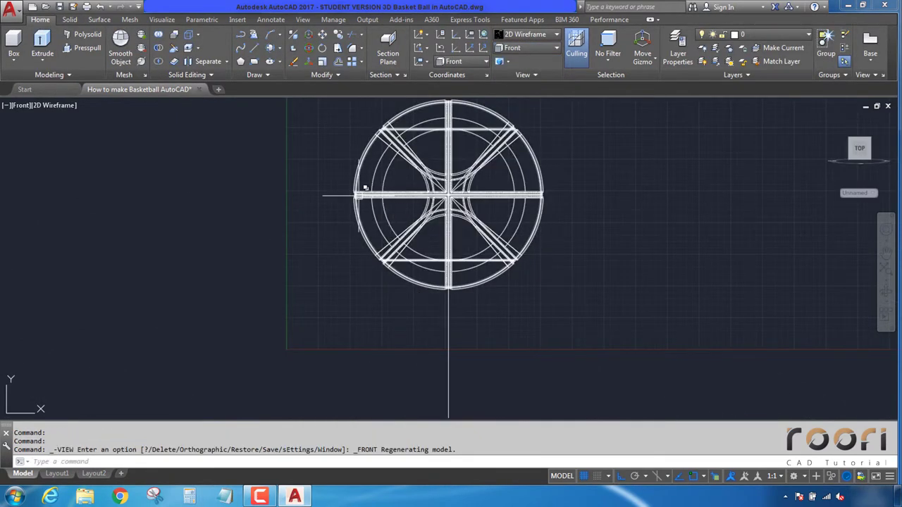
scroll(373, 190, up, 5)
scroll(394, 189, up, 2)
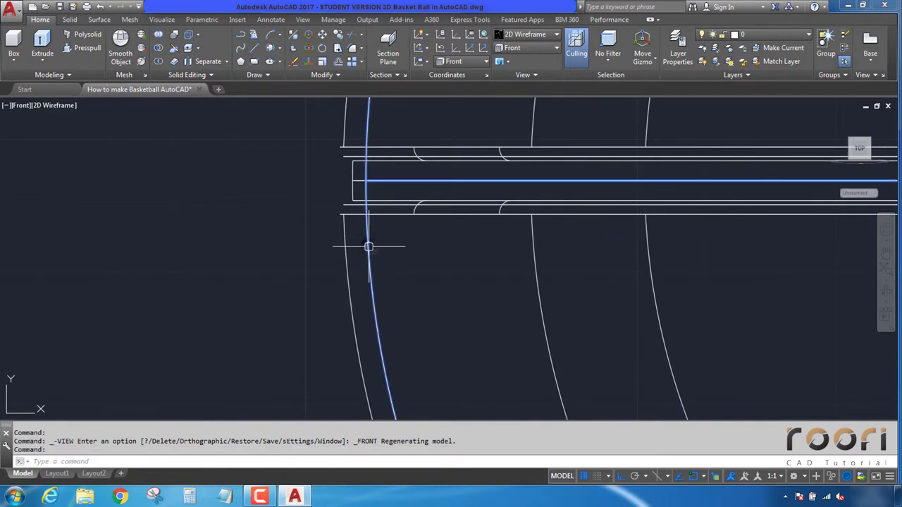
key(Escape)
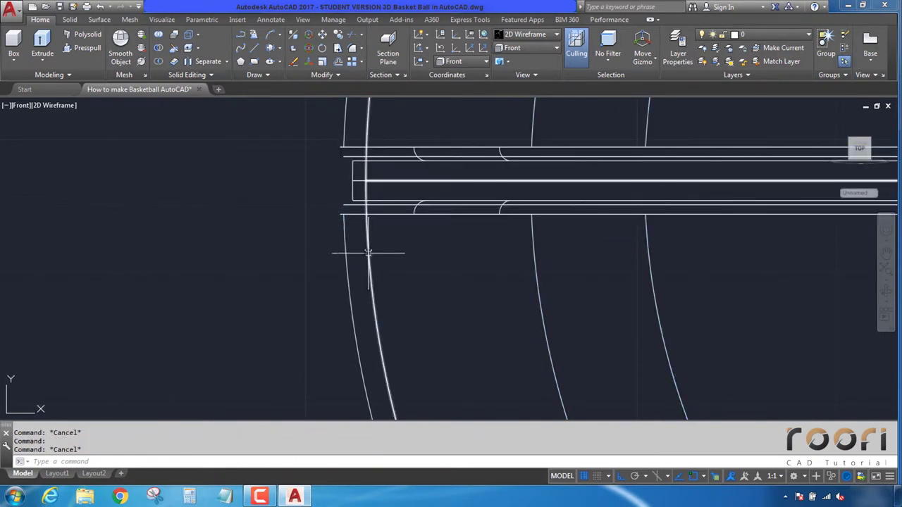
key(Escape)
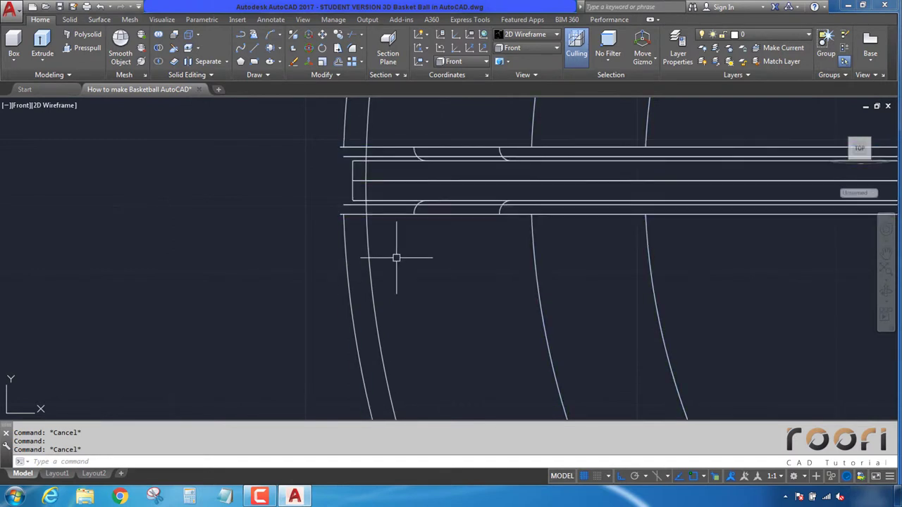
Step: Subtract the inner 292-diameter sphere from the ball's outer solid
click(160, 53)
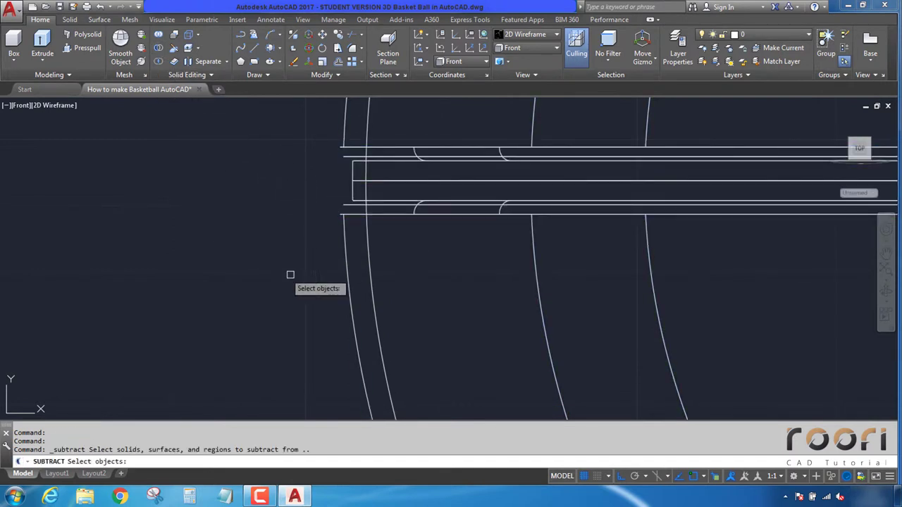
click(345, 270)
key(Return)
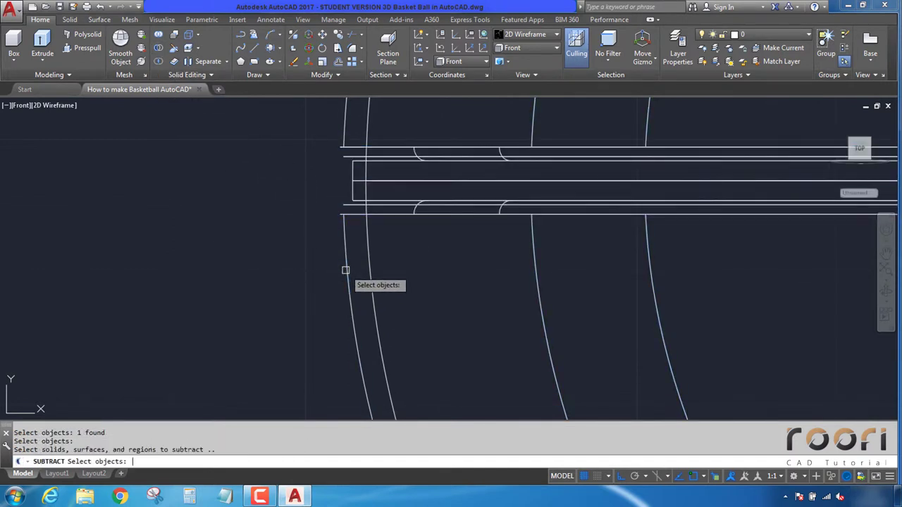
click(368, 270)
key(Return)
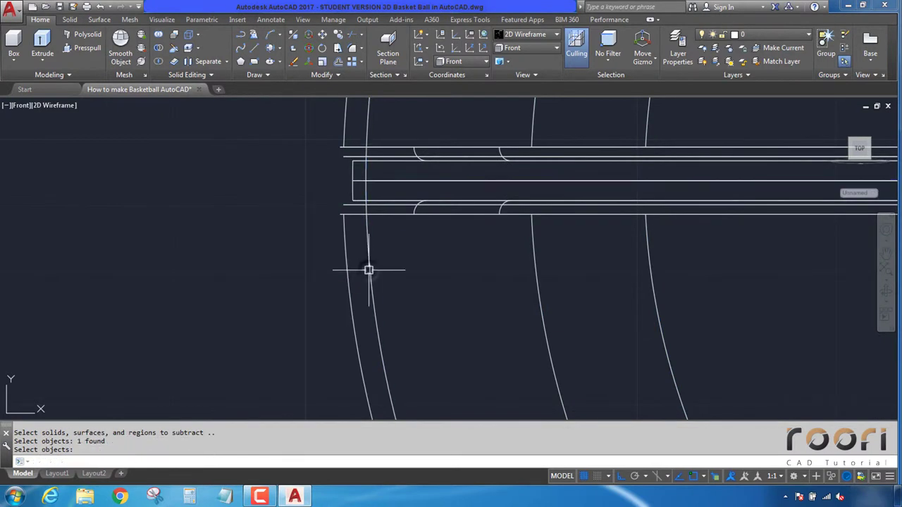
key(Return)
key(Escape)
scroll(439, 252, down, 5)
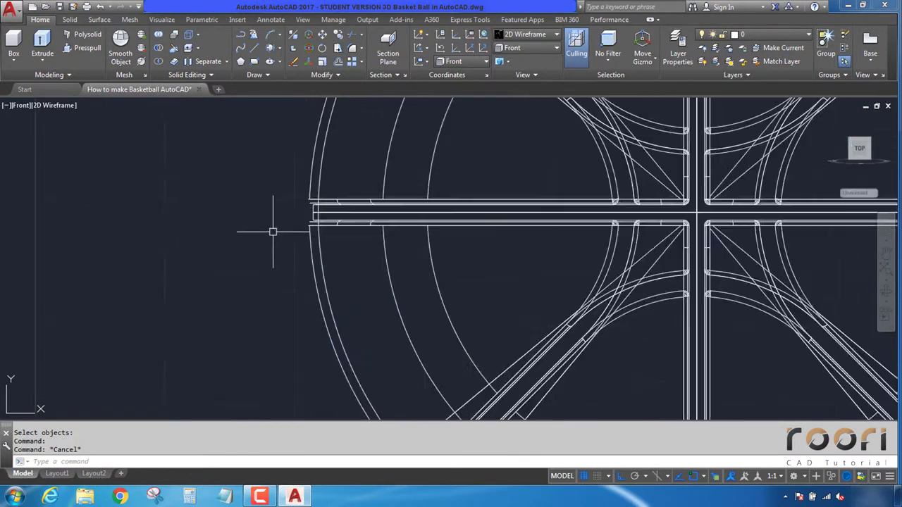
click(524, 42)
Step: Switch to Top view and copy the ball 500 units to the right
click(516, 60)
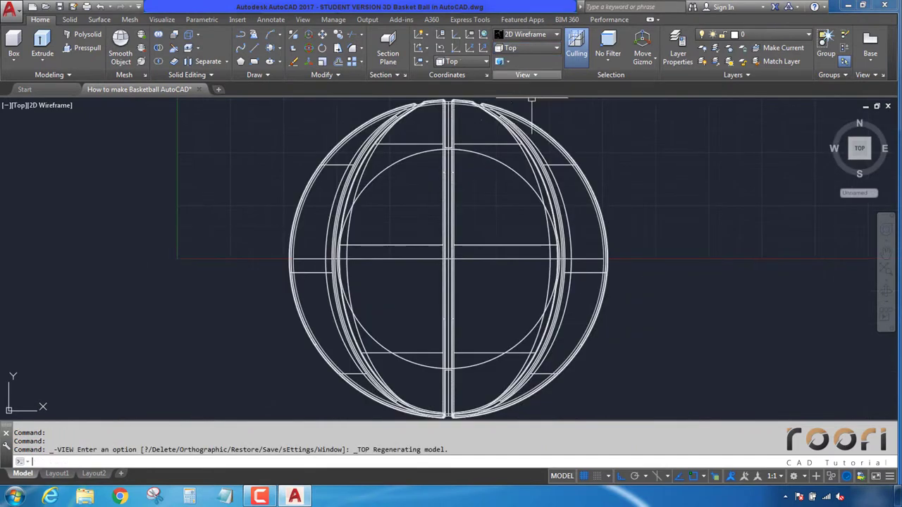
text(co)
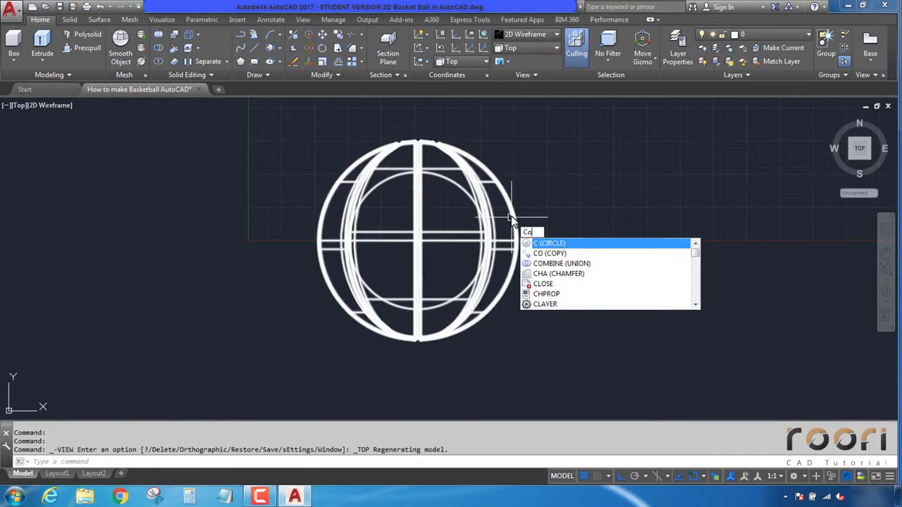
key(Return)
click(474, 178)
key(Return)
click(413, 121)
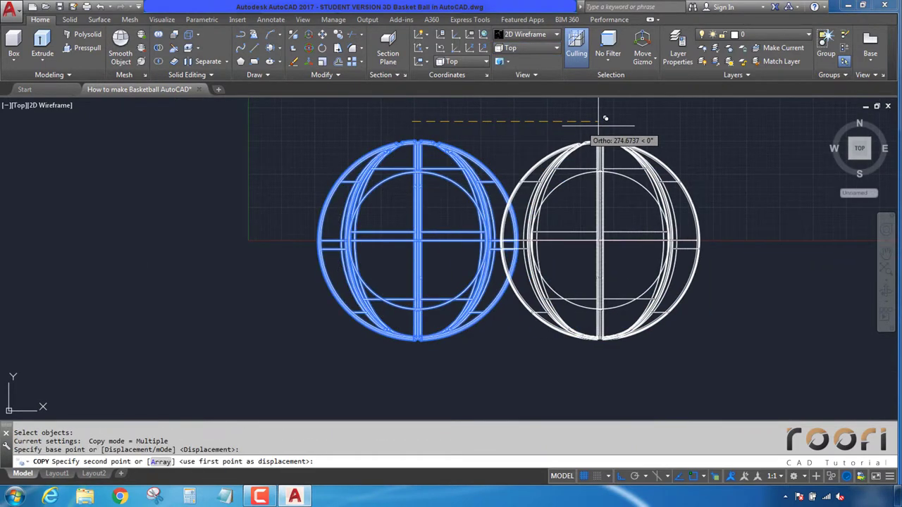
text(500)
key(Return)
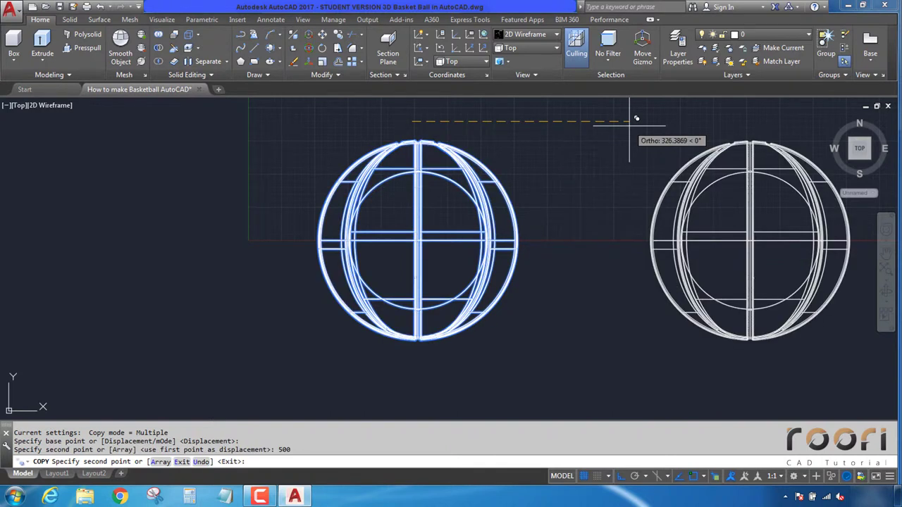
key(Return)
middle_drag(636, 181, 526, 190)
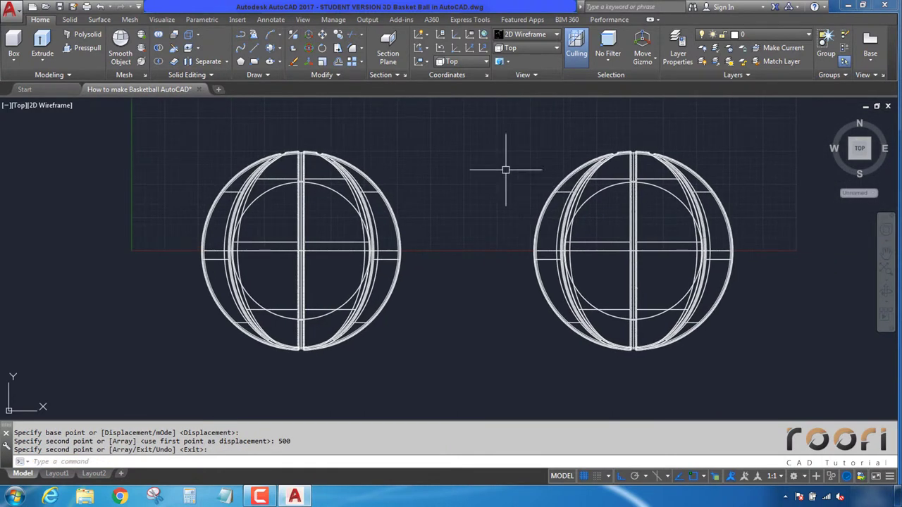
Step: Slice the copy through its centre, keeping both halves, and erase its lower half
click(172, 49)
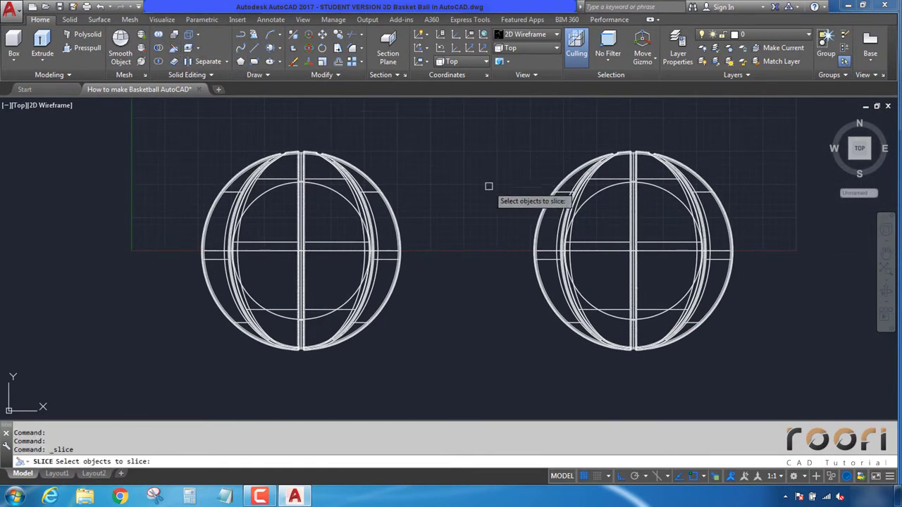
click(572, 238)
key(Return)
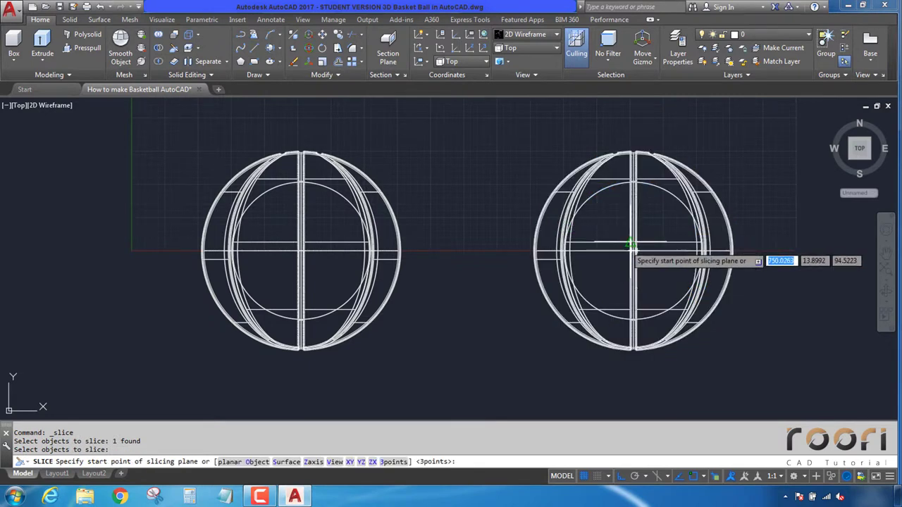
click(634, 250)
click(493, 252)
key(Return)
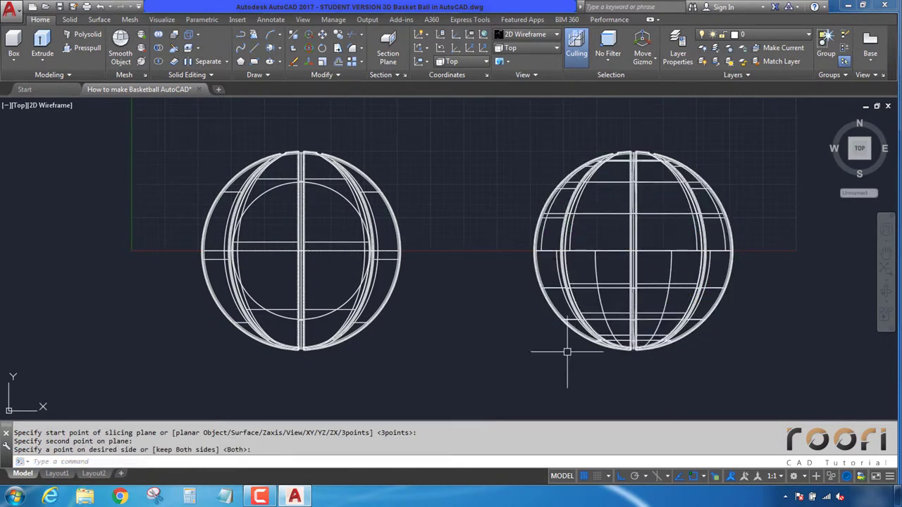
click(608, 362)
click(582, 329)
key(Delete)
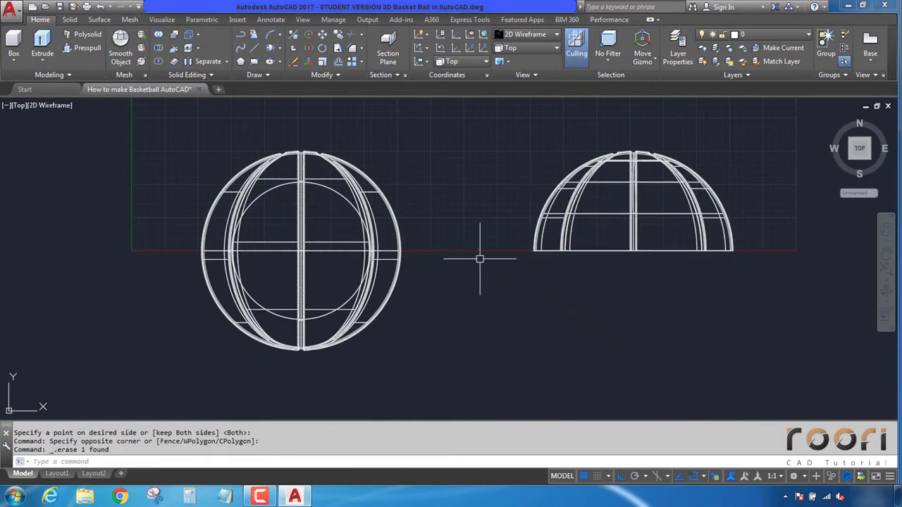
mouse_move(383, 301)
shift+middle_down()
mouse_move(377, 212)
mouse_move(437, 267)
shift+middle_up()
Step: Switch to the Realistic visual style and orbit and zoom to inspect both balls
click(541, 39)
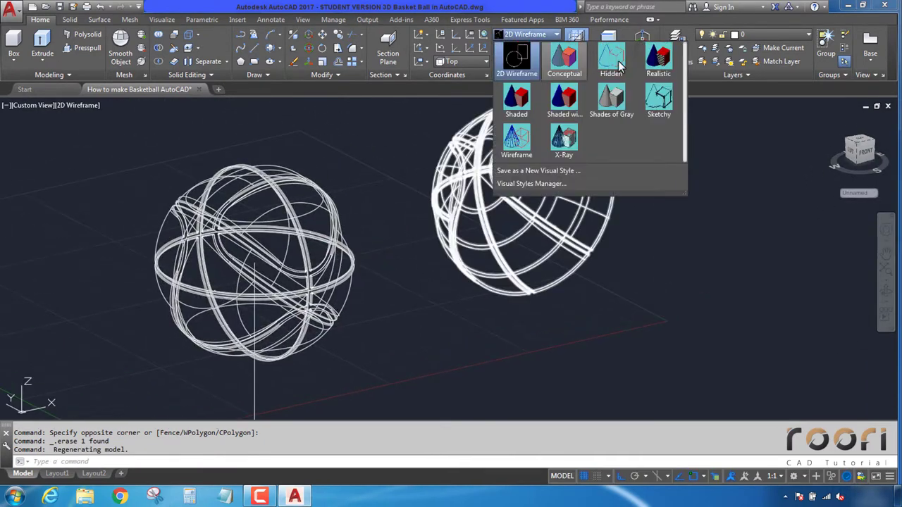
click(659, 58)
mouse_move(519, 221)
shift+middle_down()
mouse_move(472, 167)
mouse_move(544, 163)
shift+middle_up()
scroll(544, 162, up, 2)
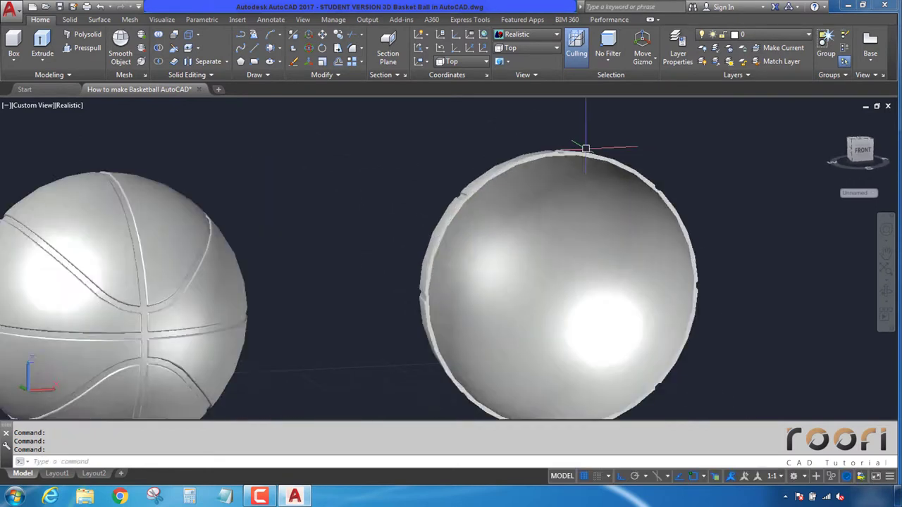
scroll(564, 149, up, 3)
scroll(543, 156, up, 3)
scroll(494, 162, up, 2)
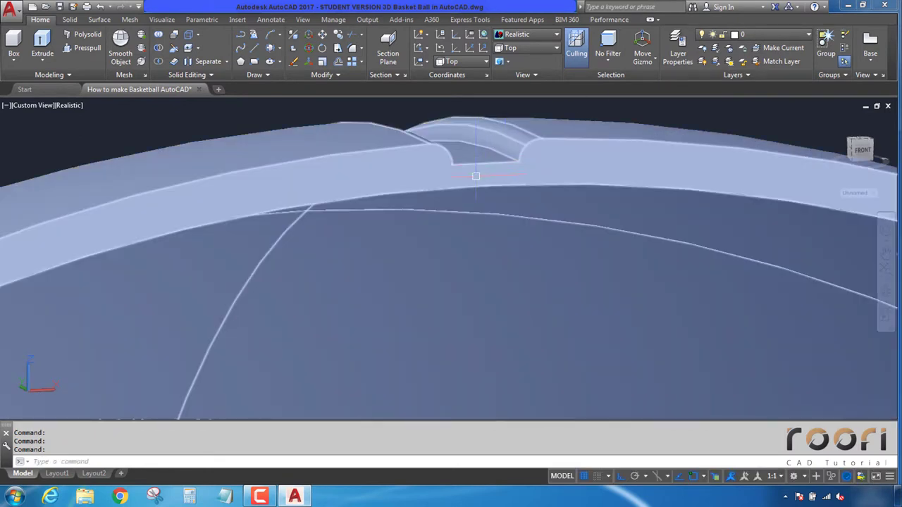
scroll(408, 143, down, 1)
scroll(536, 169, down, 3)
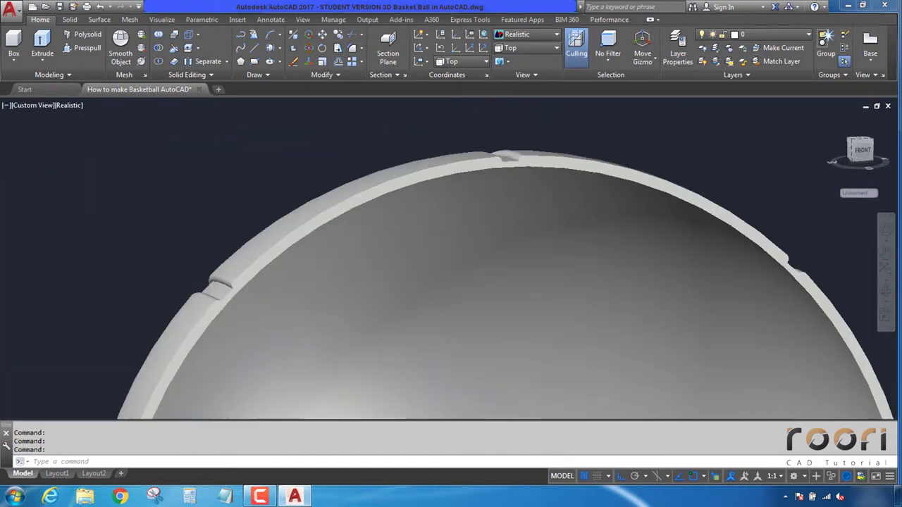
scroll(493, 191, down, 2)
scroll(464, 207, down, 2)
Step: Delete the sliced copy and the small stray object below the ball, then recentre the view
click(477, 202)
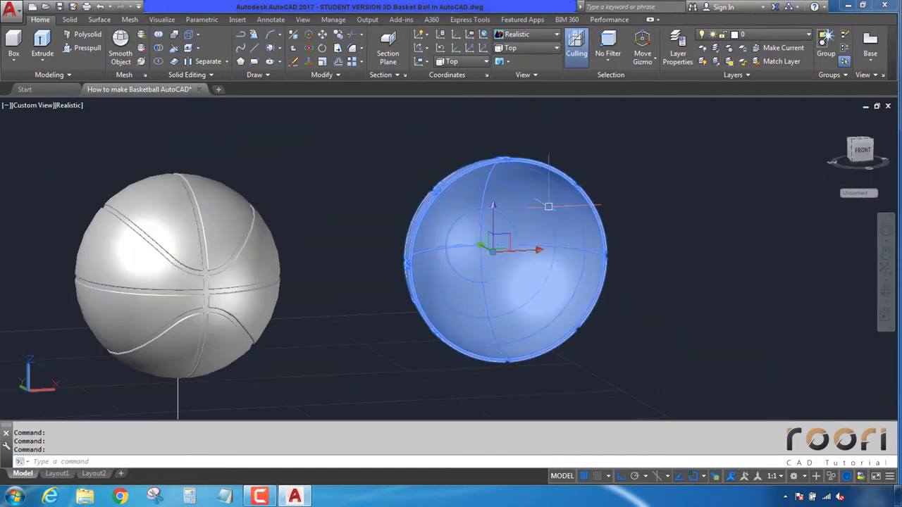
key(Delete)
middle_drag(364, 233, 526, 175)
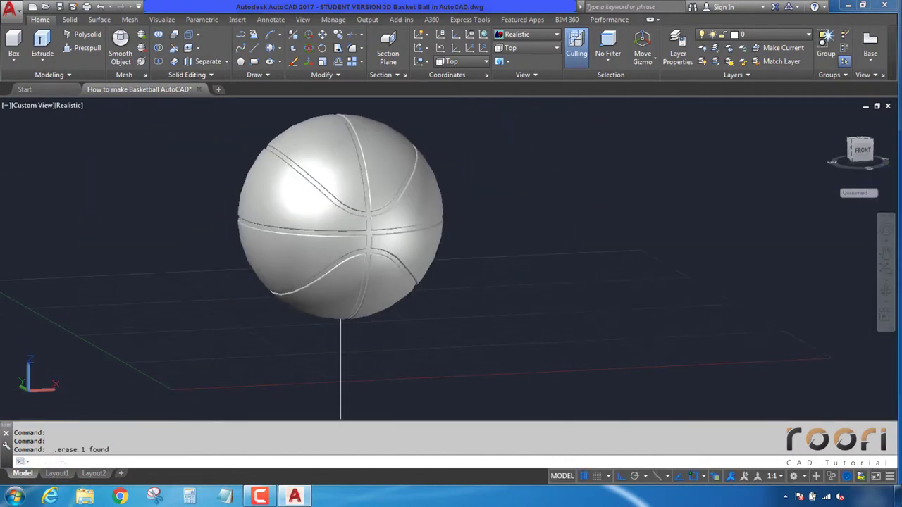
click(416, 378)
click(323, 374)
key(Delete)
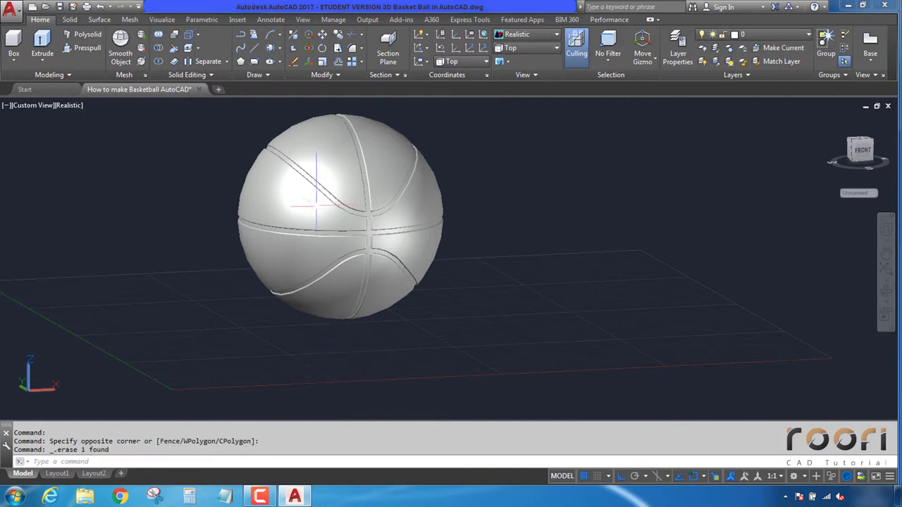
middle_drag(316, 206, 393, 252)
mouse_move(423, 212)
shift+middle_down()
mouse_move(665, 218)
mouse_move(465, 250)
mouse_move(458, 229)
mouse_move(441, 221)
shift+middle_up()
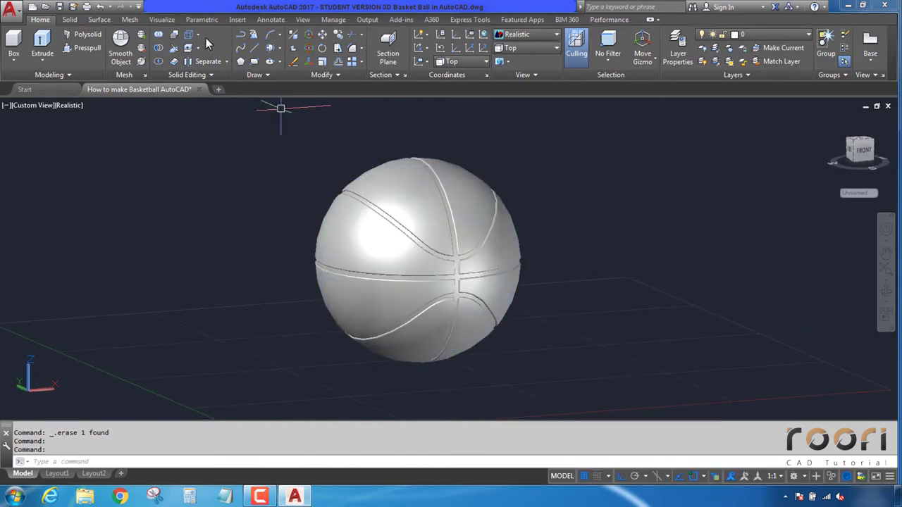
Step: Open the Materials Browser and add the Bandage library material to the document
click(162, 20)
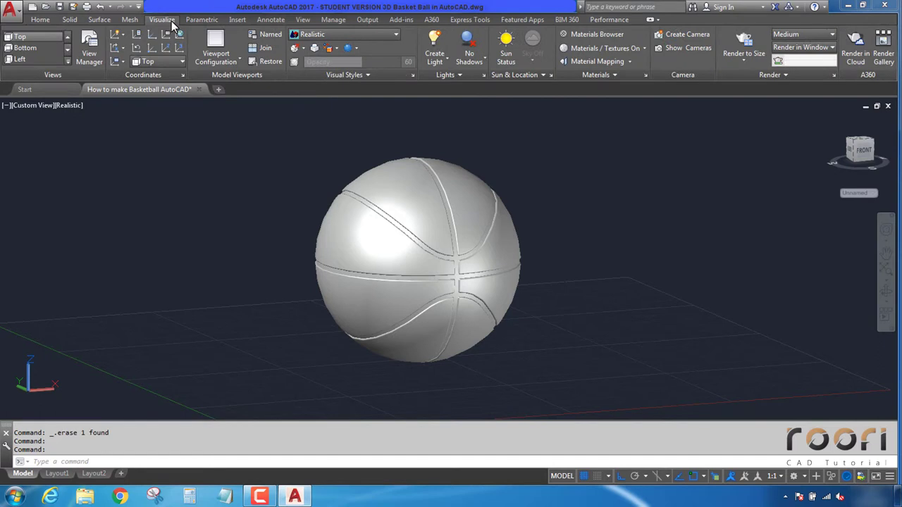
click(596, 36)
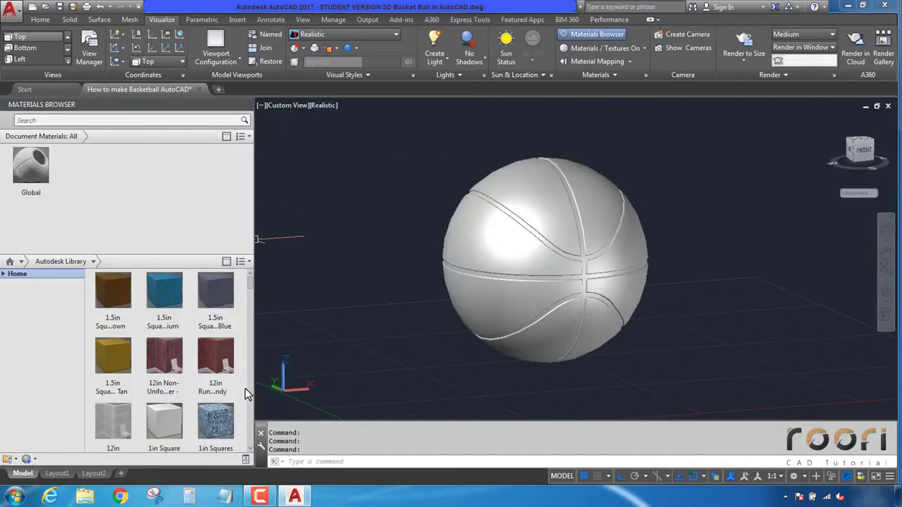
scroll(244, 388, down, 1)
scroll(248, 453, down, 5)
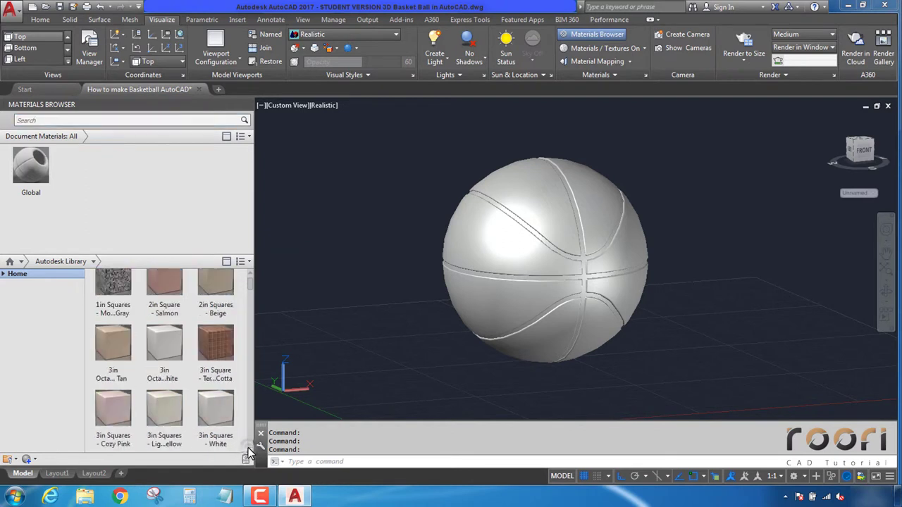
scroll(248, 453, down, 3)
scroll(248, 453, down, 5)
scroll(248, 454, down, 5)
scroll(248, 453, down, 4)
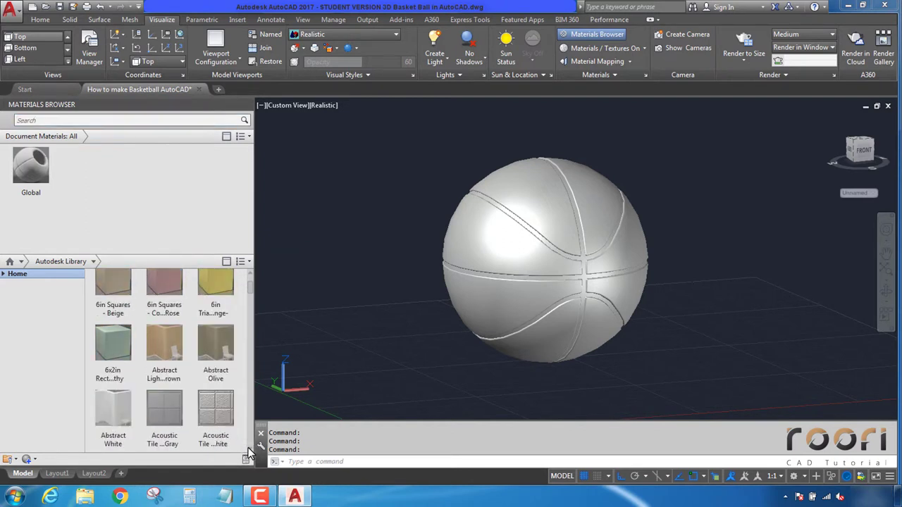
scroll(248, 453, down, 2)
scroll(248, 453, down, 3)
scroll(248, 453, down, 4)
scroll(248, 453, down, 4)
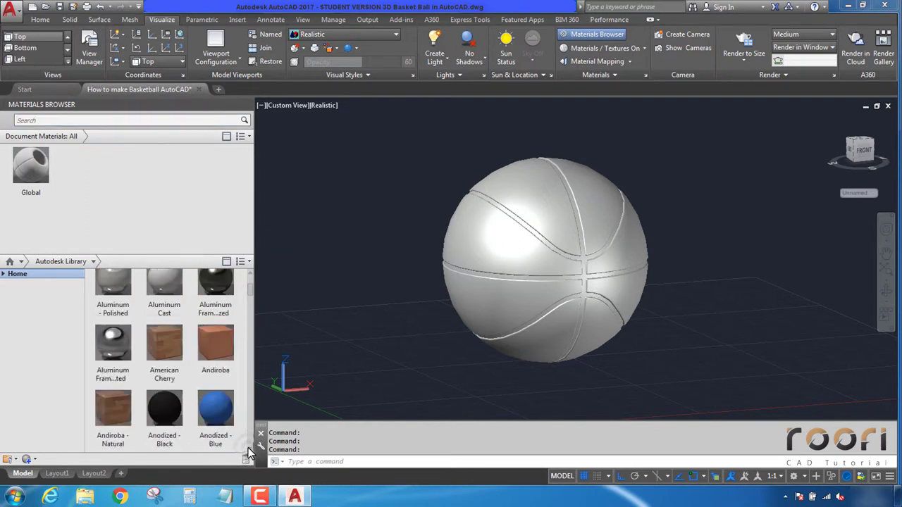
scroll(248, 454, down, 3)
scroll(248, 453, down, 3)
scroll(249, 453, down, 4)
scroll(248, 453, down, 3)
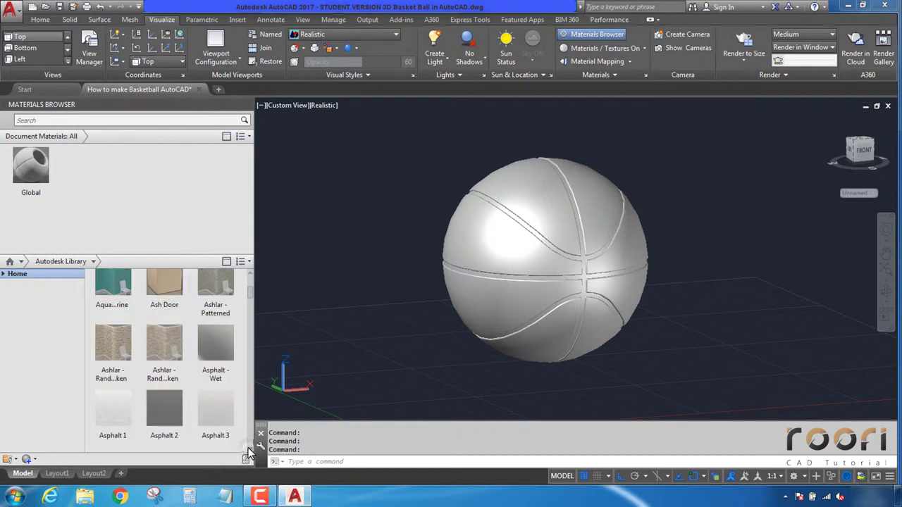
scroll(248, 453, down, 3)
scroll(248, 453, down, 4)
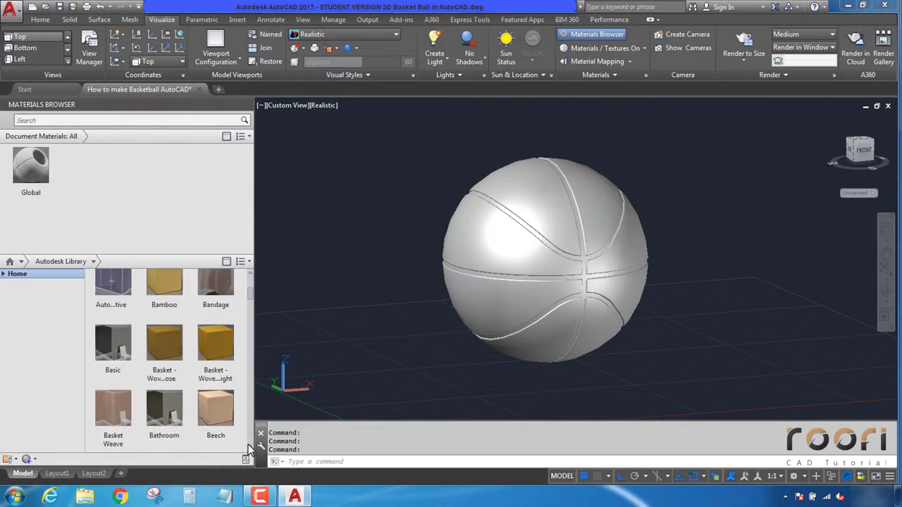
scroll(210, 321, up, 1)
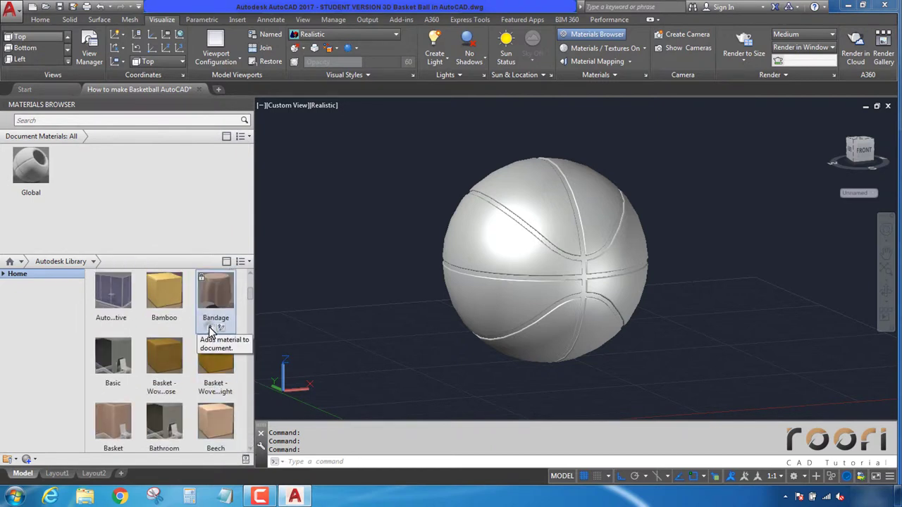
click(209, 328)
Step: Add the Black Cast library material to the document as well
scroll(239, 433, down, 1)
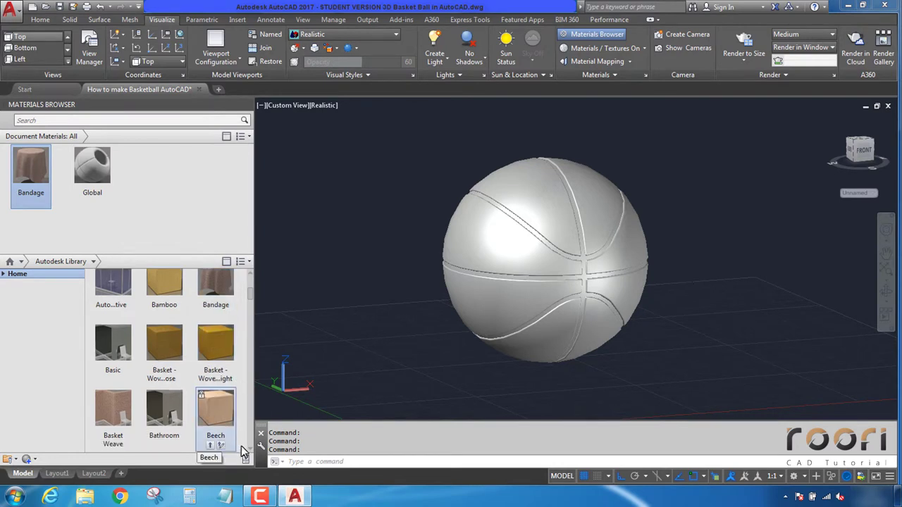
scroll(245, 451, down, 3)
scroll(247, 450, down, 3)
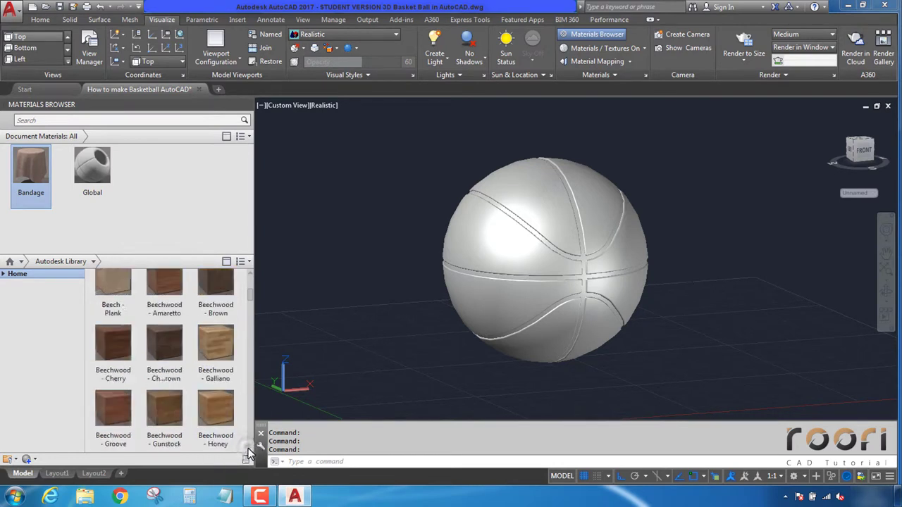
scroll(248, 448, down, 3)
scroll(248, 448, down, 3)
scroll(248, 448, down, 2)
scroll(248, 448, down, 2)
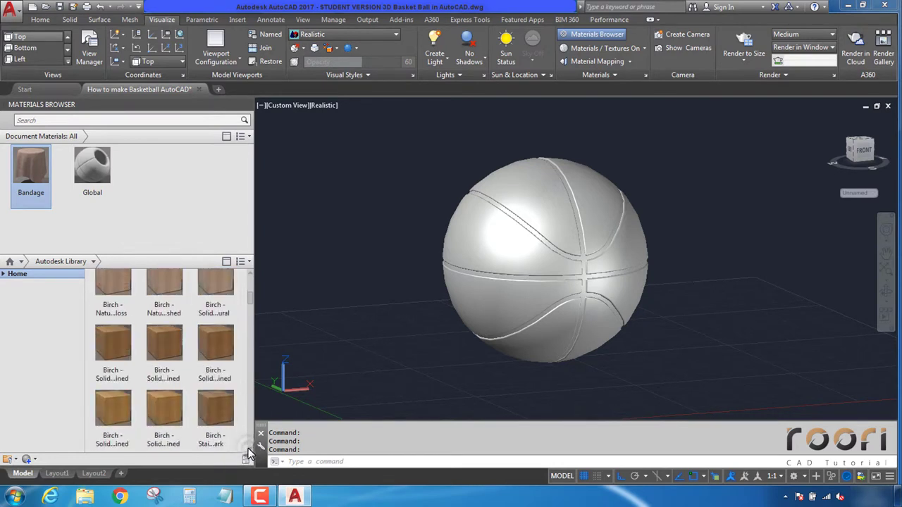
scroll(248, 448, down, 2)
scroll(248, 448, down, 2)
scroll(248, 449, down, 2)
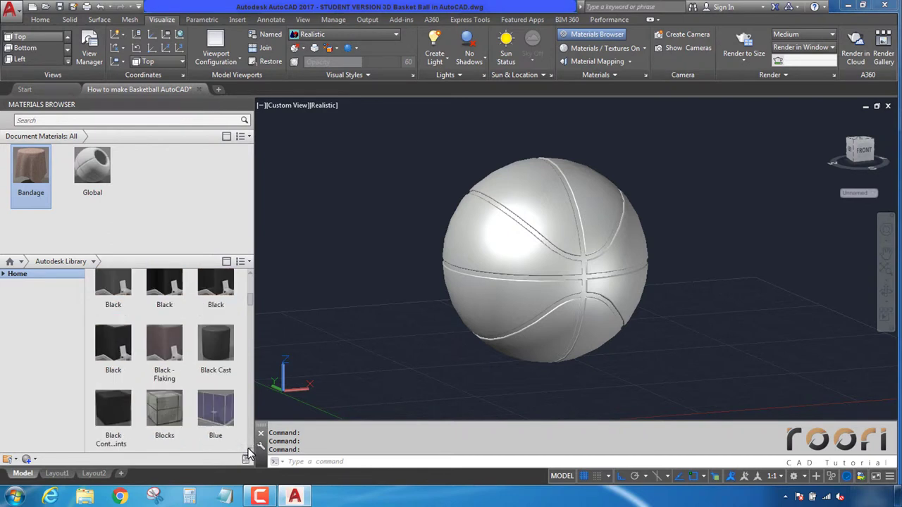
click(210, 380)
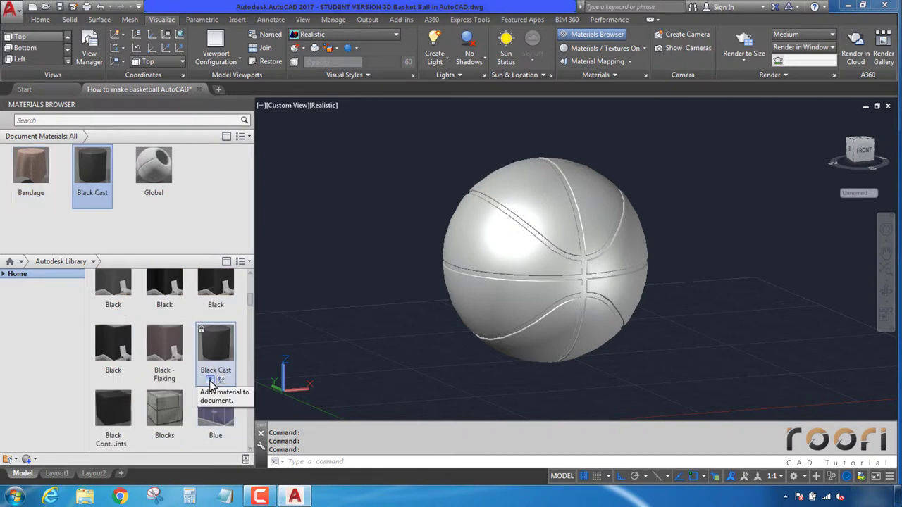
click(186, 229)
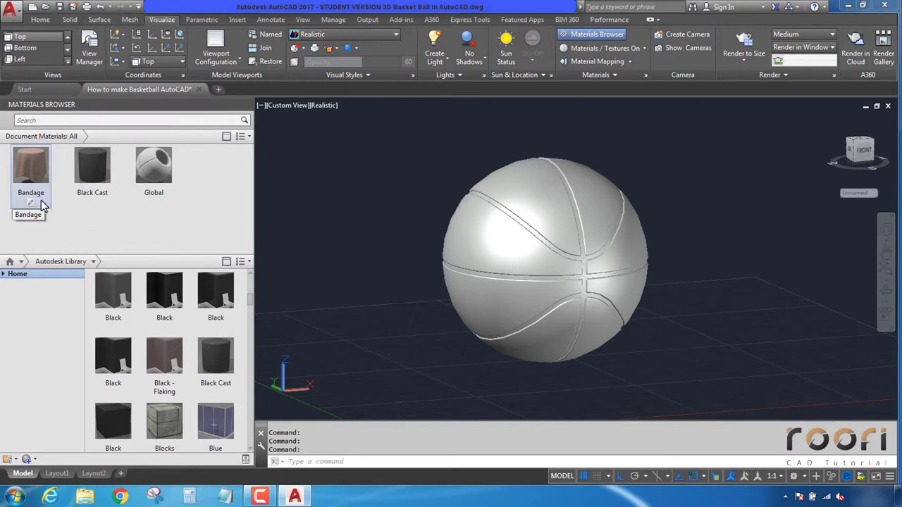
Step: Set the Bandage material's image to Basketball Material.jpg and close the Materials Editor
click(30, 203)
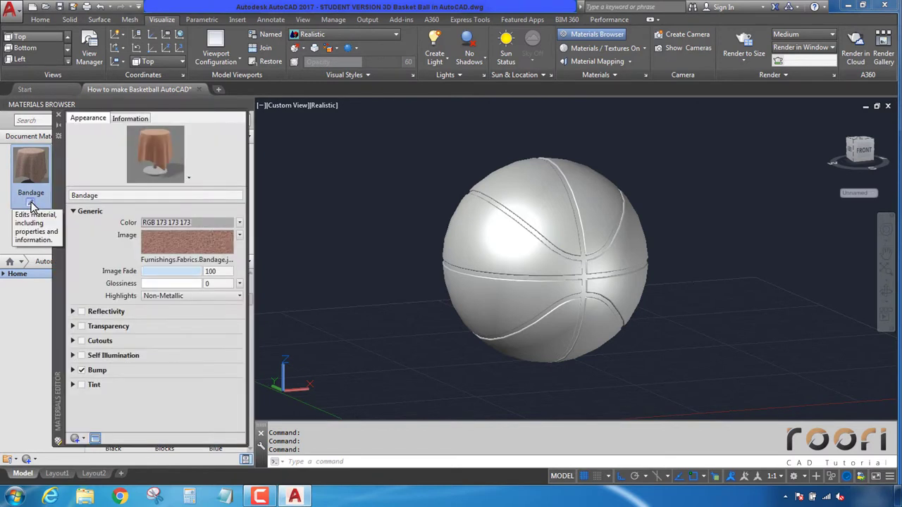
click(166, 260)
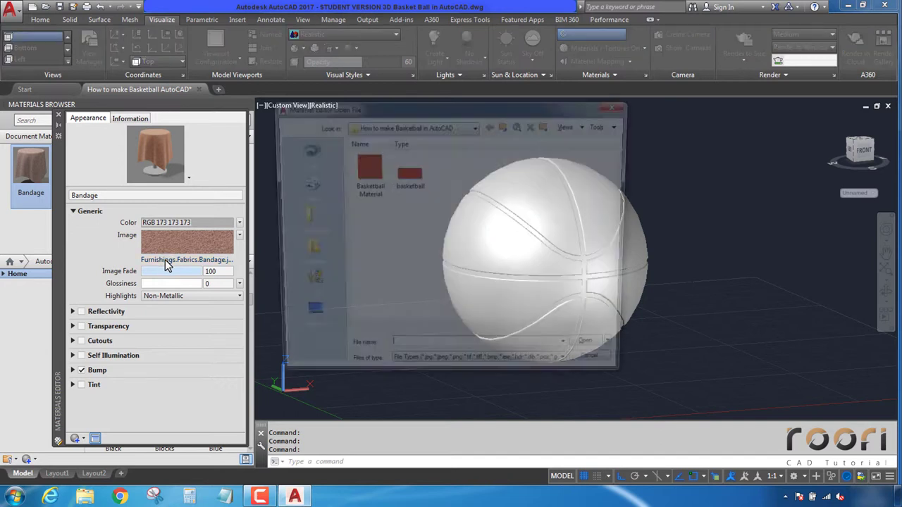
click(367, 196)
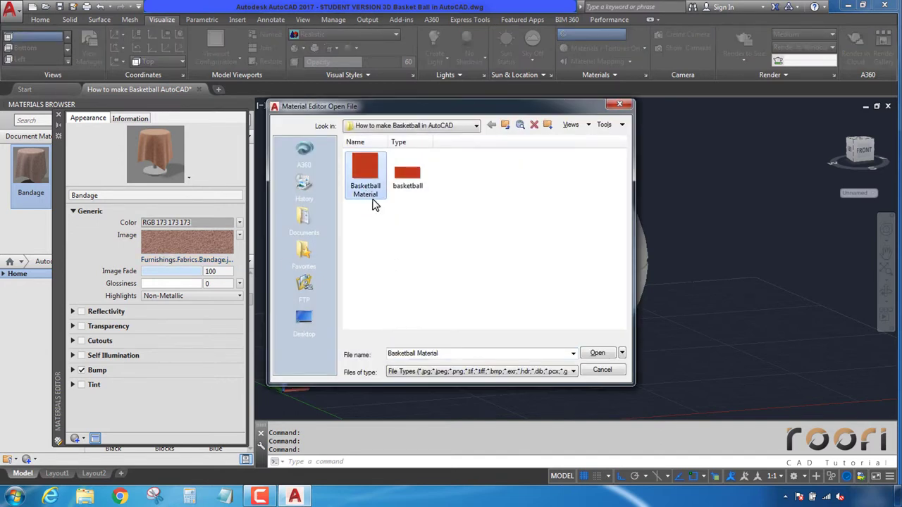
click(597, 353)
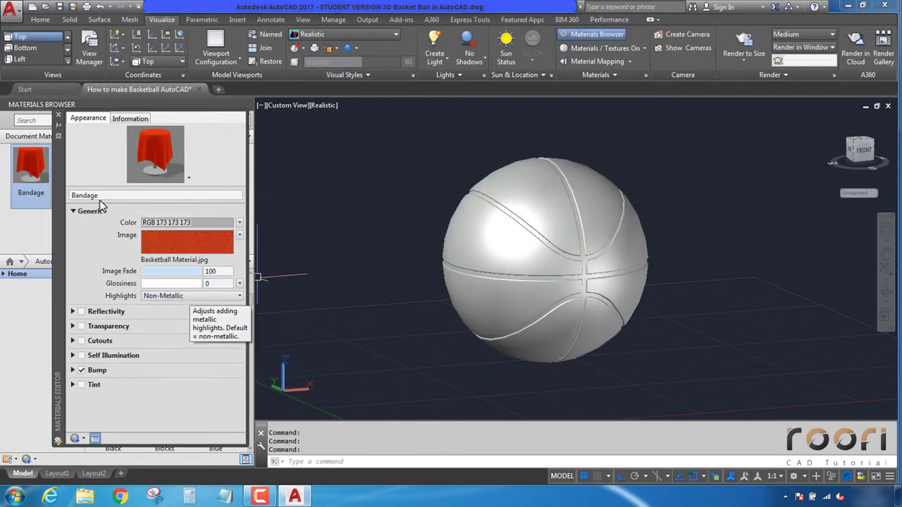
click(59, 116)
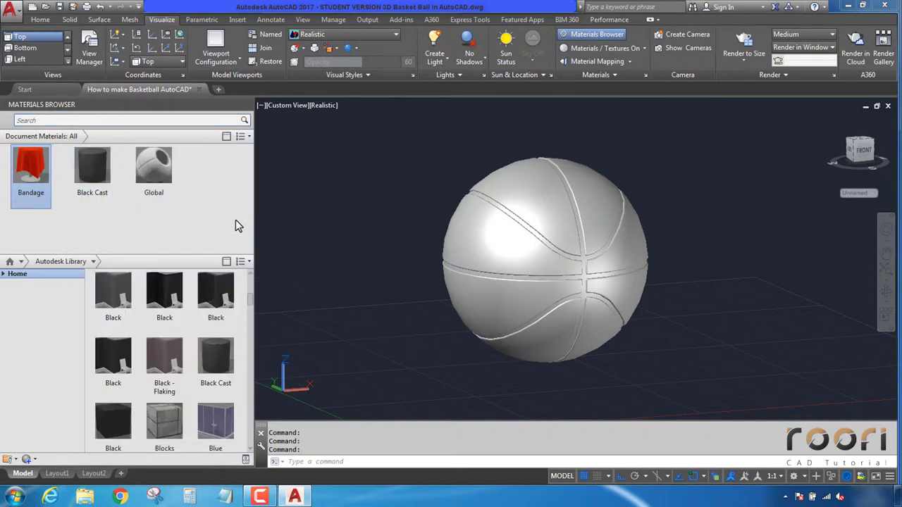
Step: Window-select the basketball and set its material to Bandage in Properties
click(296, 215)
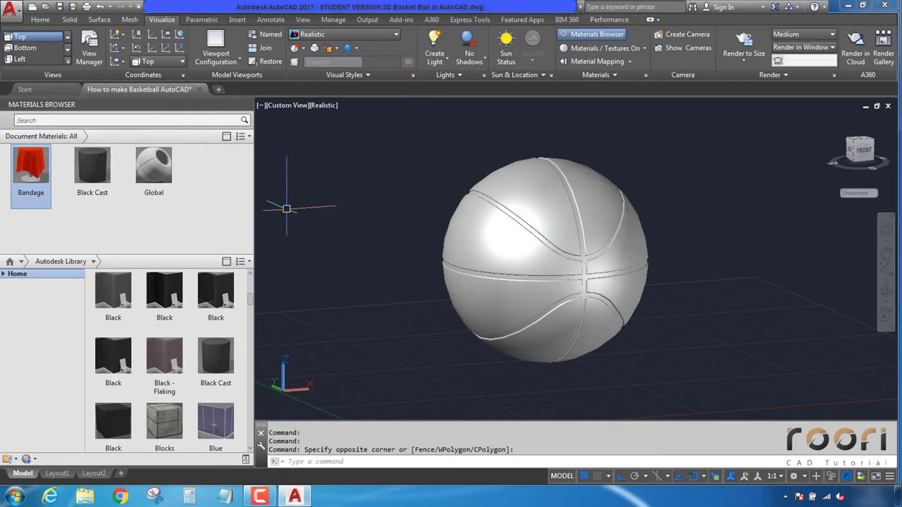
click(548, 195)
right_click(548, 199)
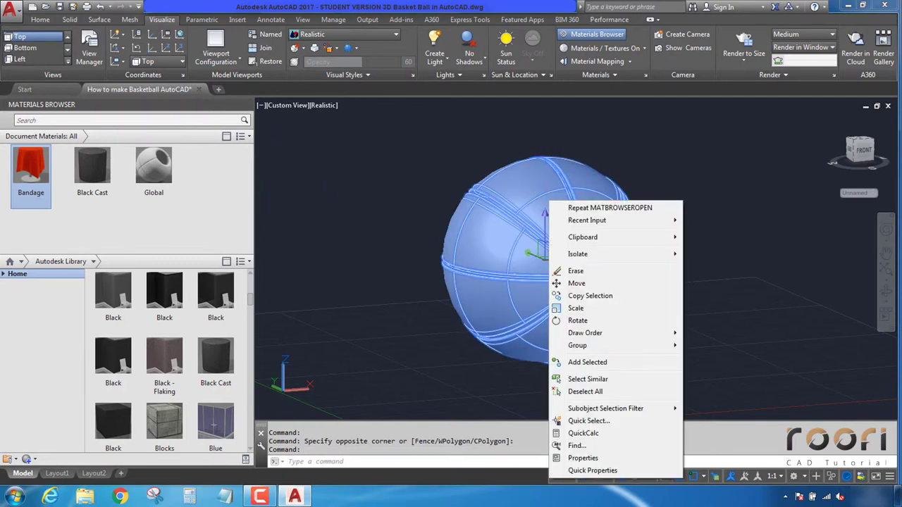
click(582, 458)
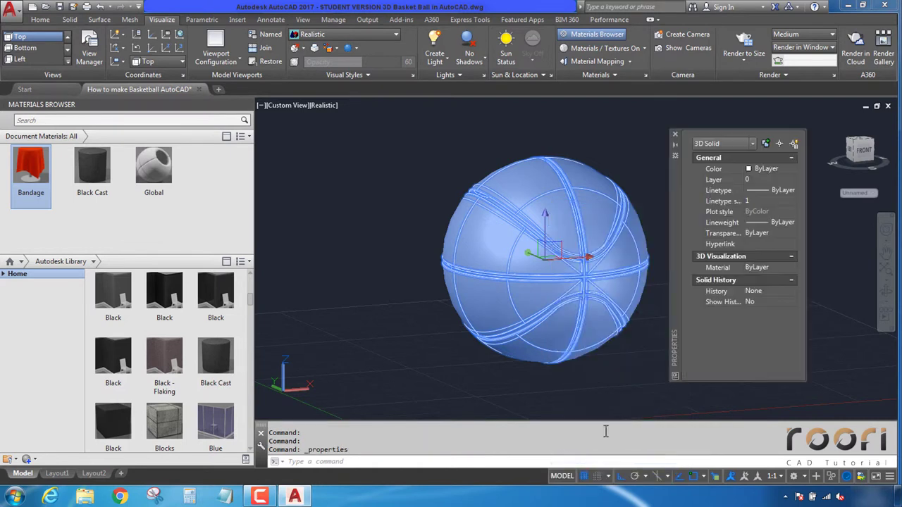
click(789, 269)
click(791, 269)
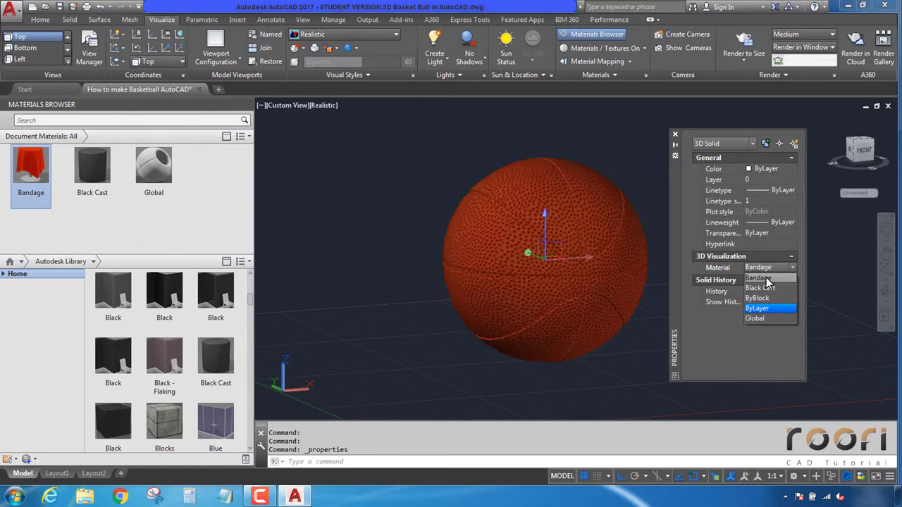
click(767, 279)
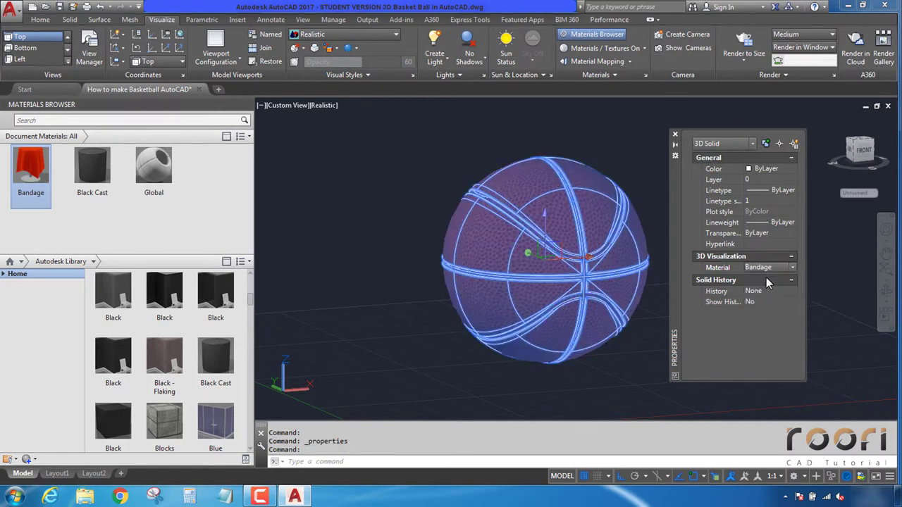
click(675, 135)
Step: Recentre the view and reapply Bandage to the ball from the Materials Browser
middle_drag(643, 201, 584, 216)
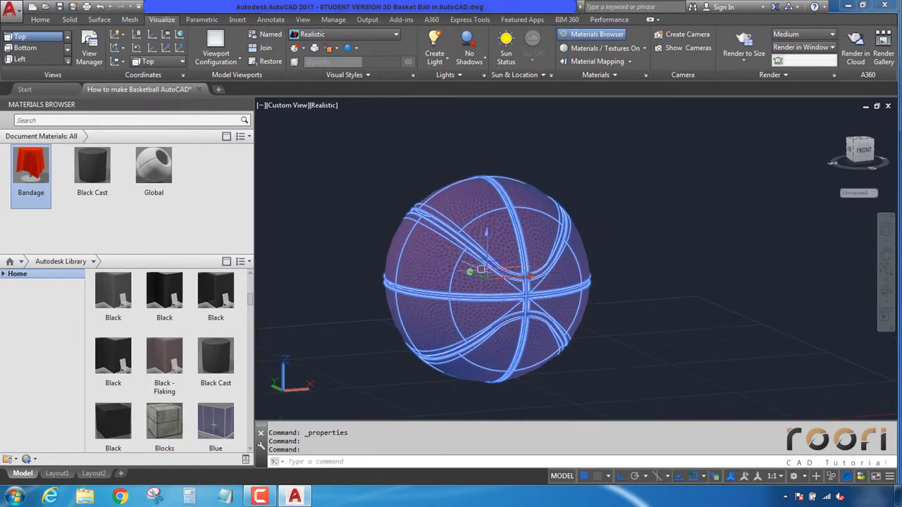
scroll(494, 271, up, 2)
scroll(508, 258, up, 2)
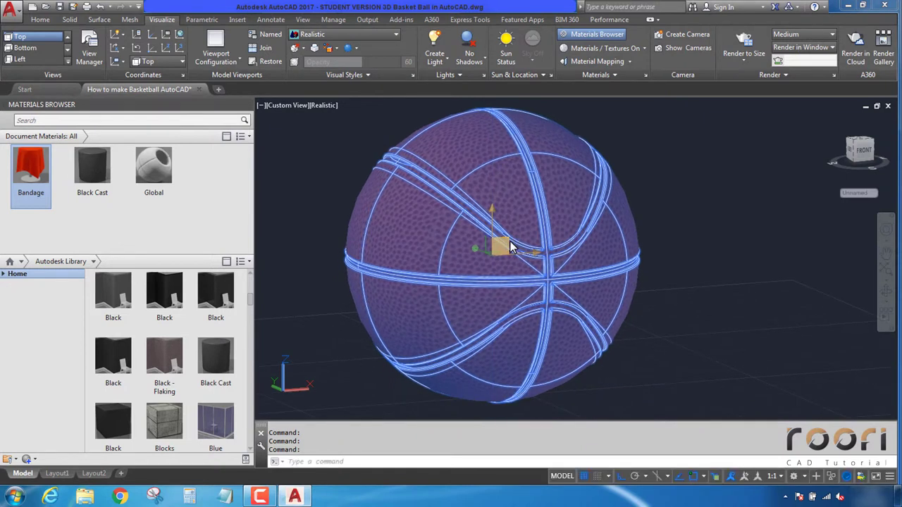
middle_drag(510, 246, 605, 256)
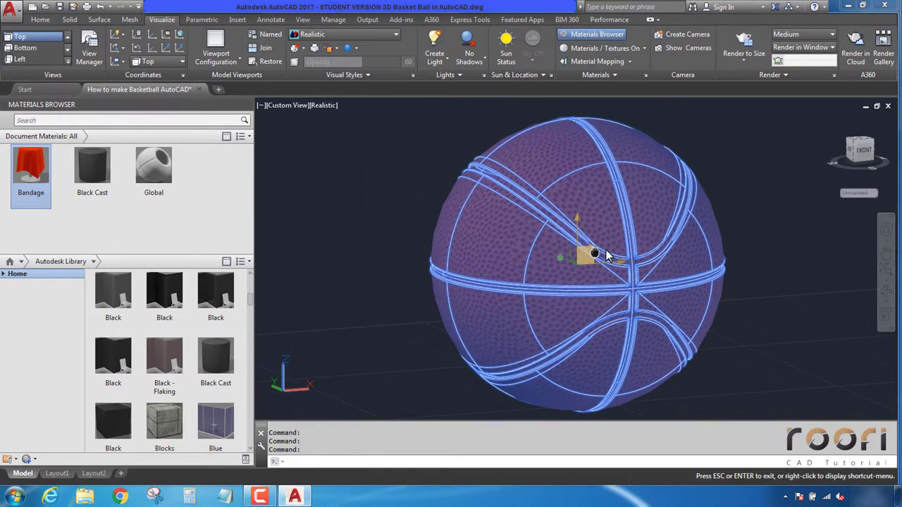
click(30, 203)
key(Escape)
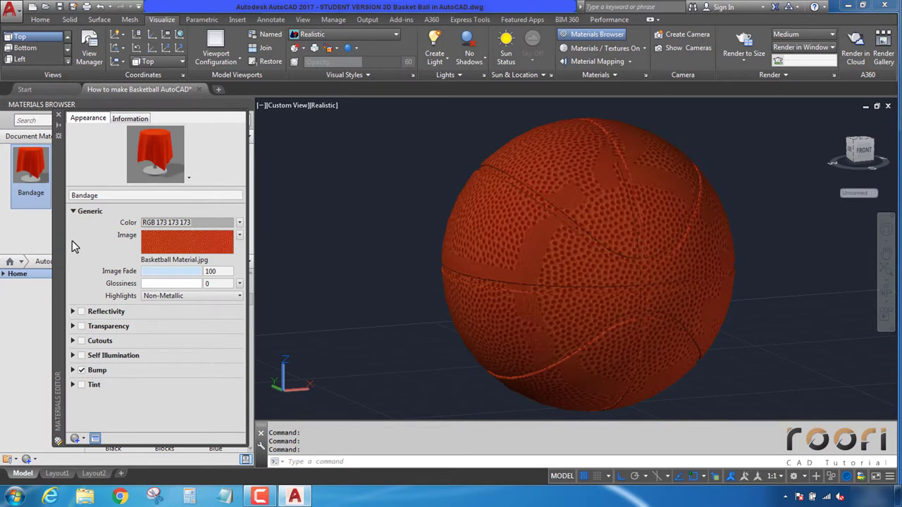
click(59, 118)
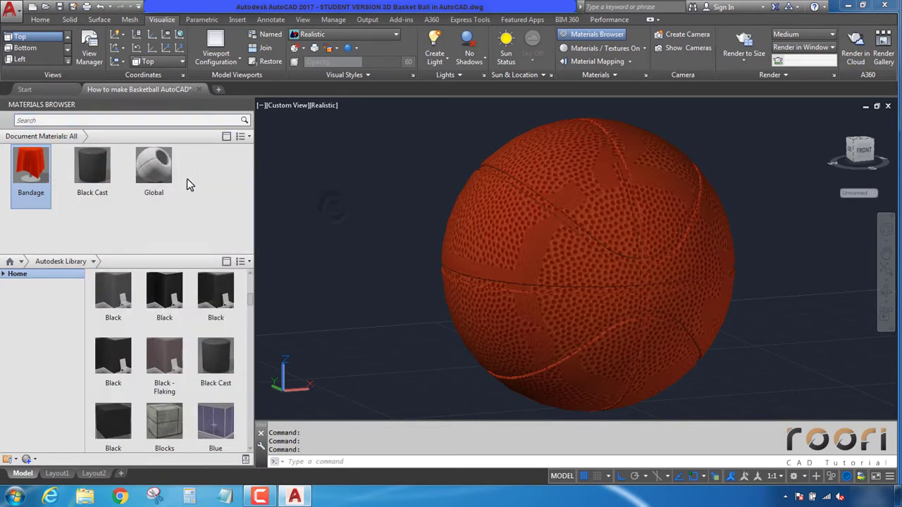
click(338, 196)
key(Escape)
key(Escape)
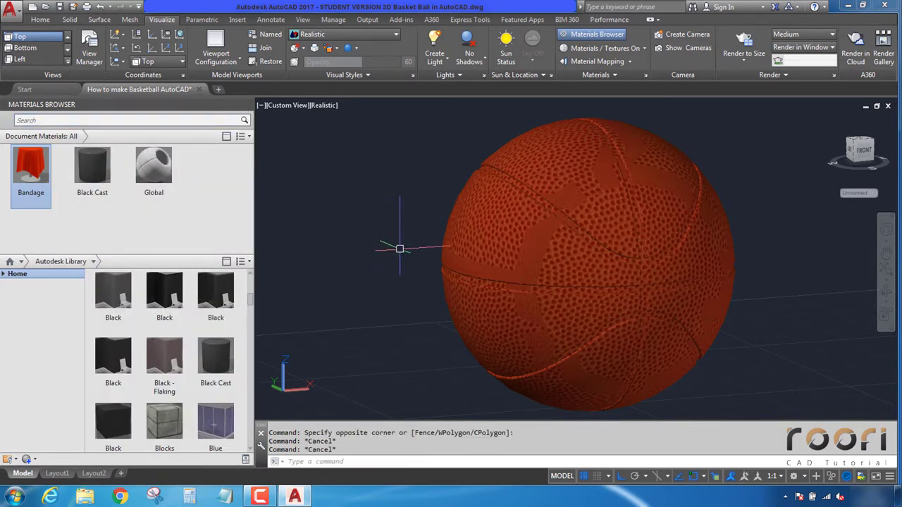
click(30, 169)
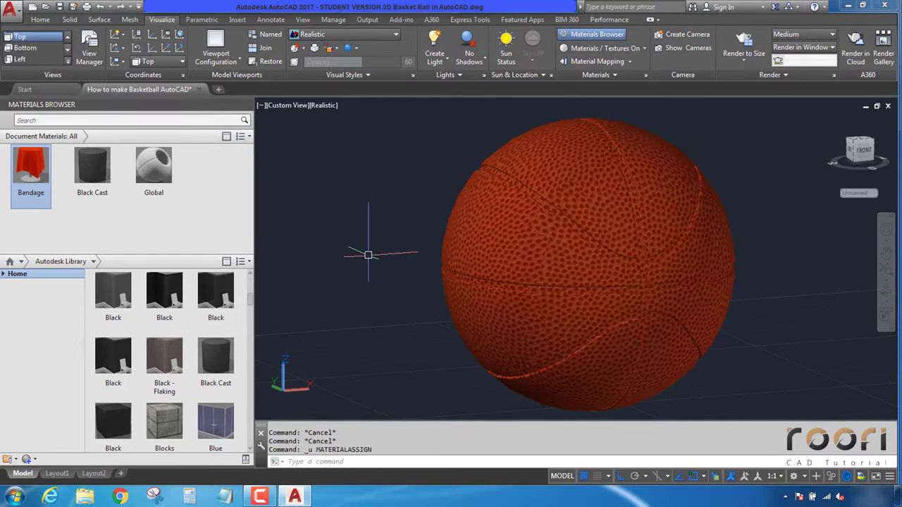
Step: Open the Bandage material's image texture and try sample sizes of 30.00 and 10.00 in
click(32, 204)
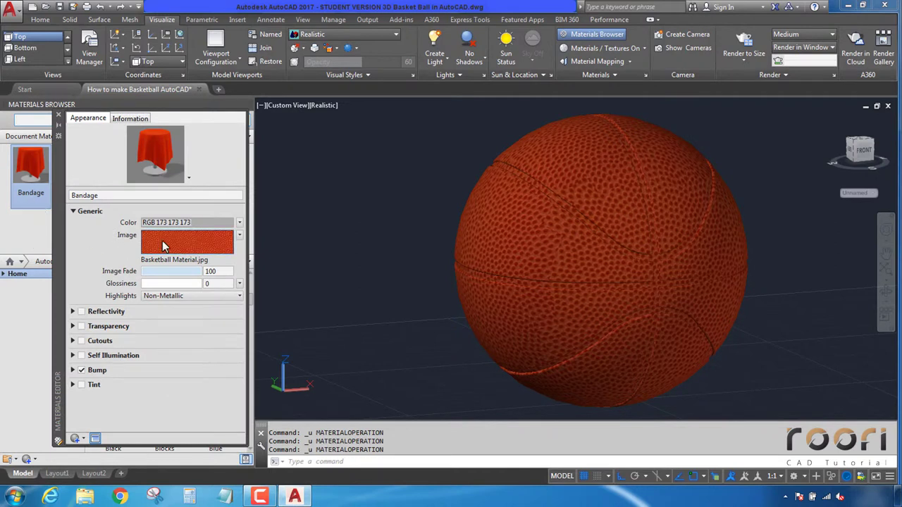
click(162, 243)
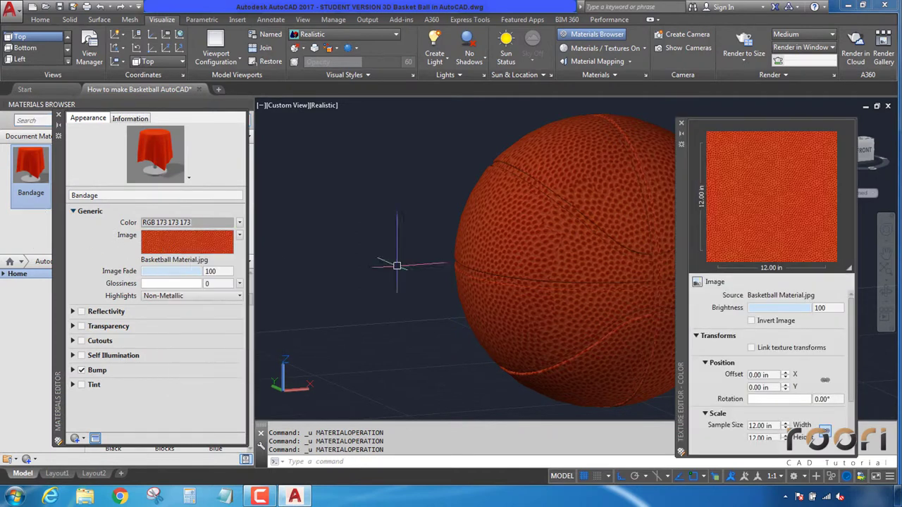
scroll(852, 392, down, 2)
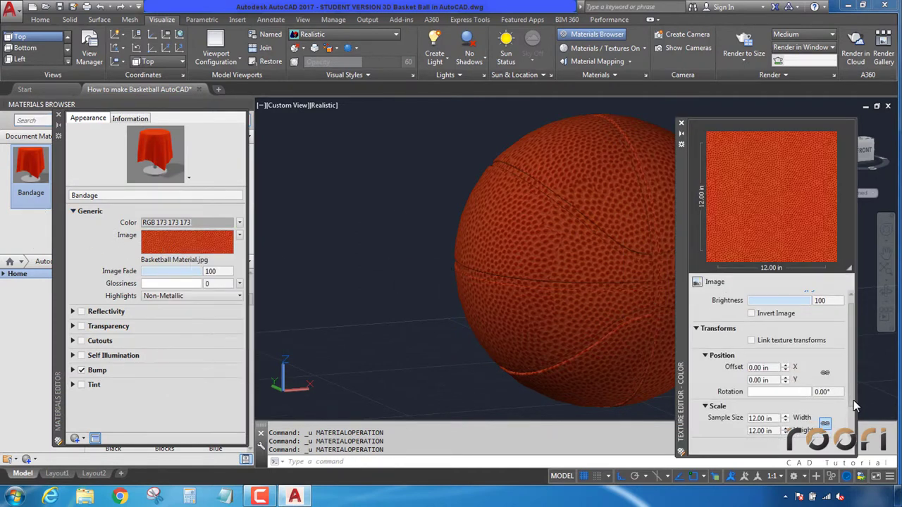
double_click(753, 383)
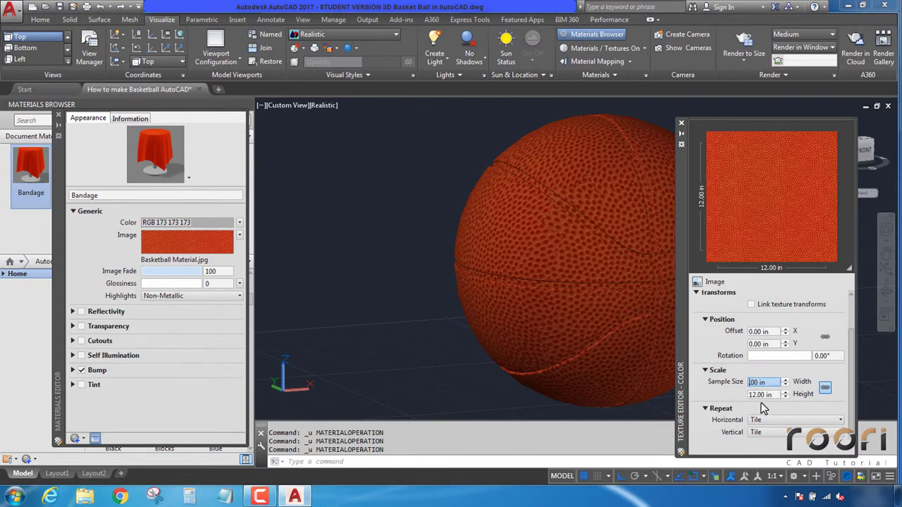
text(30)
click(800, 381)
double_click(754, 382)
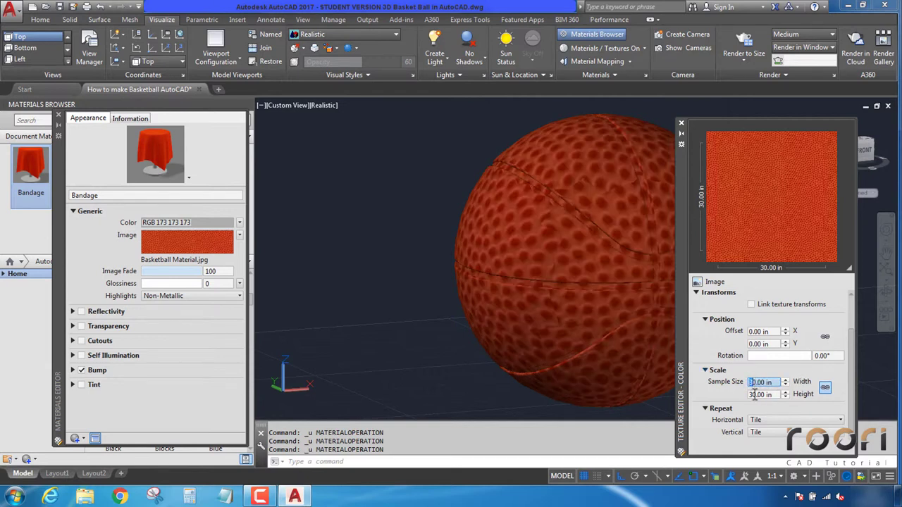
mouse_move(765, 395)
text(10)
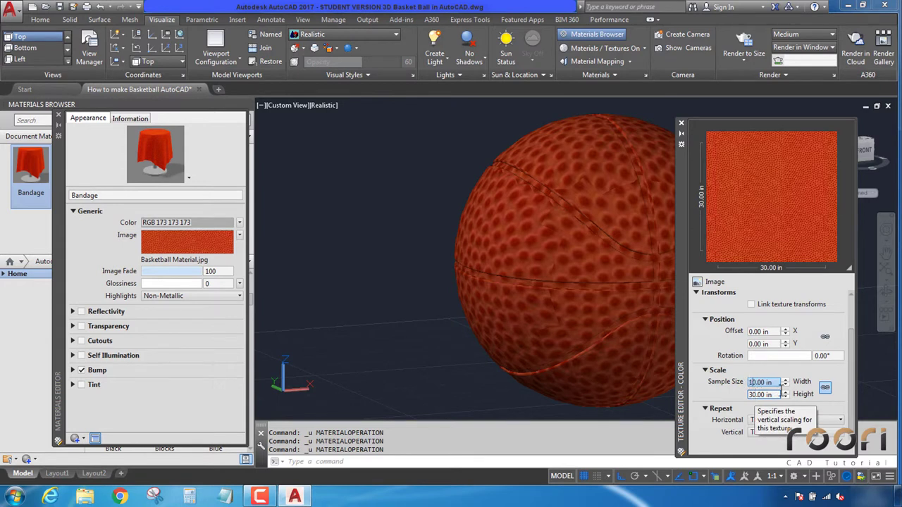
click(799, 369)
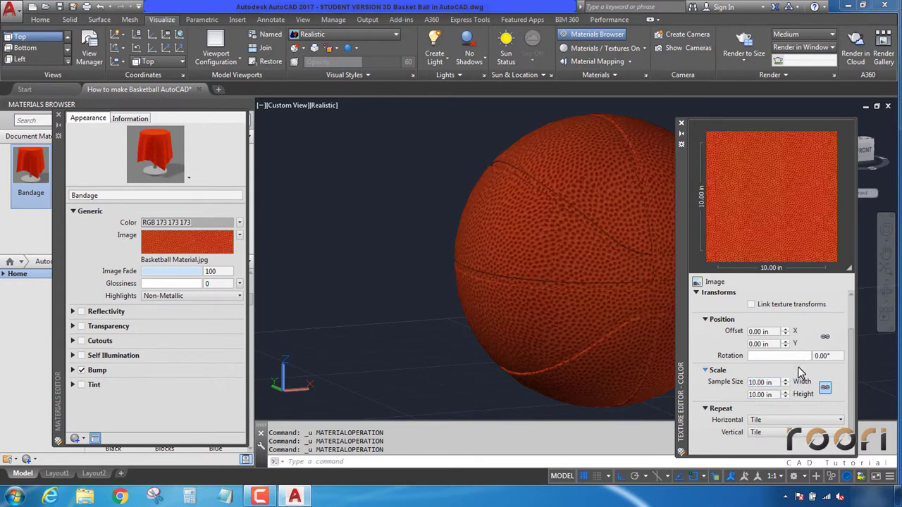
click(785, 379)
Step: Settle the texture's sample size width at 7.00 in after trying 20 and 12
double_click(756, 381)
text(20)
key(Return)
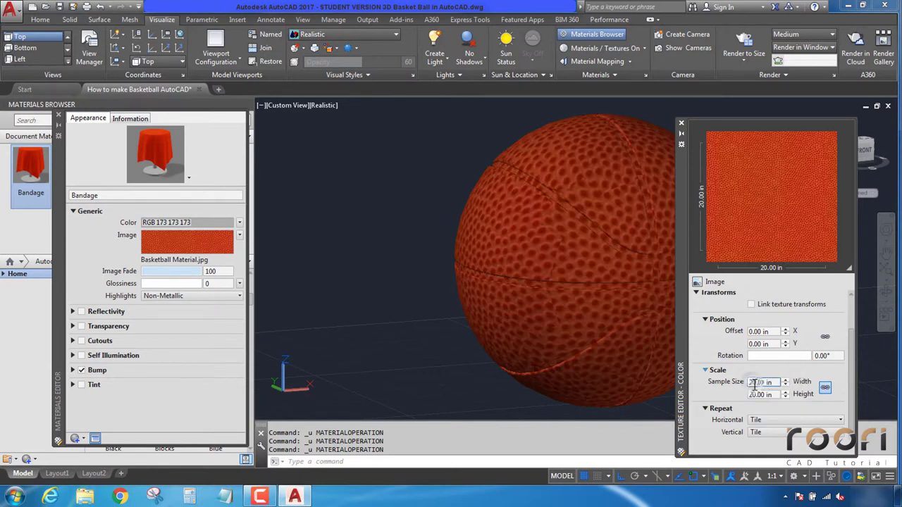
double_click(756, 381)
mouse_move(761, 382)
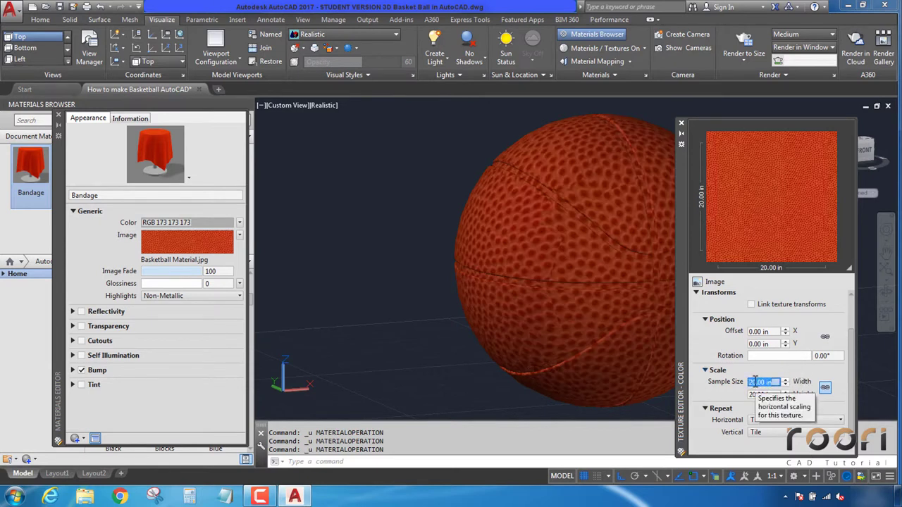
text(12)
key(Return)
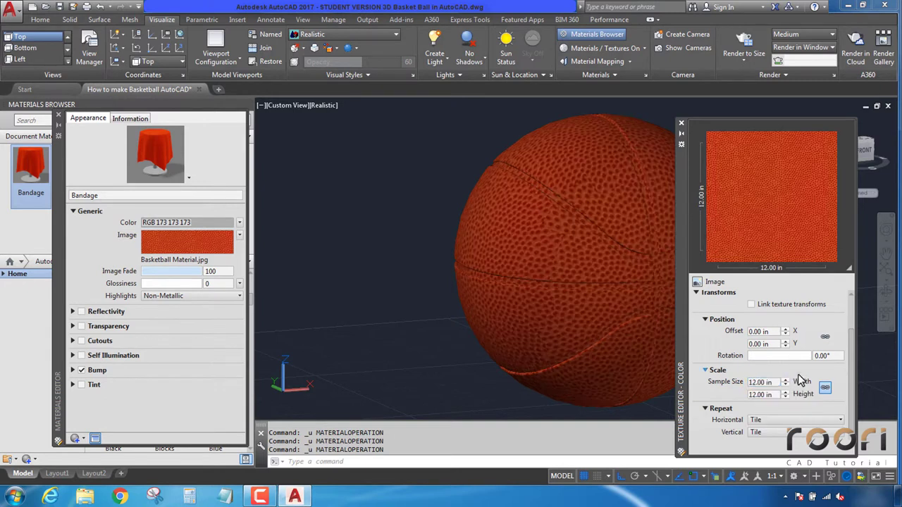
double_click(755, 383)
text(10)
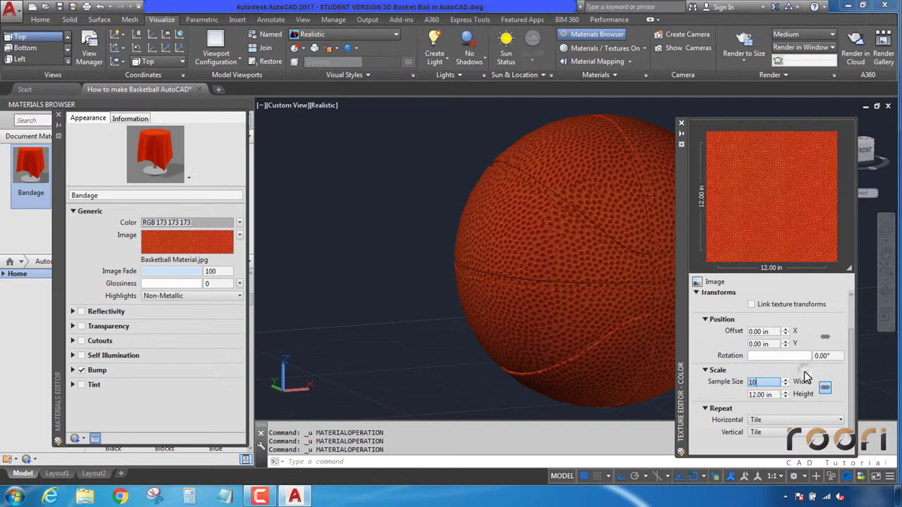
key(Return)
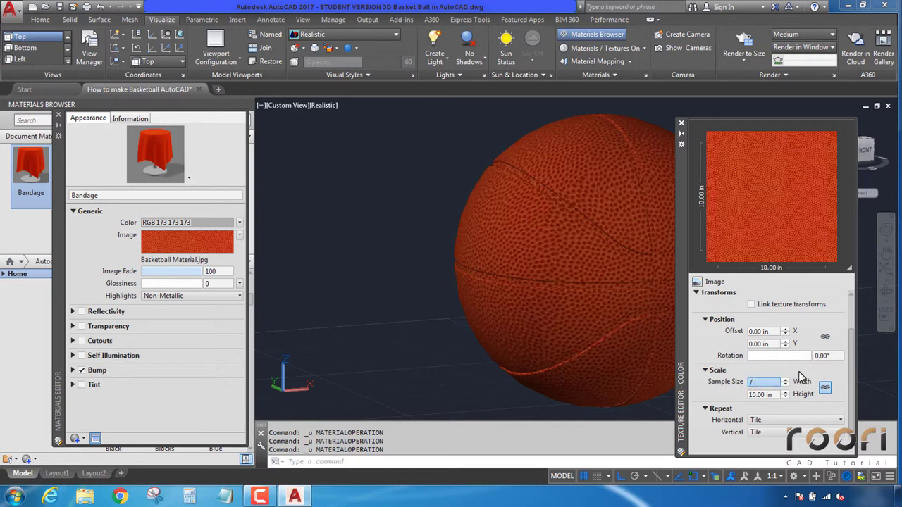
key(Return)
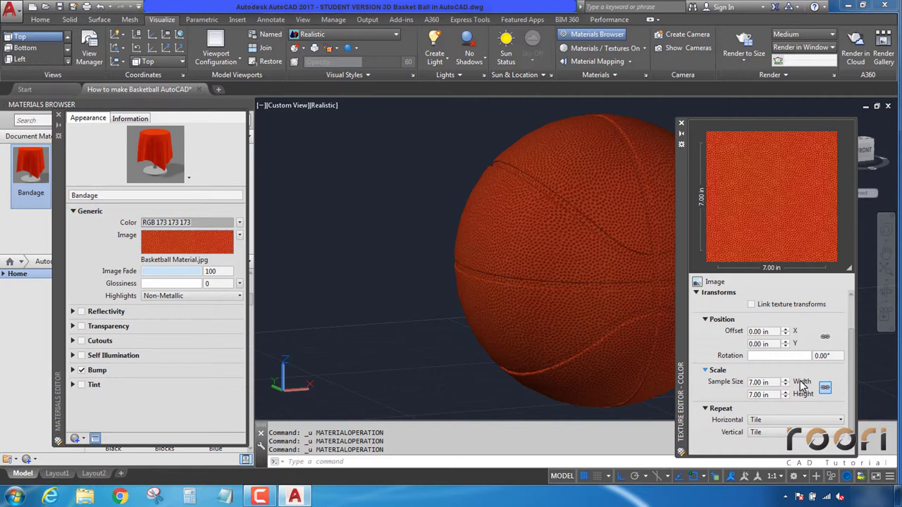
Step: Close the texture editor, material editor and Materials Browser, then select the basketball and seams
click(683, 125)
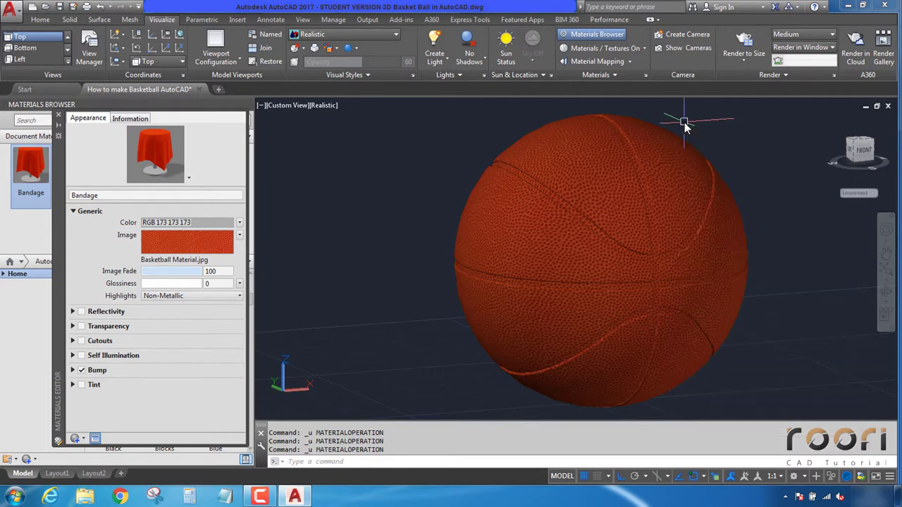
click(59, 120)
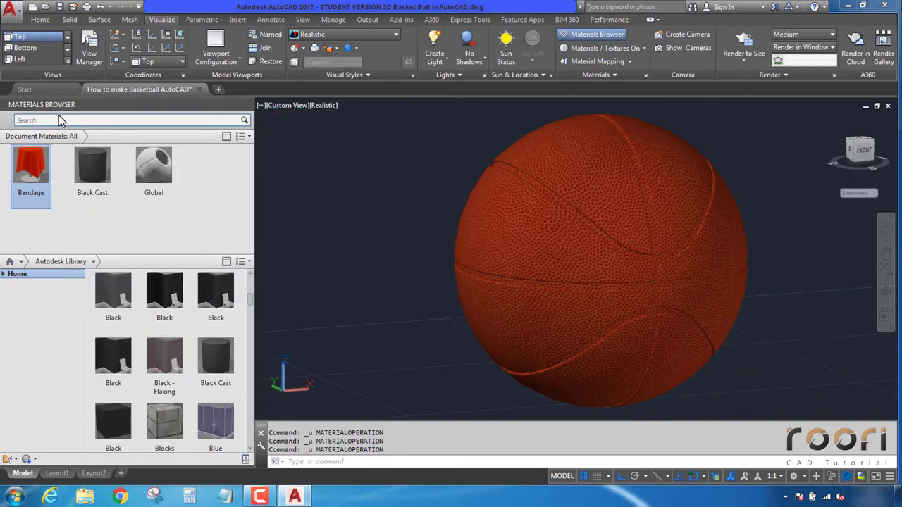
click(93, 200)
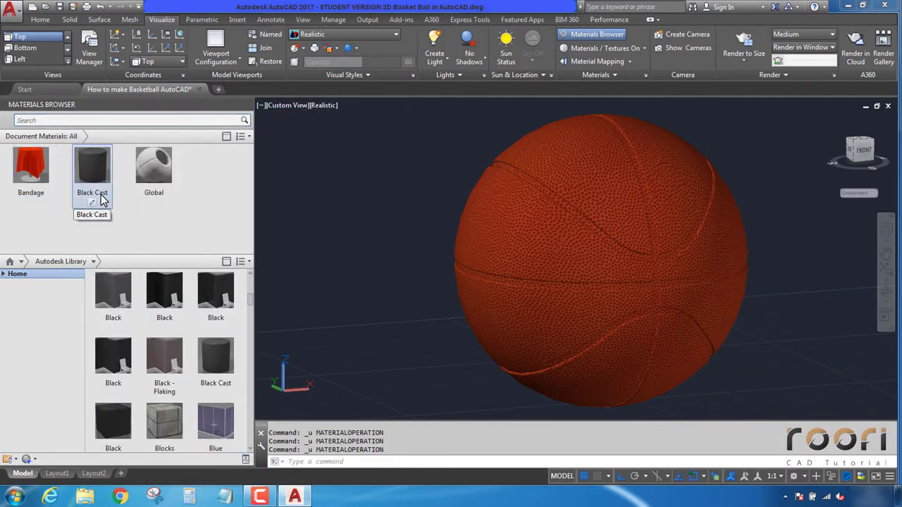
click(247, 105)
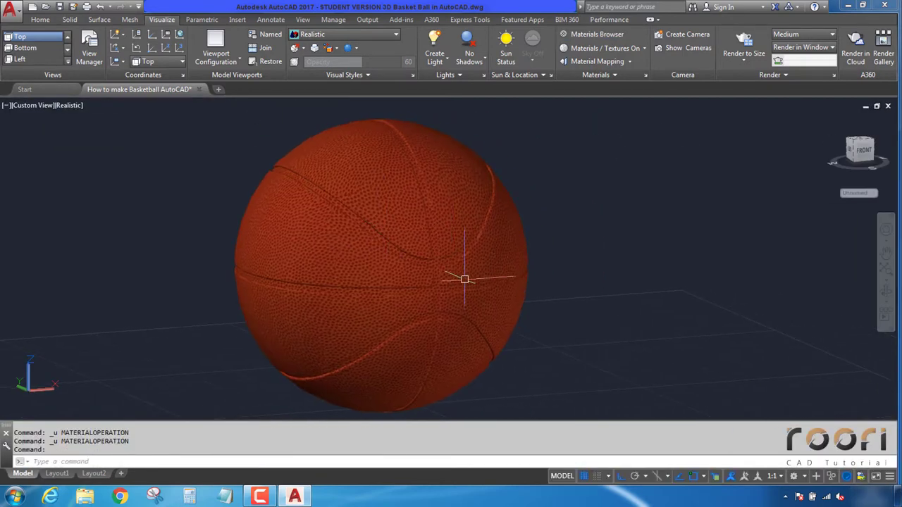
click(465, 278)
scroll(418, 266, up, 5)
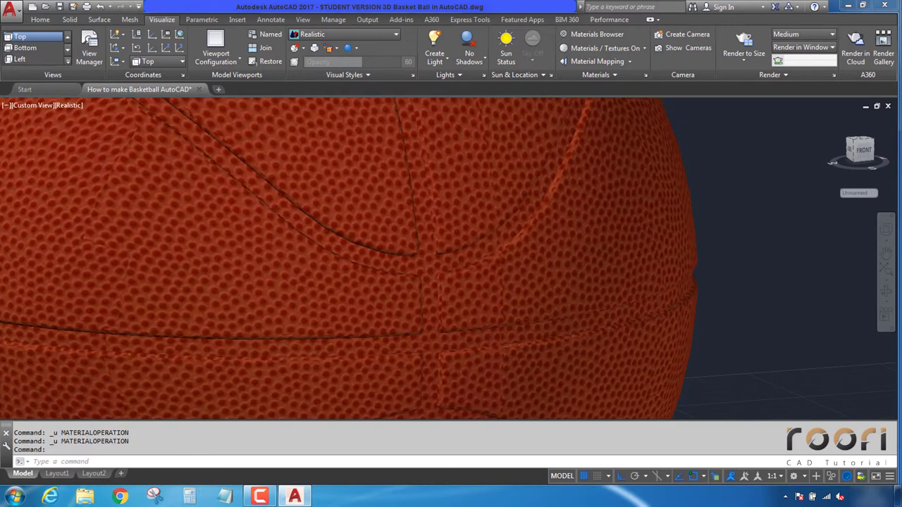
scroll(419, 266, up, 3)
scroll(438, 272, up, 2)
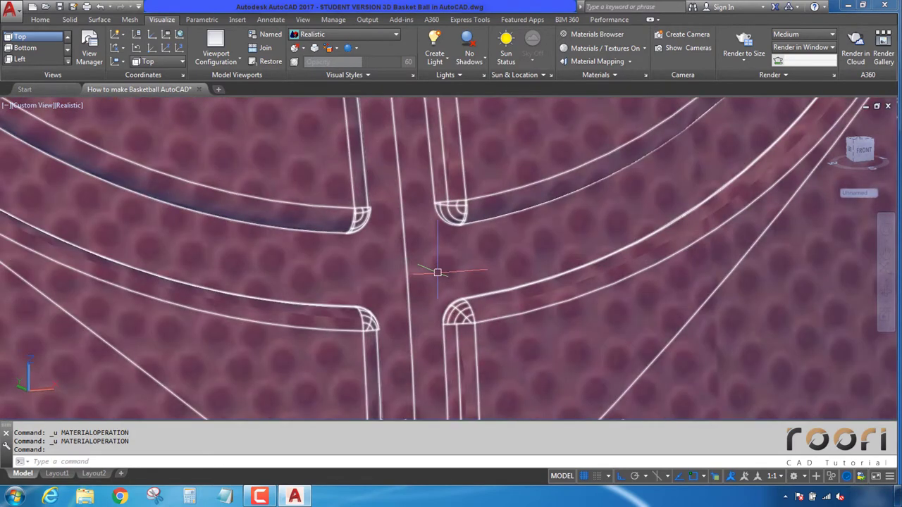
Step: Start SOLIDEDIT face material editing and pick the basketball's seam face
text(so)
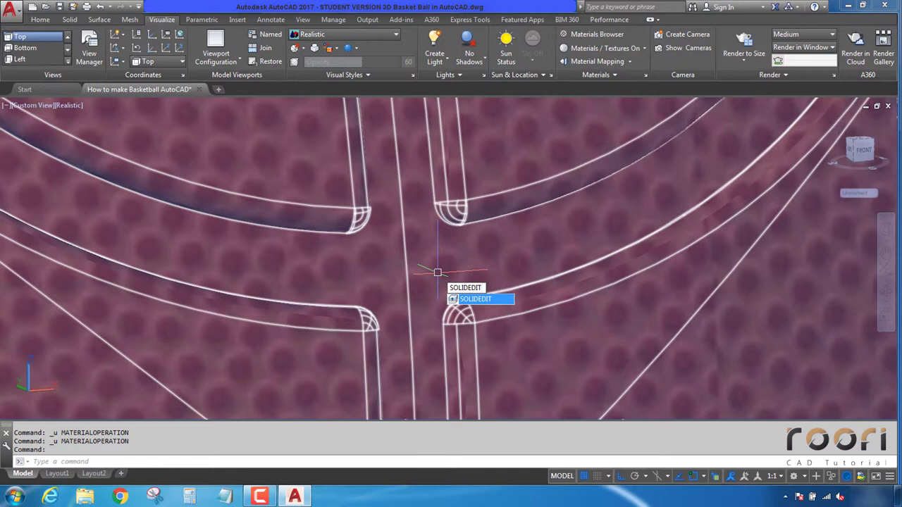
key(Return)
text(f)
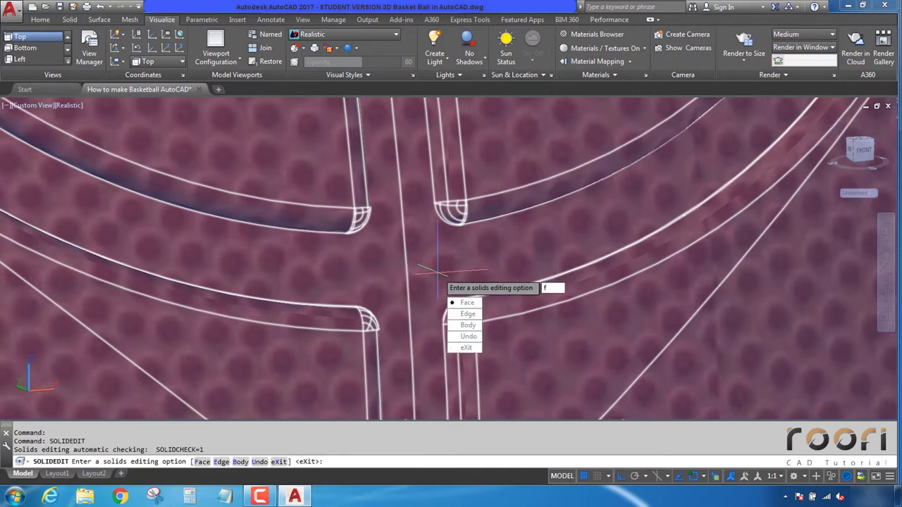
key(Return)
text(a)
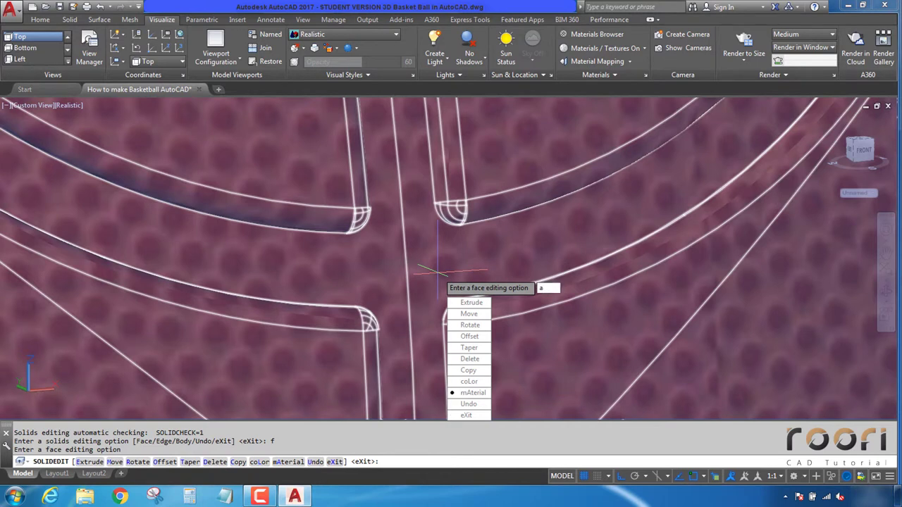
key(Return)
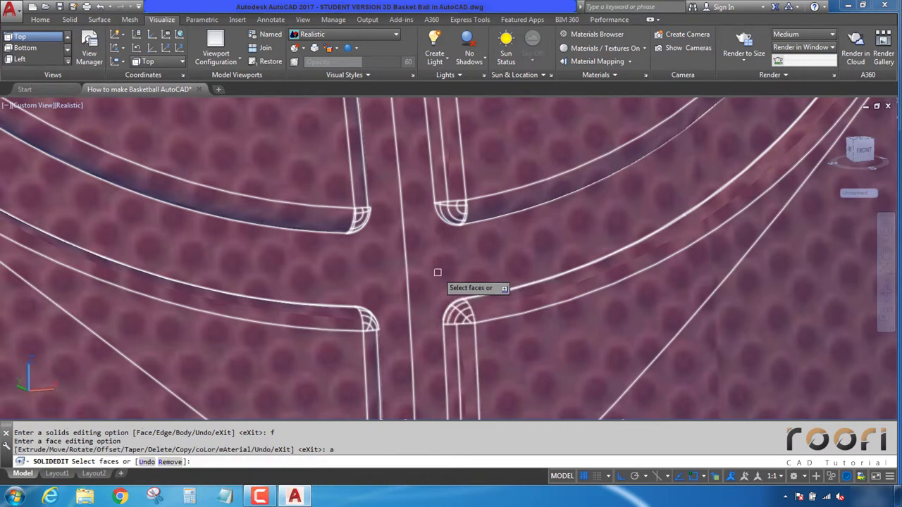
click(437, 273)
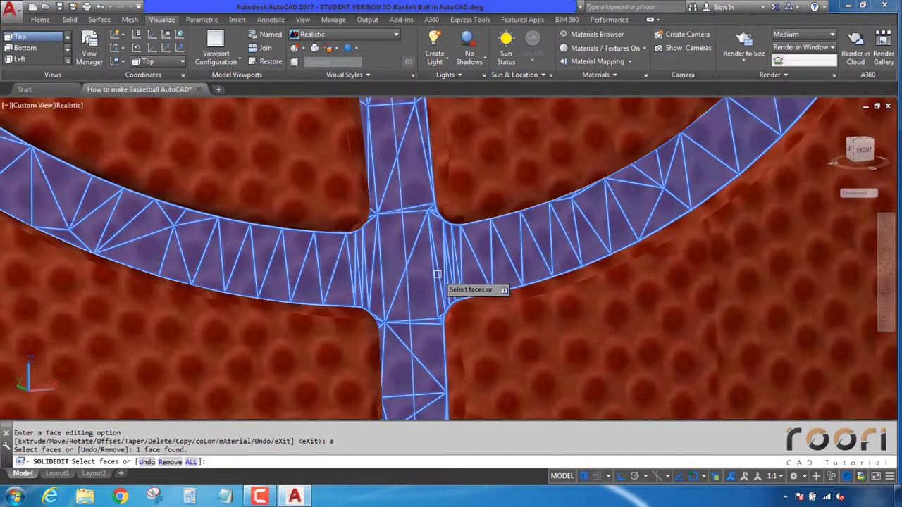
scroll(435, 272, down, 5)
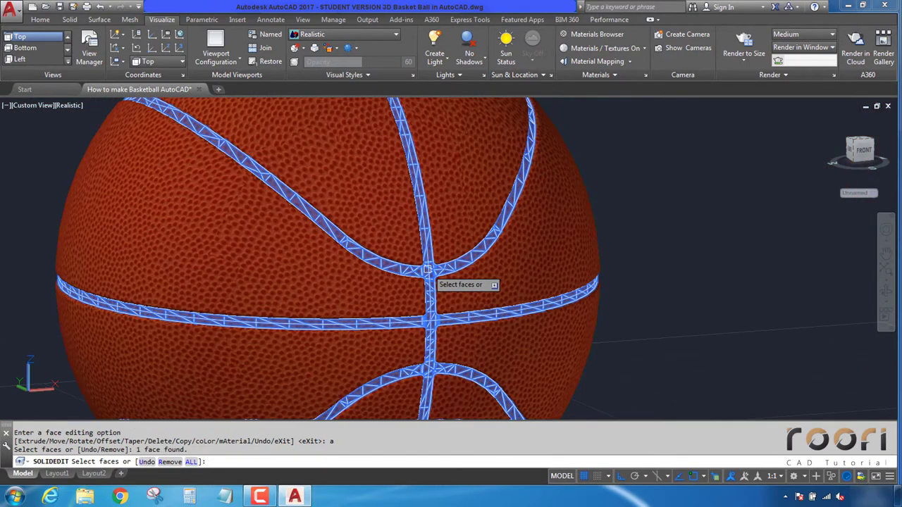
key(Return)
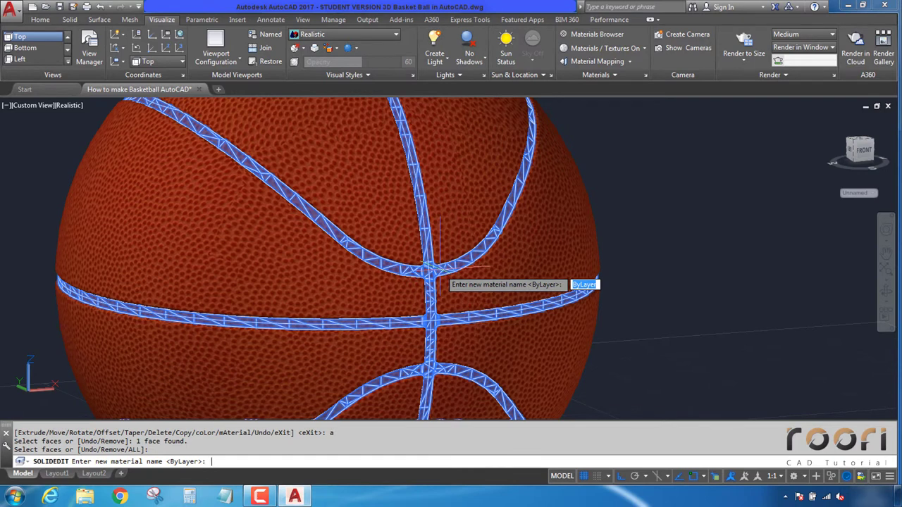
Step: Assign the Black Cast material to the seam face and exit solid editing
key(Caps_Lock)
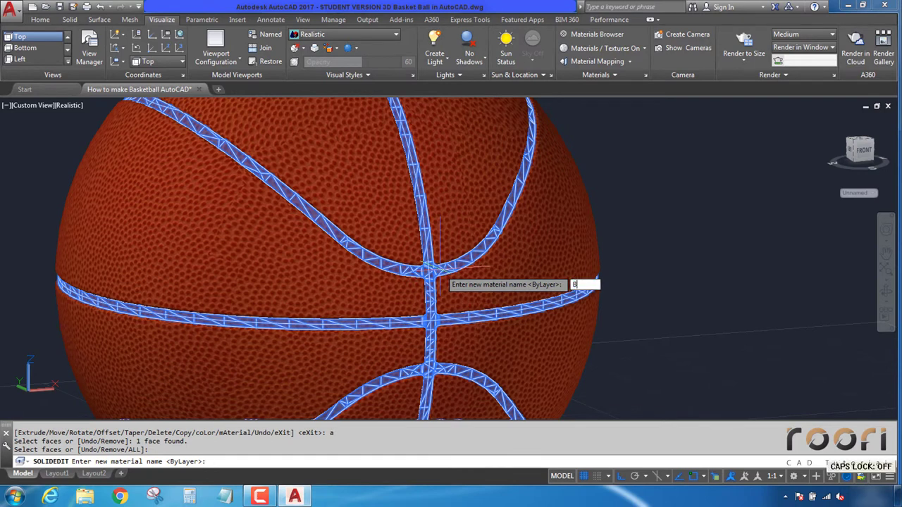
text(lack)
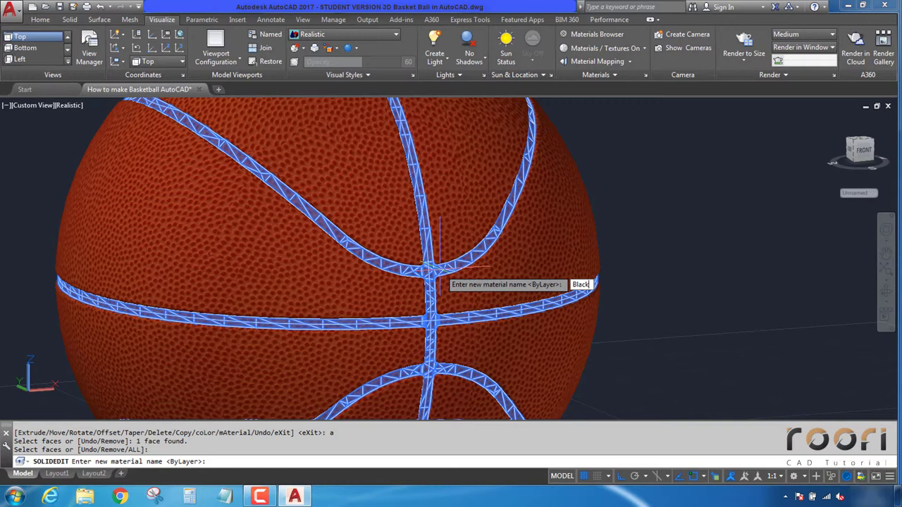
key(Caps_Lock)
text( Cast)
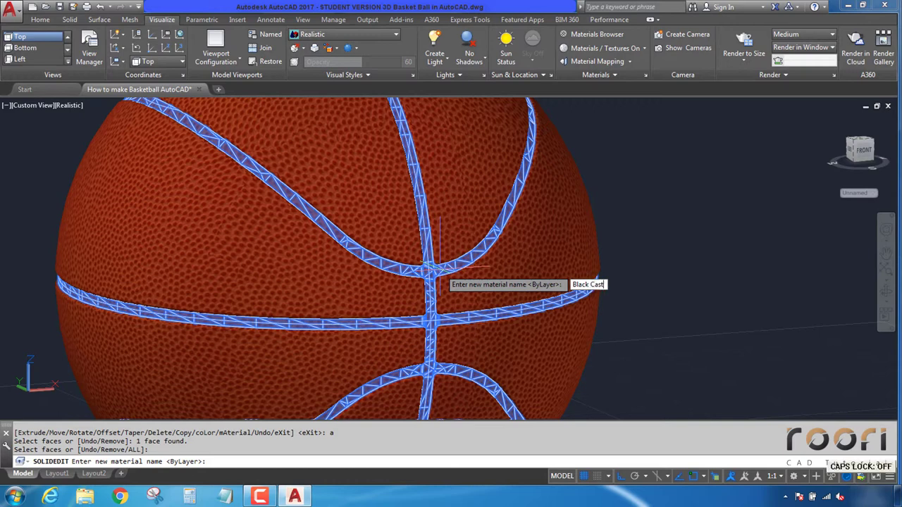
key(Return)
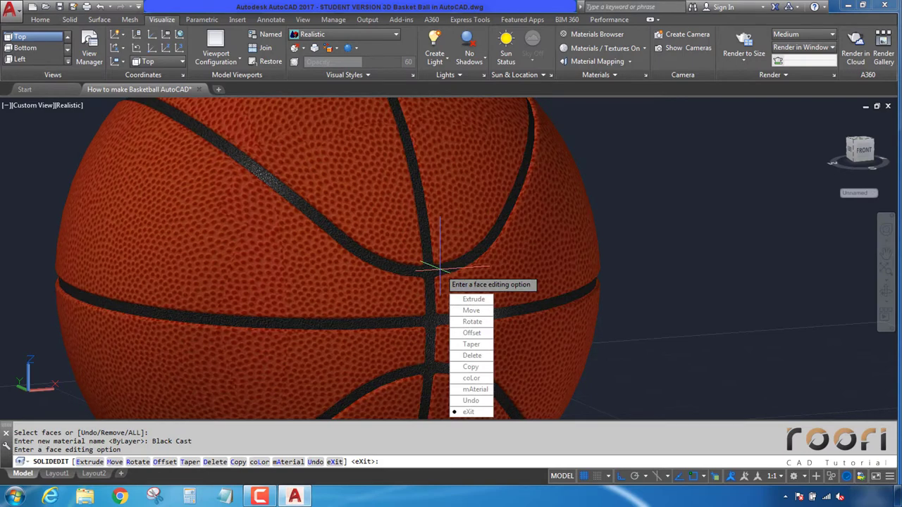
key(Return)
key(Return)
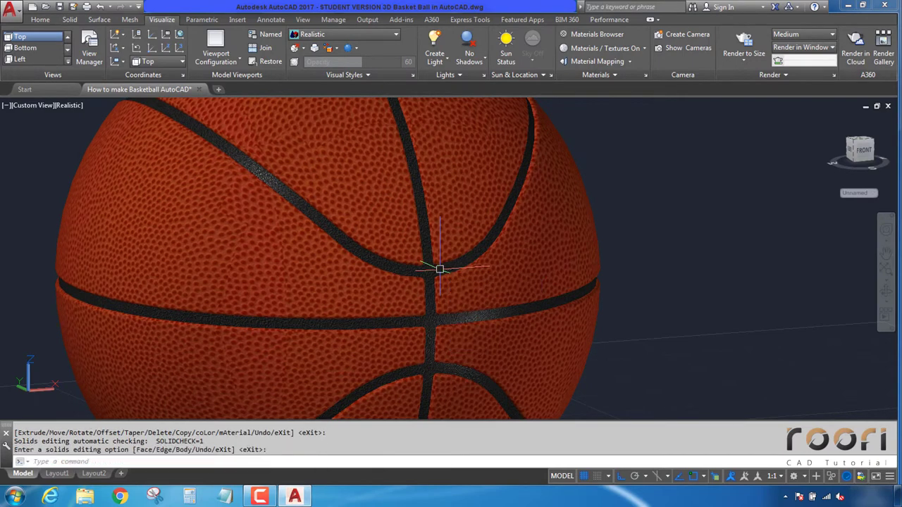
Step: Zoom out and orbit to view the black-seamed basketball from a raised angle
scroll(440, 269, down, 2)
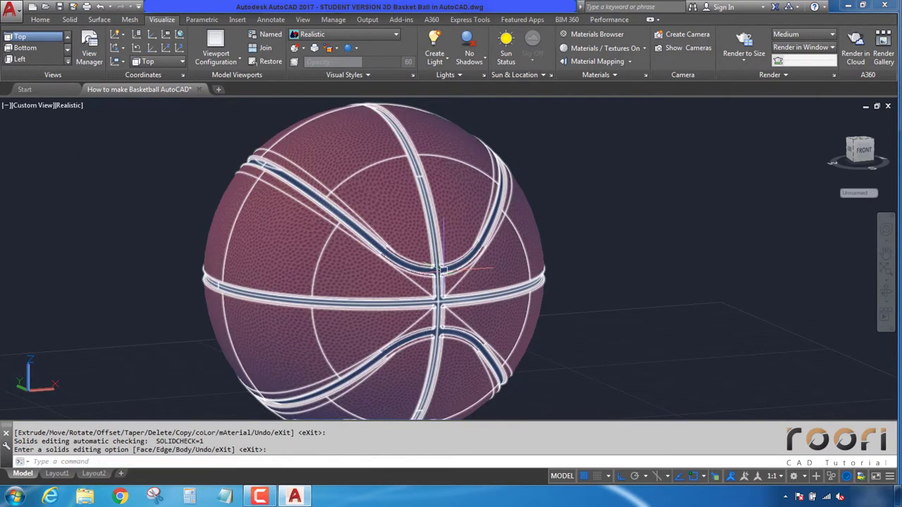
mouse_move(372, 283)
shift+middle_down()
mouse_move(594, 272)
mouse_move(404, 288)
mouse_move(418, 276)
mouse_move(322, 278)
mouse_move(258, 258)
mouse_move(369, 246)
mouse_move(505, 281)
mouse_move(626, 270)
mouse_move(667, 246)
mouse_move(521, 279)
mouse_move(413, 268)
shift+middle_up()
scroll(439, 268, down, 2)
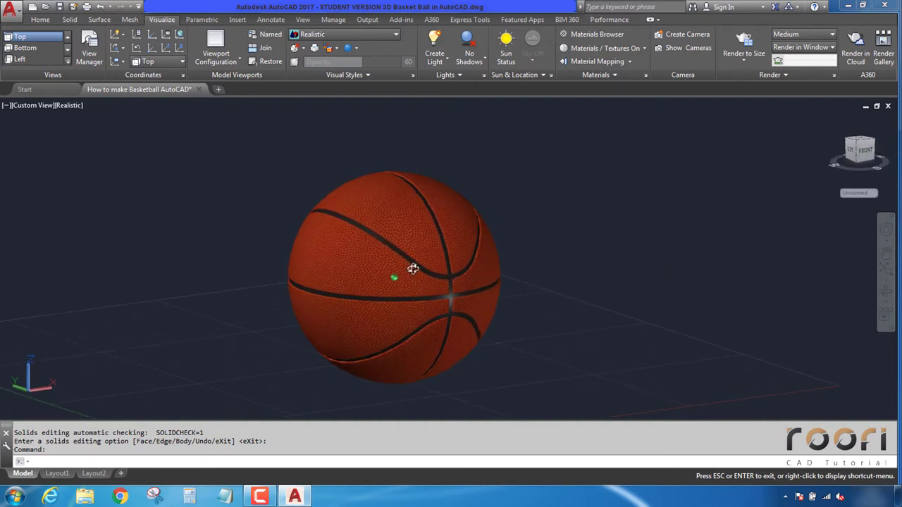
scroll(403, 259, up, 3)
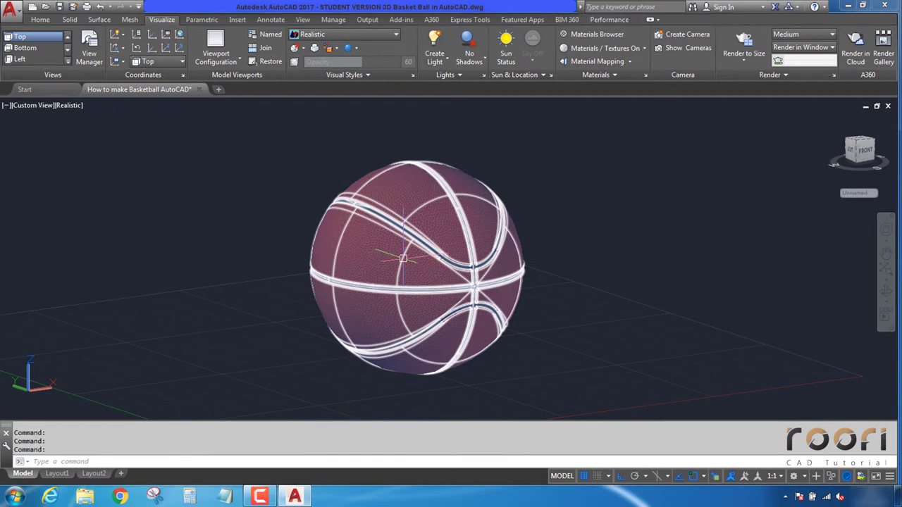
shift+middle_drag(416, 260, 418, 260)
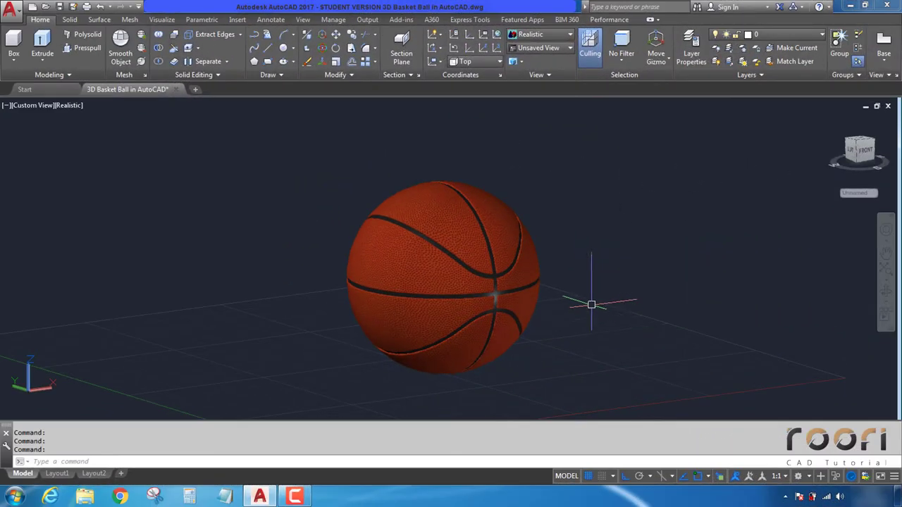
shift+middle_drag(585, 292, 578, 308)
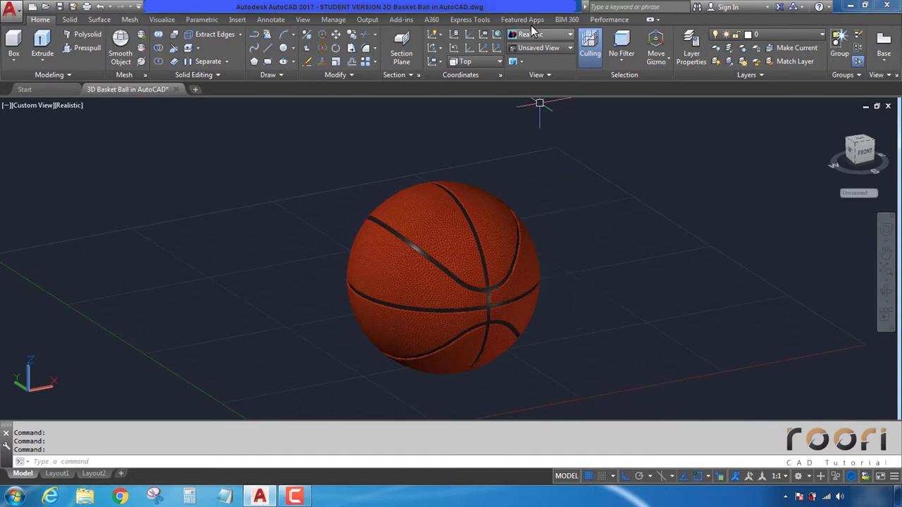
Step: Switch to 2D Wireframe and the Top view of the basketball
click(532, 37)
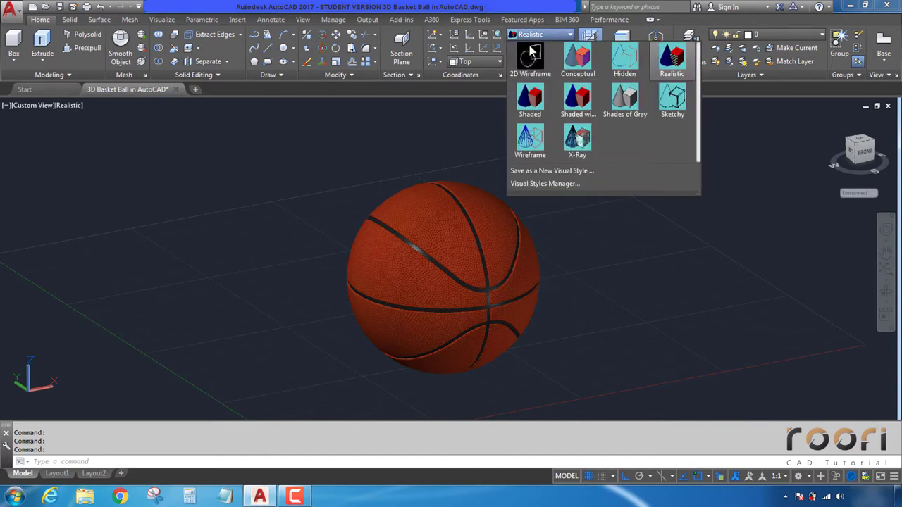
key(Escape)
click(533, 47)
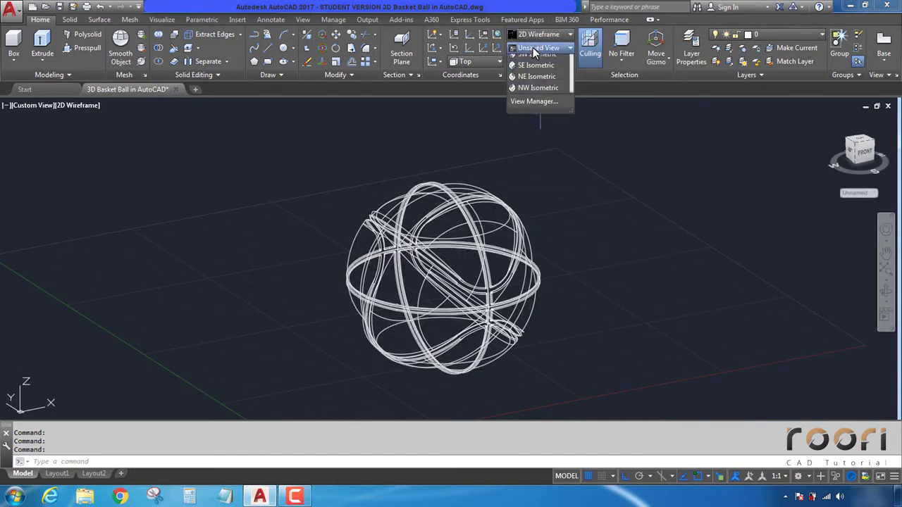
click(541, 60)
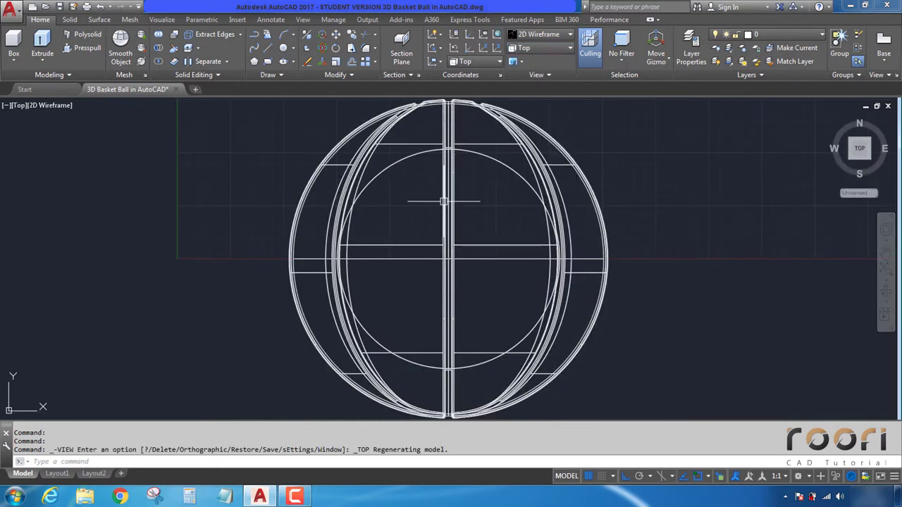
scroll(423, 212, down, 6)
scroll(416, 220, down, 2)
scroll(419, 224, down, 1)
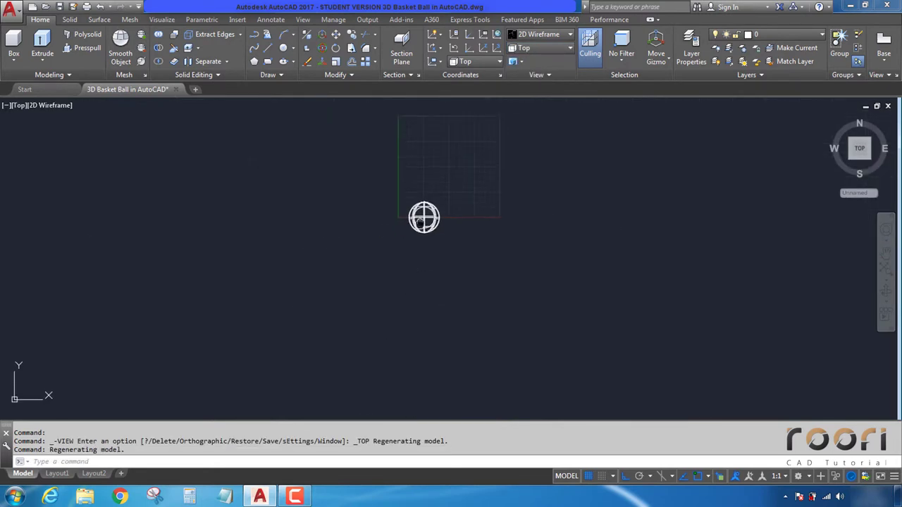
scroll(416, 214, up, 1)
scroll(416, 215, up, 2)
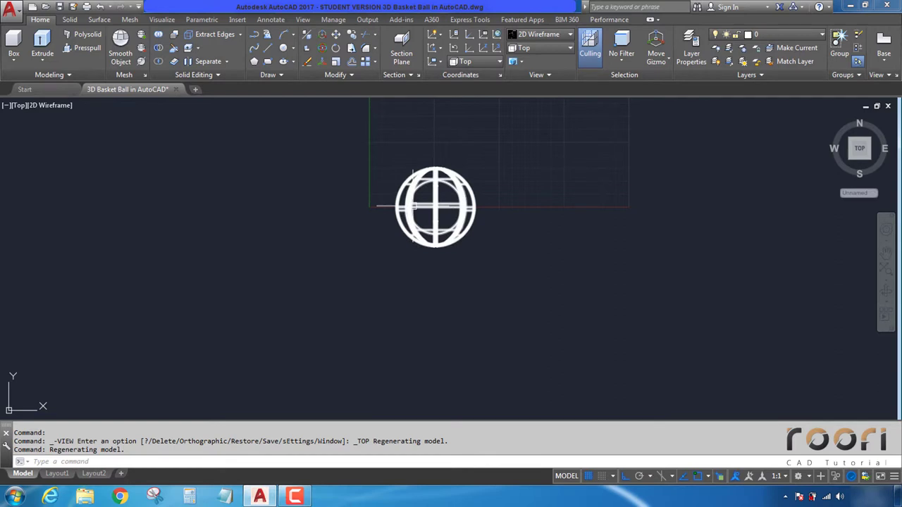
Step: Place a point light below the ball with default settings
click(163, 20)
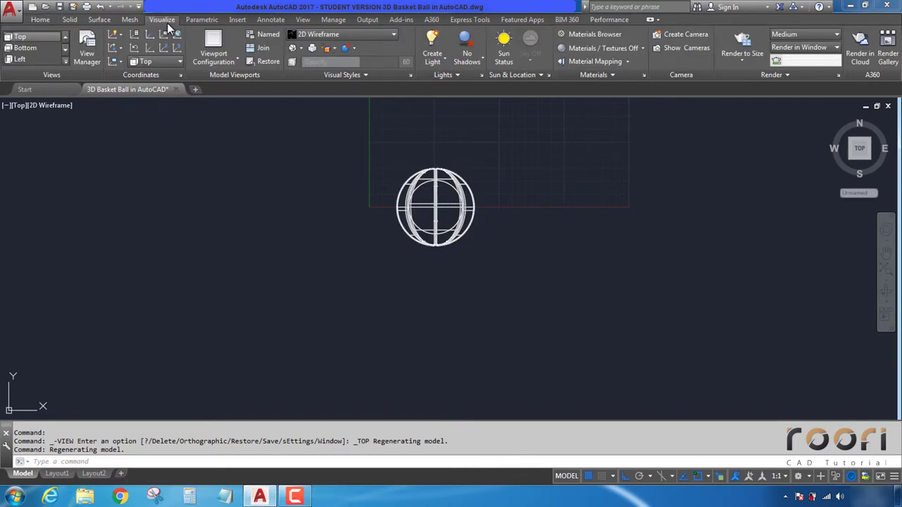
click(442, 62)
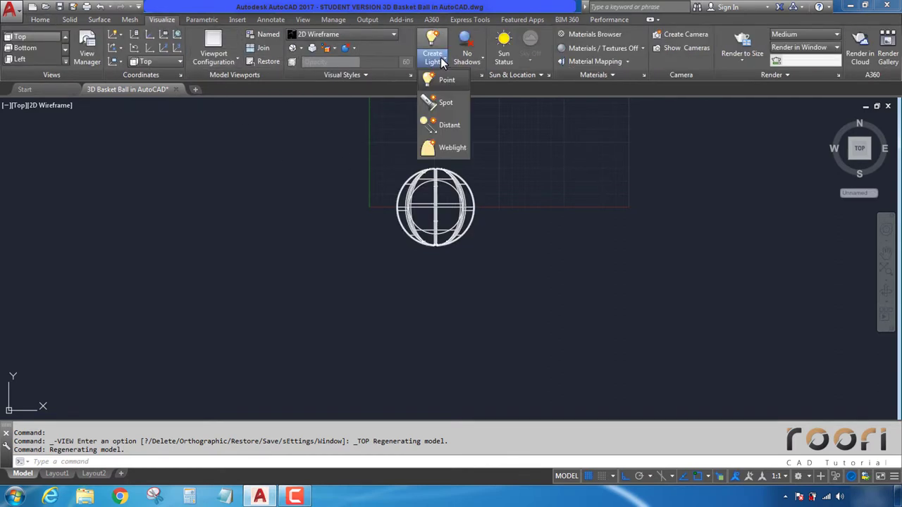
click(443, 82)
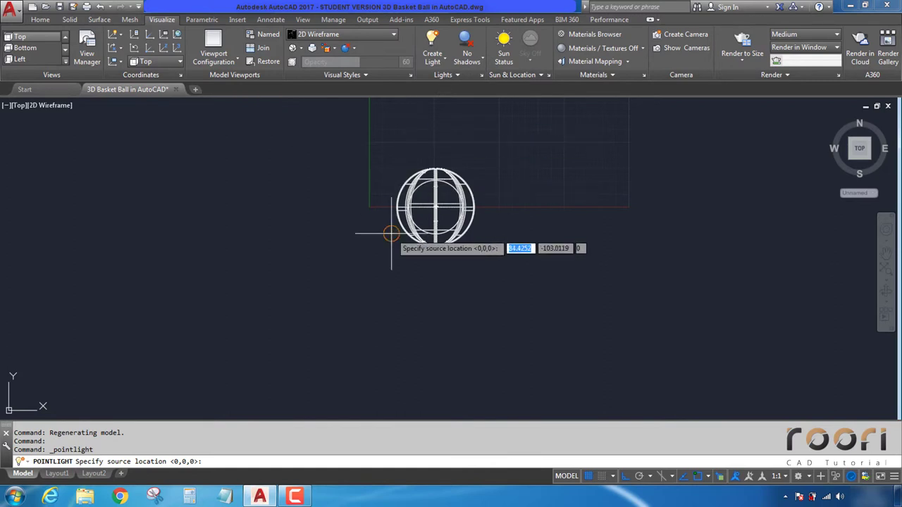
click(410, 270)
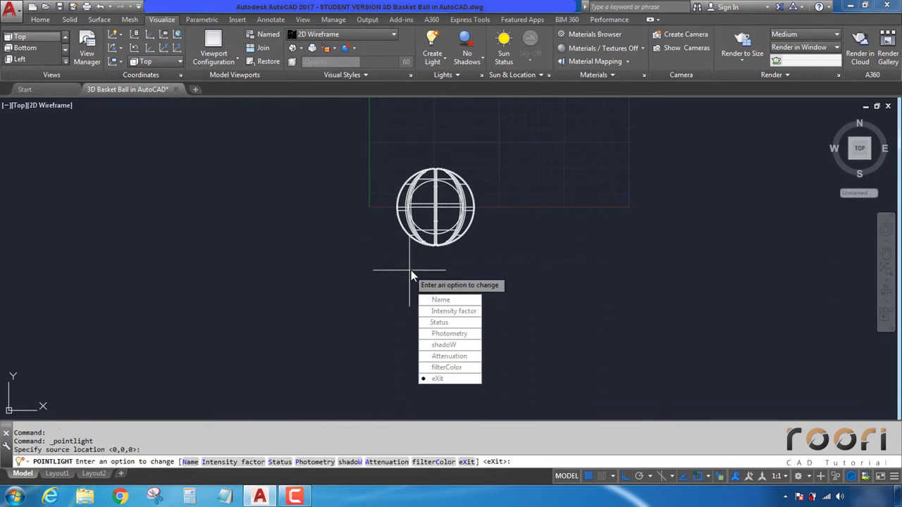
key(Return)
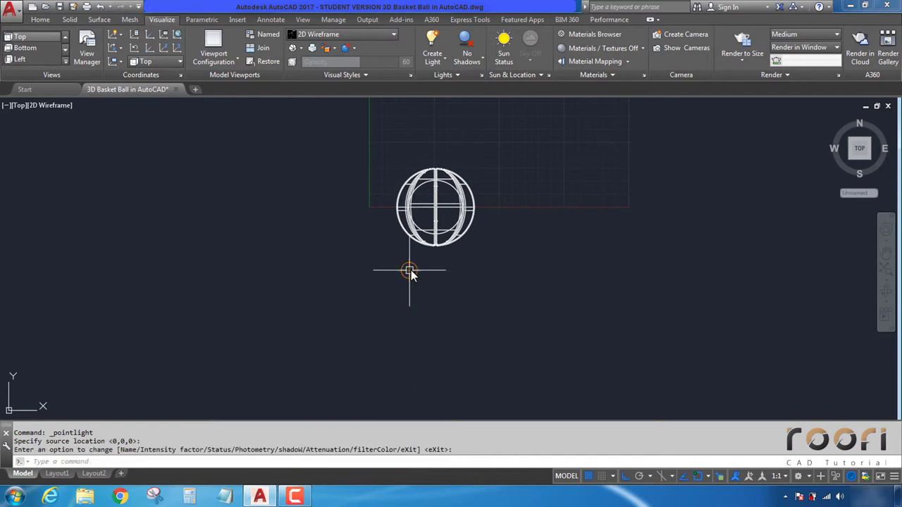
text(M)
Step: Move the new point light farther below the ball
key(Return)
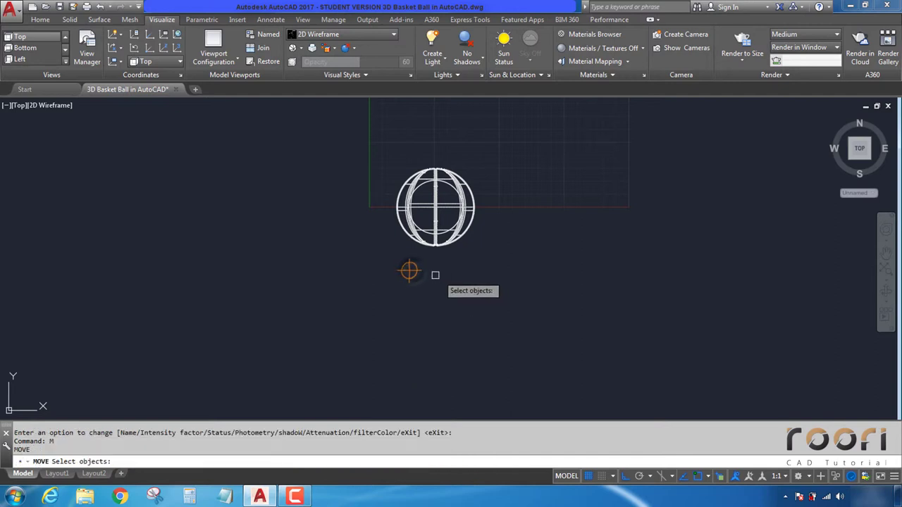
click(410, 270)
key(Return)
click(410, 270)
scroll(486, 268, down, 1)
scroll(486, 267, down, 1)
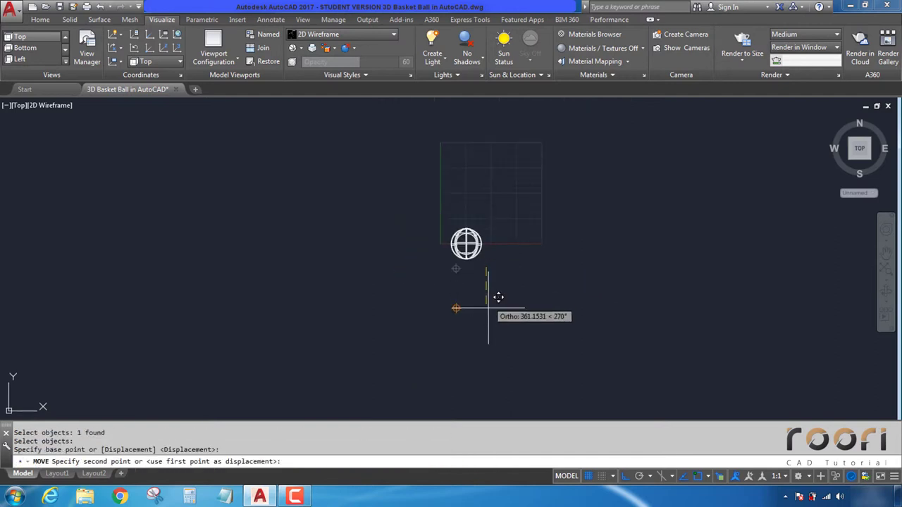
click(500, 372)
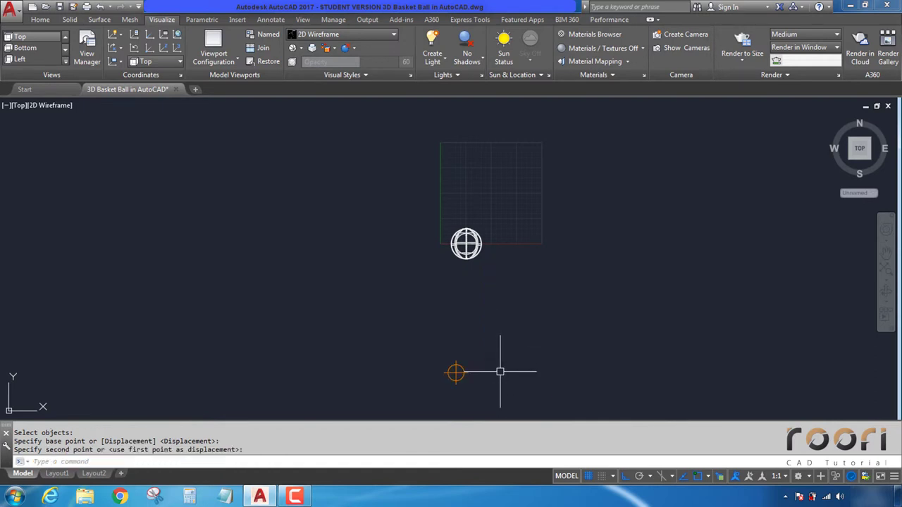
text(CO)
Step: Copy the light to the right and to the left, forming a row of three
key(Return)
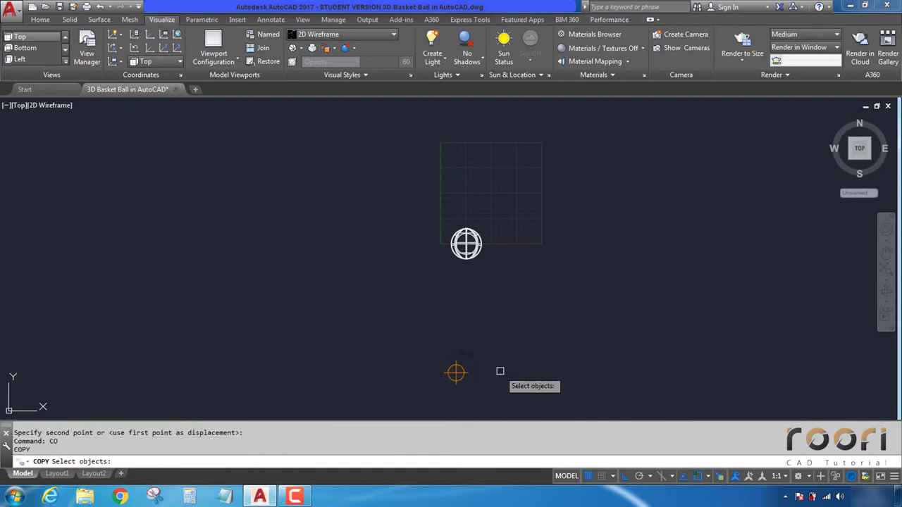
click(456, 372)
key(Return)
click(463, 325)
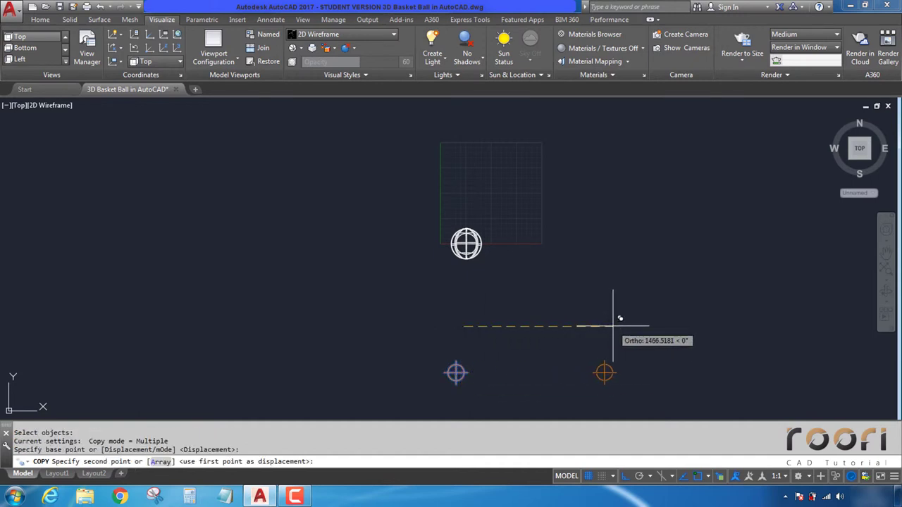
click(614, 326)
click(312, 319)
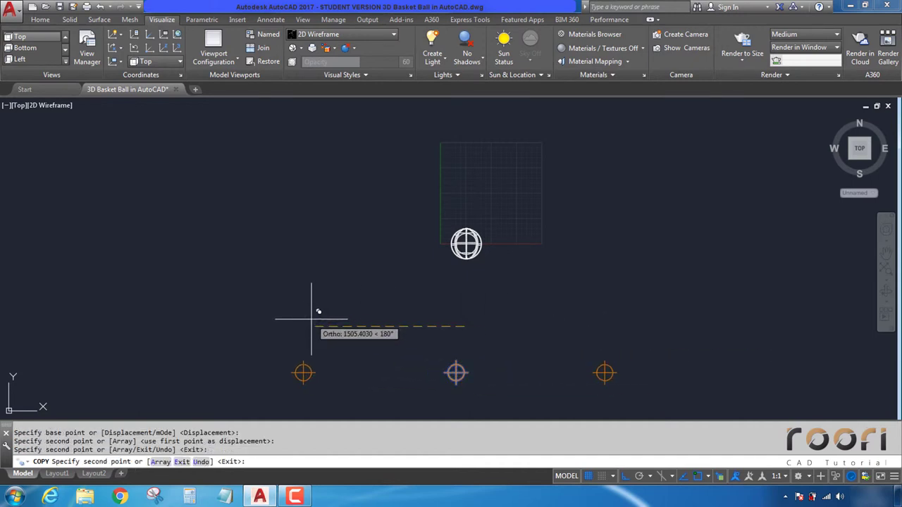
Step: Copy the left light upward to sit beside the ball on its left
key(Return)
key(Return)
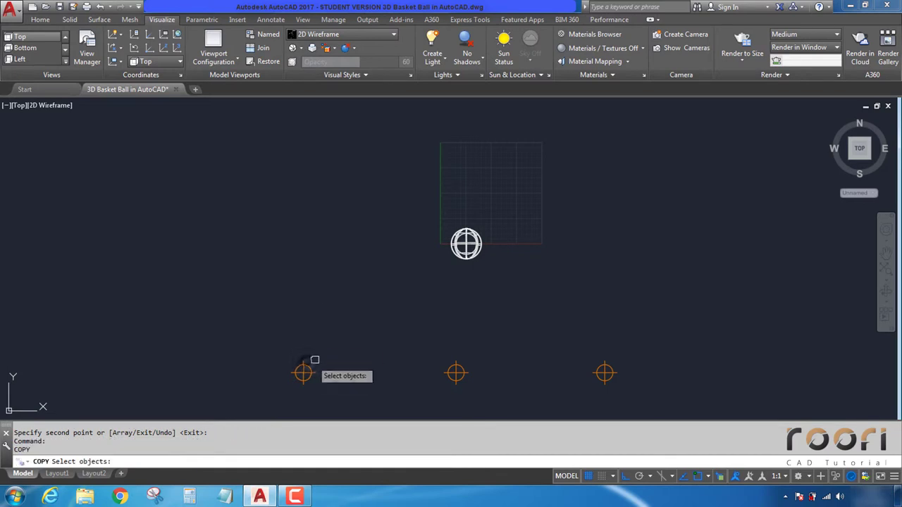
click(303, 365)
key(Return)
click(248, 364)
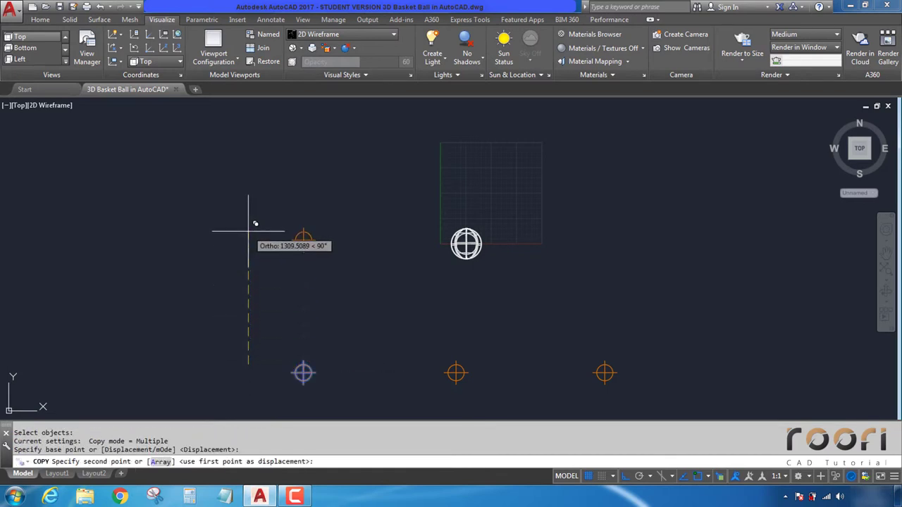
click(249, 225)
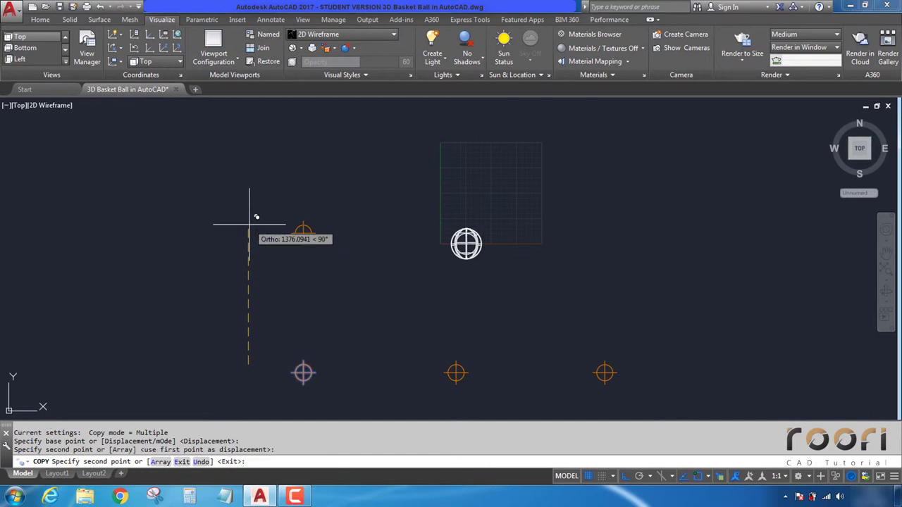
key(Return)
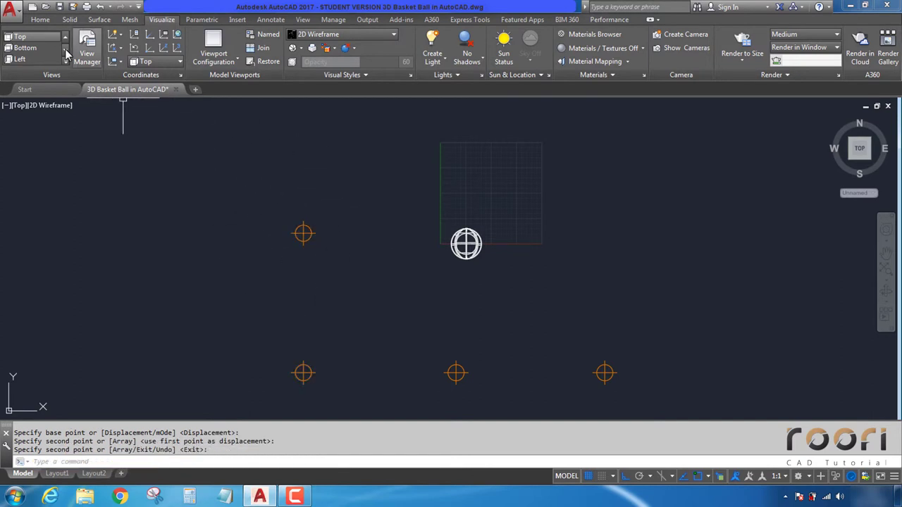
click(40, 20)
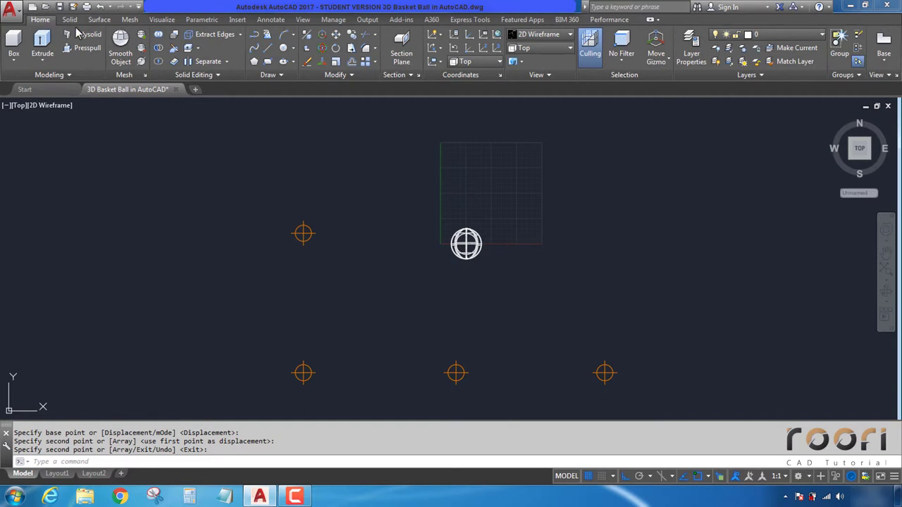
Step: In Front view, move the three light markers slightly higher
click(541, 50)
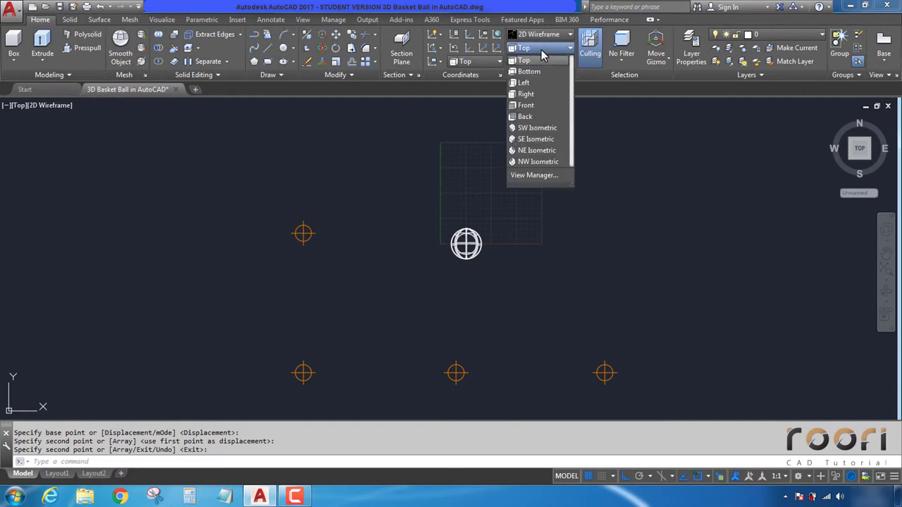
click(535, 105)
scroll(452, 268, down, 2)
text(M)
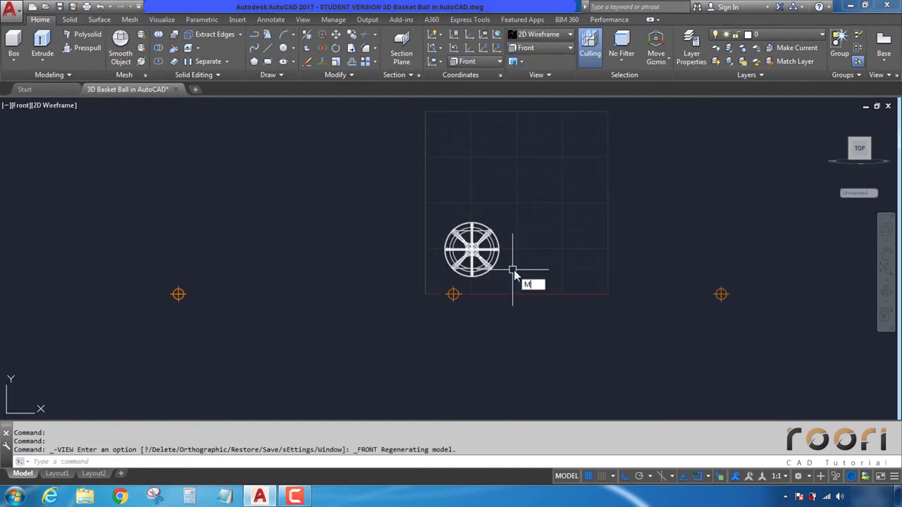
key(Return)
click(767, 355)
click(688, 258)
click(554, 346)
click(427, 289)
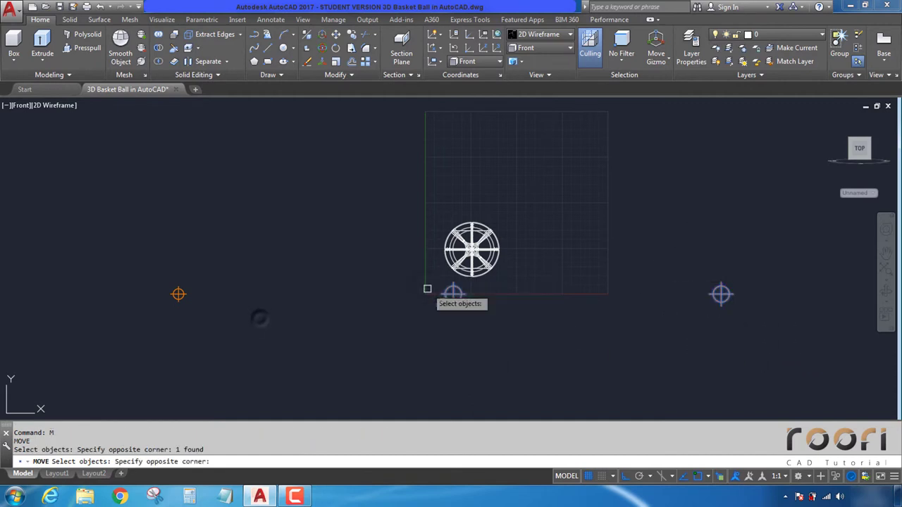
click(262, 313)
click(131, 281)
key(Return)
click(289, 302)
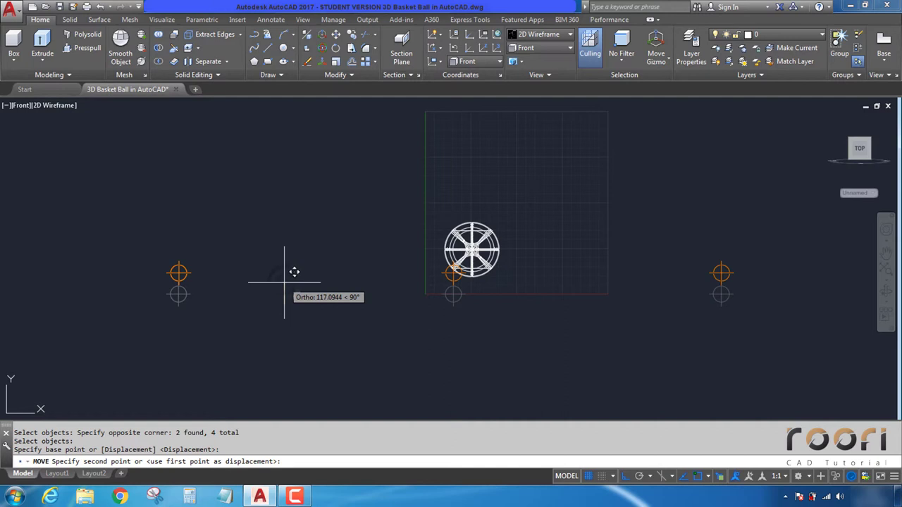
click(284, 282)
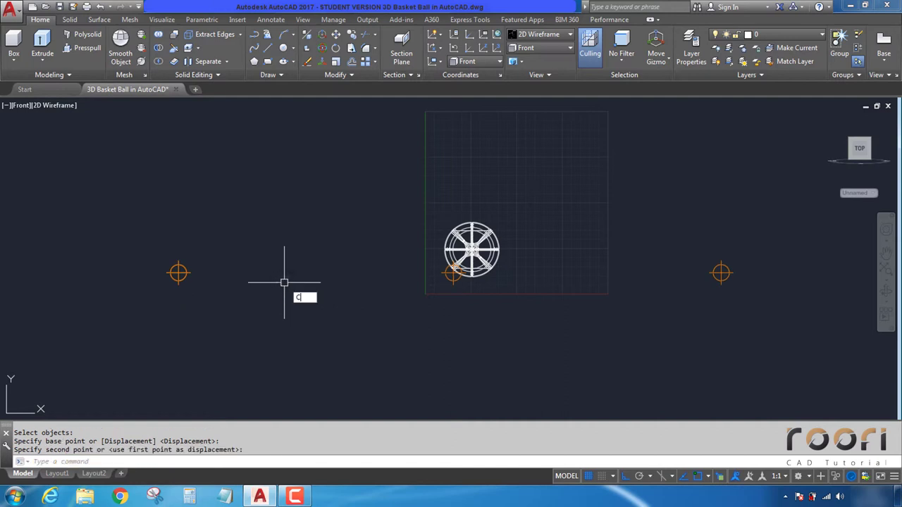
Step: Copy the three light markers upward into a second row above
text(o)
key(Return)
click(258, 285)
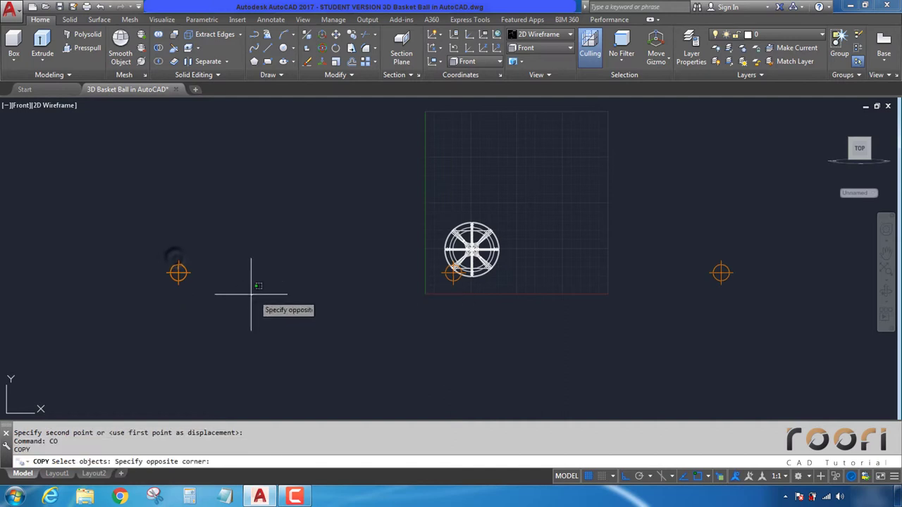
click(174, 255)
click(455, 275)
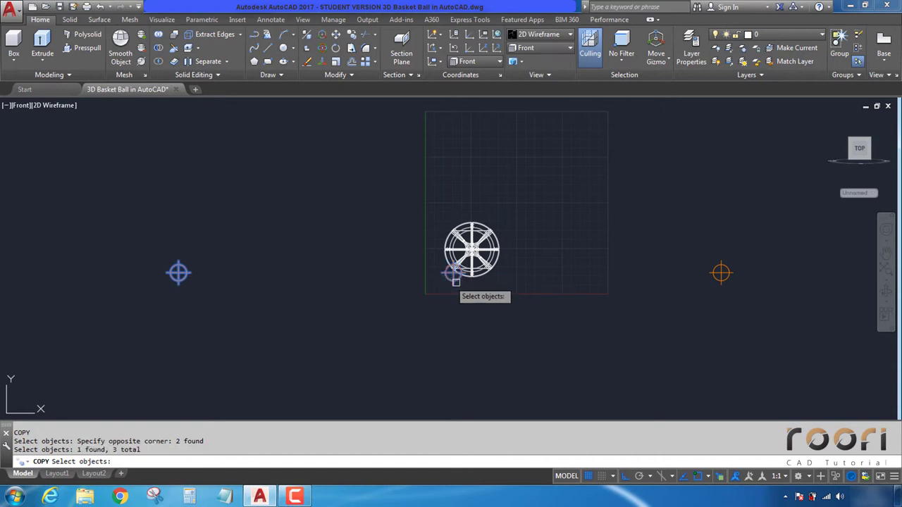
click(721, 273)
key(Return)
click(649, 372)
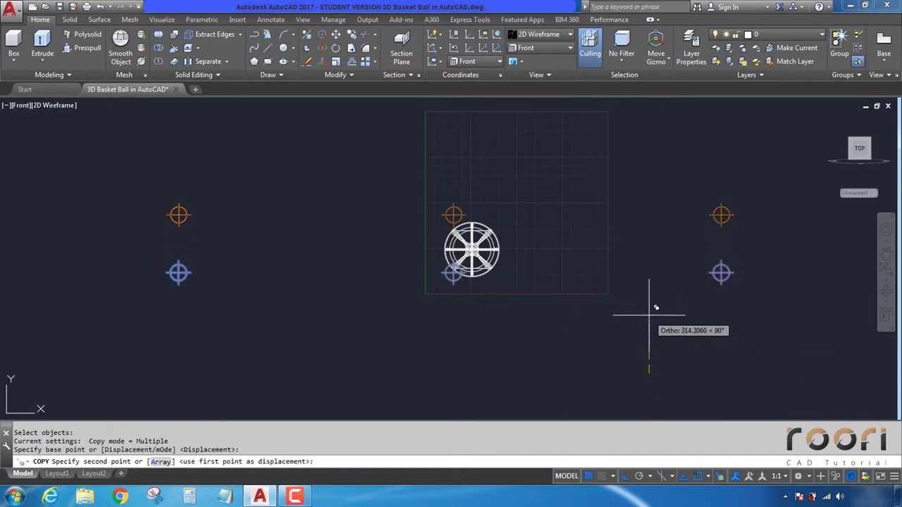
click(649, 320)
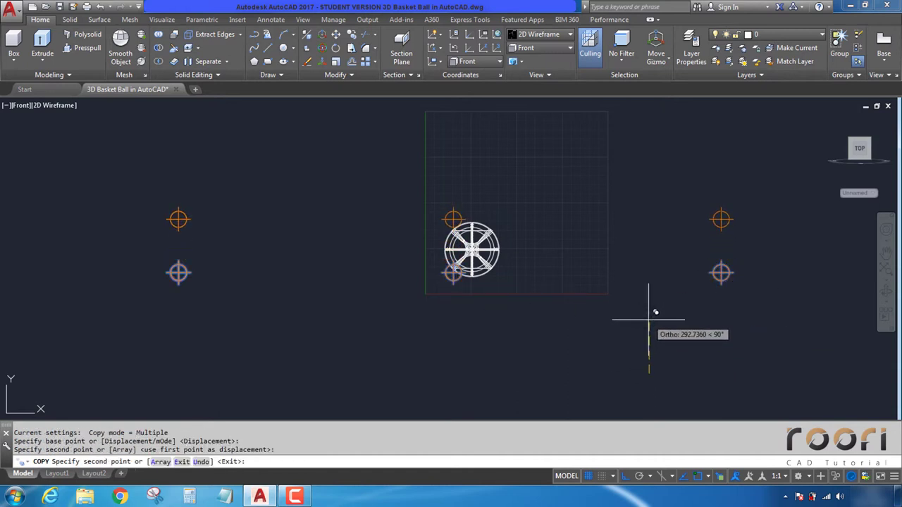
key(Return)
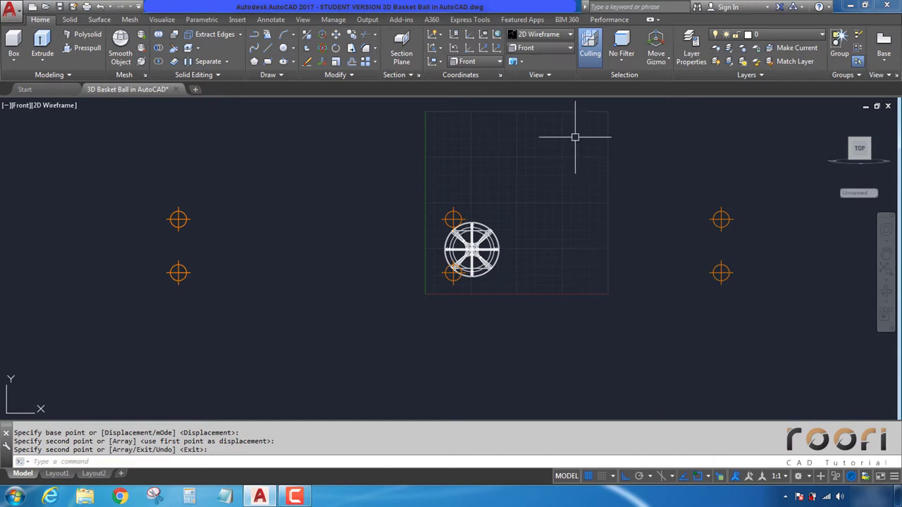
click(558, 48)
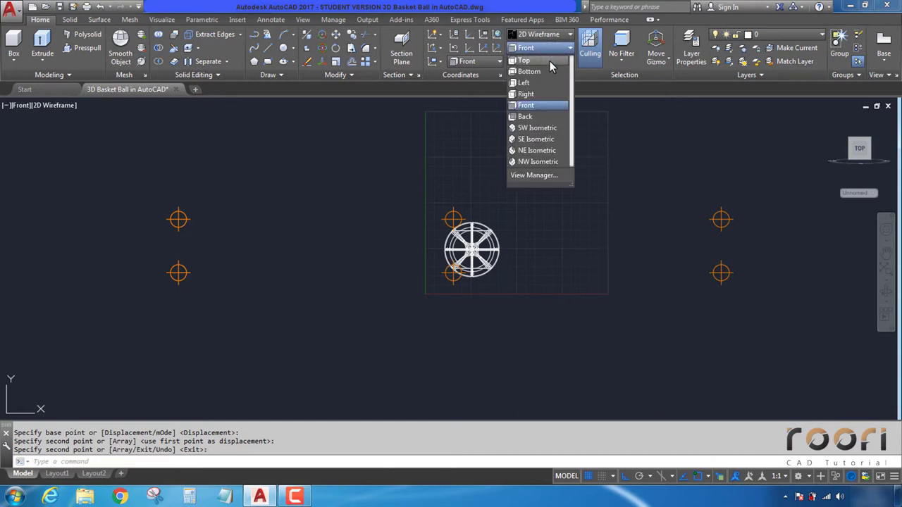
Step: In Top view, place a new point light at the basketball with default settings
click(551, 62)
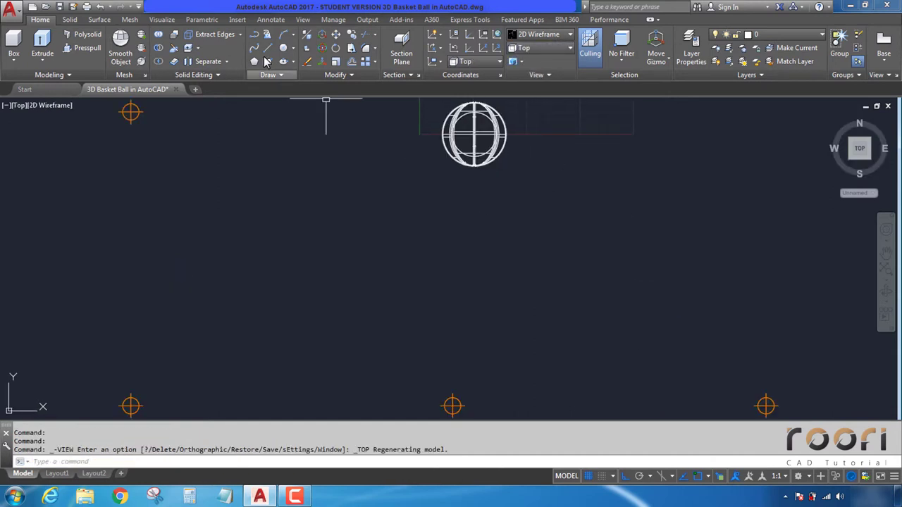
click(167, 21)
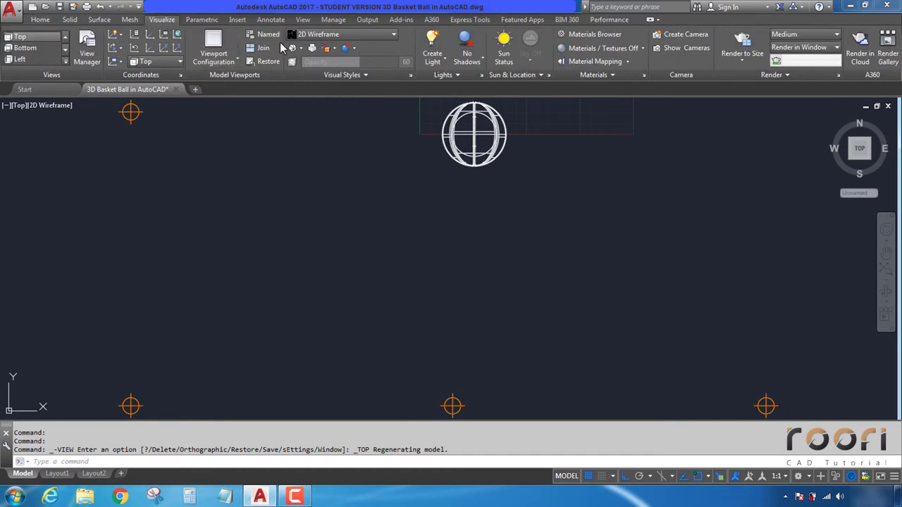
click(432, 55)
click(442, 78)
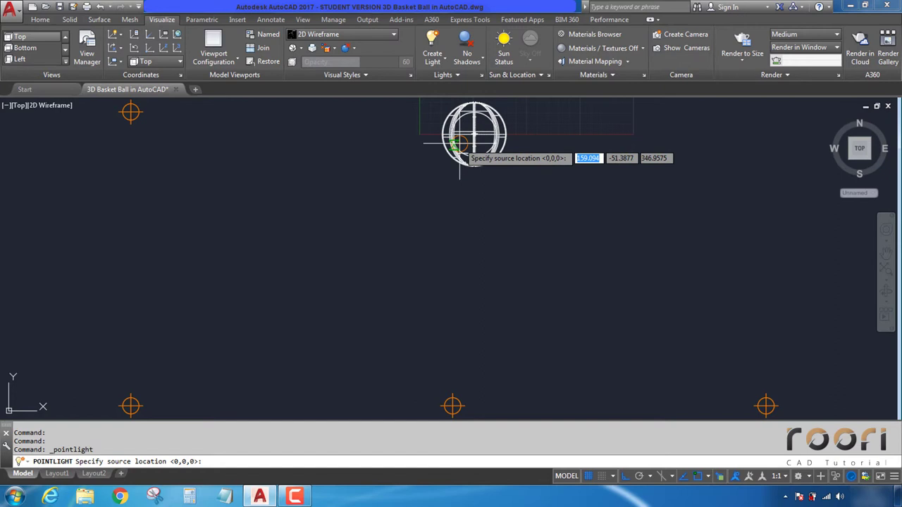
click(457, 142)
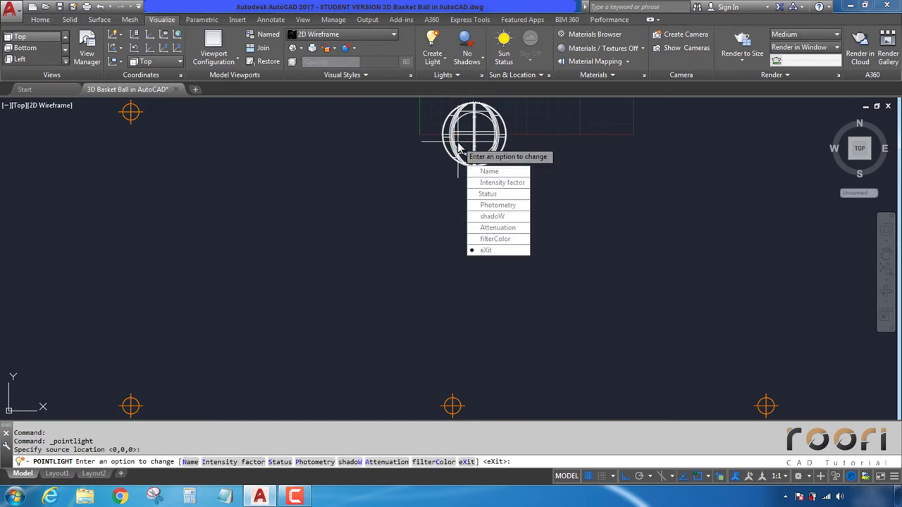
key(Return)
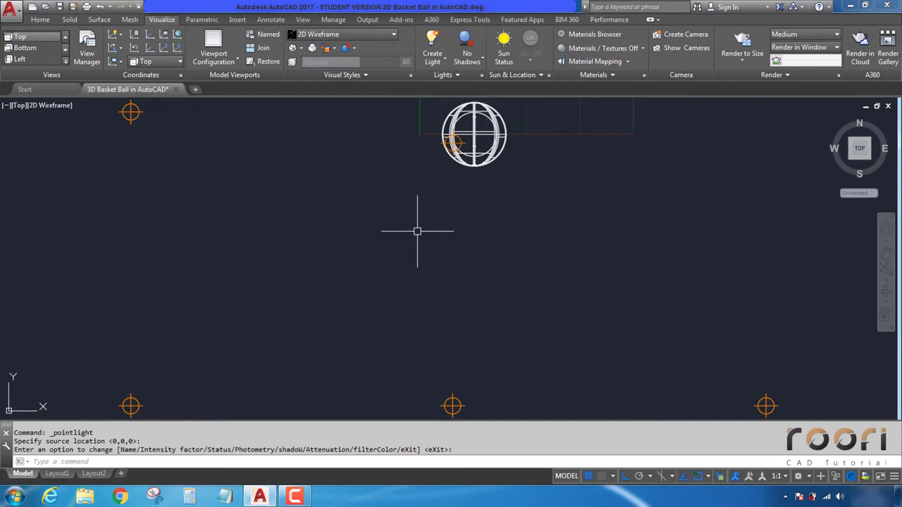
Step: Orbit to a 3D view and move the new light up along Z above the ball
mouse_move(432, 228)
shift+middle_down()
mouse_move(441, 177)
mouse_move(426, 137)
mouse_move(445, 289)
shift+middle_up()
text(M)
key(Return)
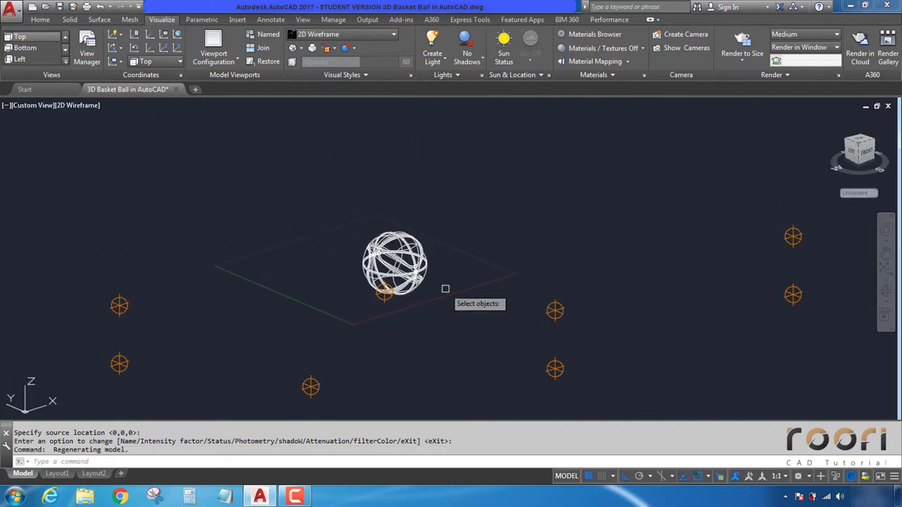
click(383, 290)
key(Return)
click(468, 358)
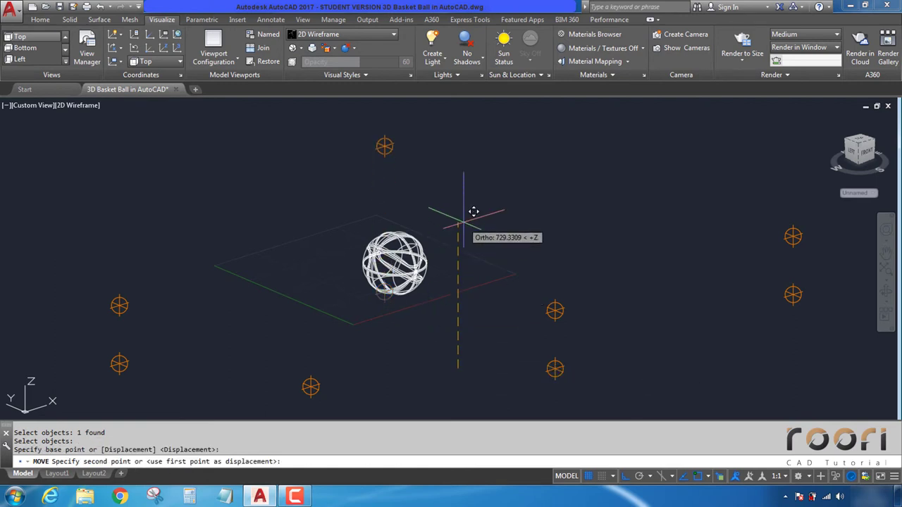
scroll(473, 212, down, 2)
middle_drag(473, 211, 465, 281)
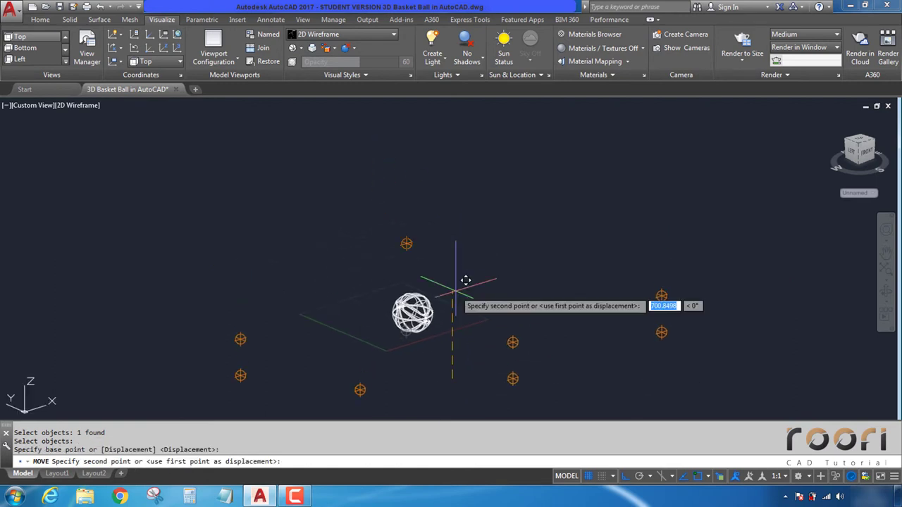
click(471, 218)
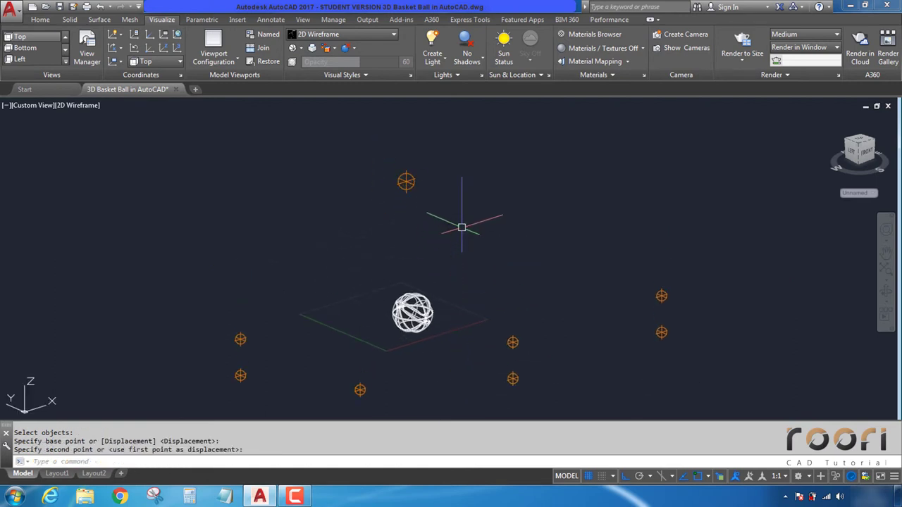
scroll(413, 312, up, 5)
scroll(406, 315, up, 3)
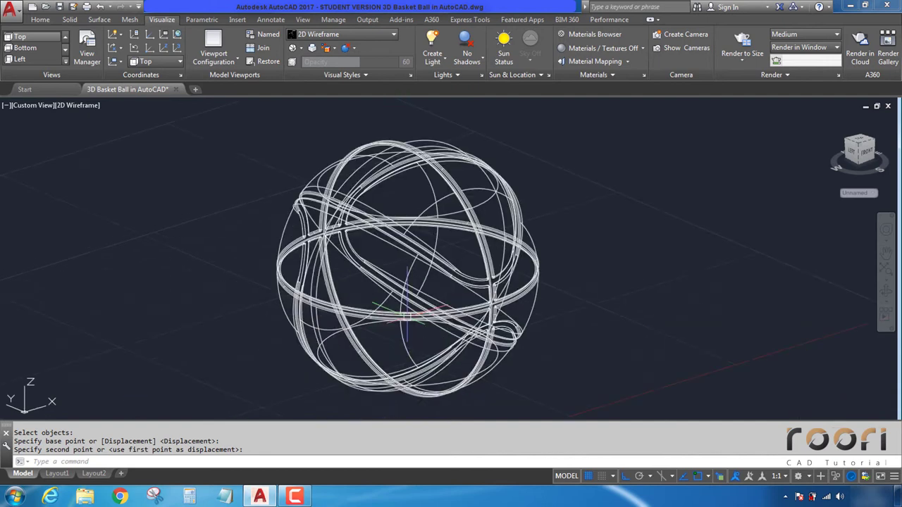
middle_drag(406, 315, 420, 307)
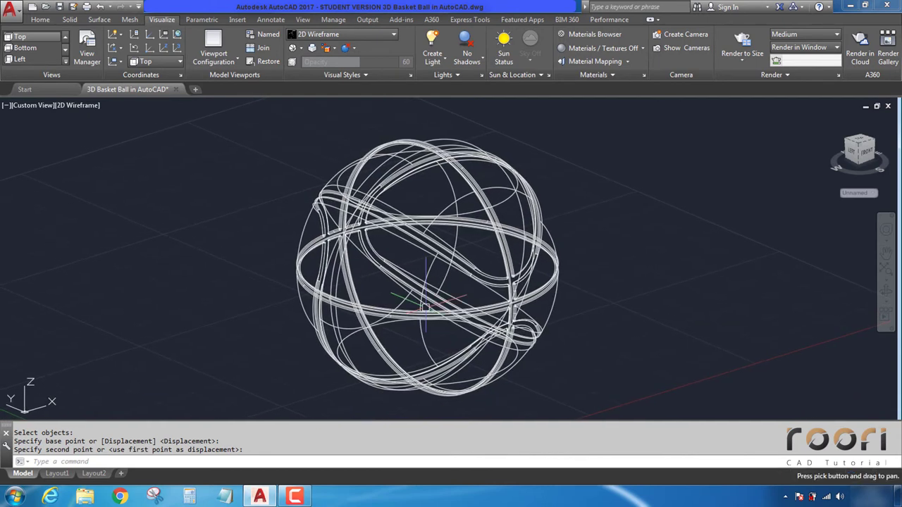
Step: Switch to the Realistic visual style and orbit around the textured basketball
click(41, 20)
click(539, 35)
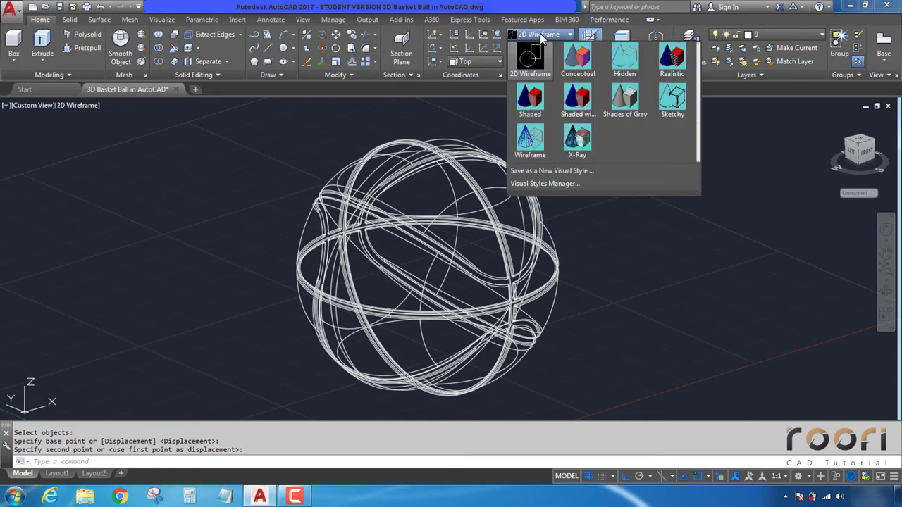
click(671, 60)
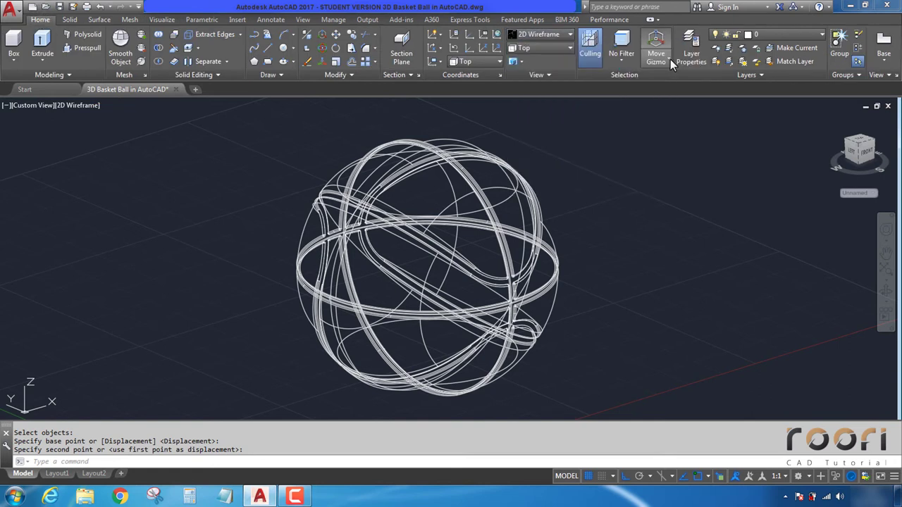
click(510, 252)
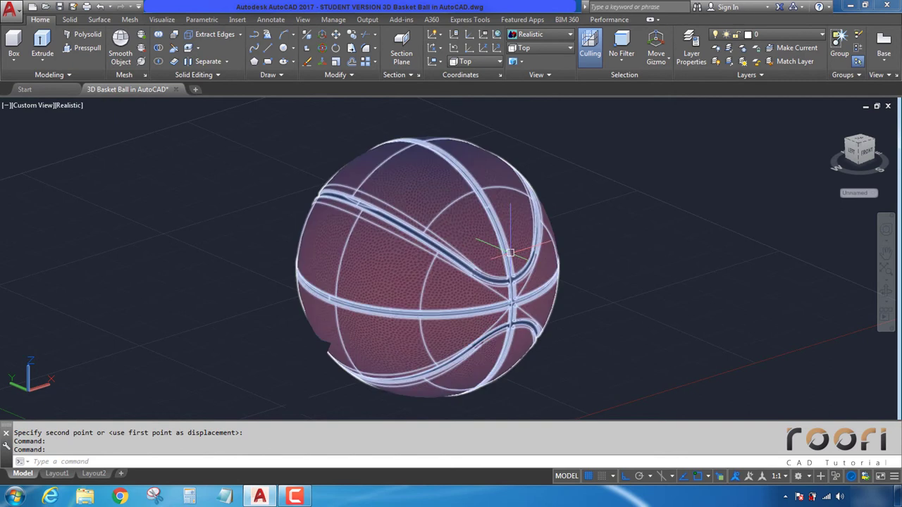
shift+middle_drag(507, 252, 501, 251)
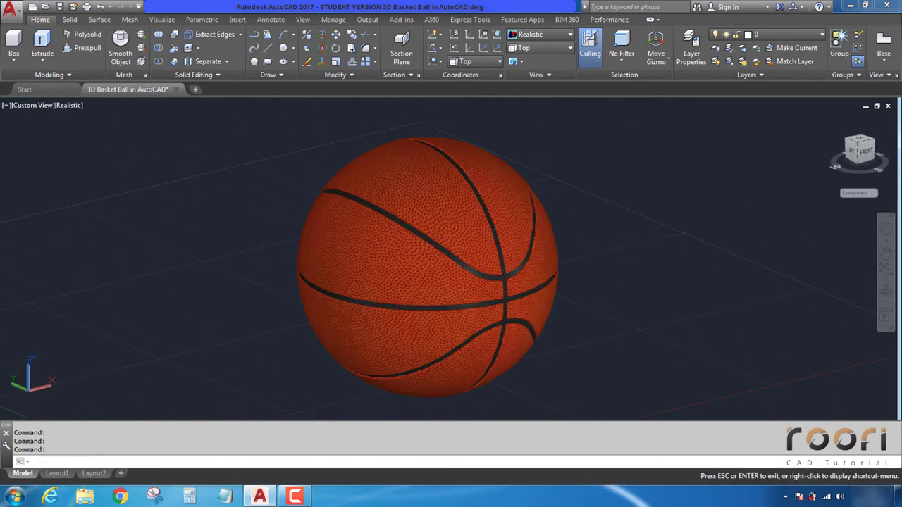
mouse_move(501, 251)
shift+middle_down()
mouse_move(437, 255)
mouse_move(445, 298)
shift+middle_up()
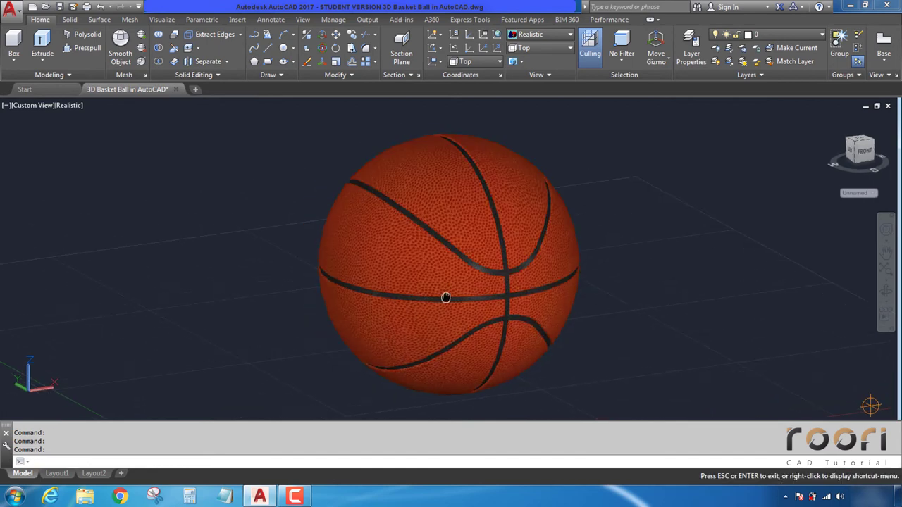
click(469, 284)
scroll(455, 267, up, 3)
text(R)
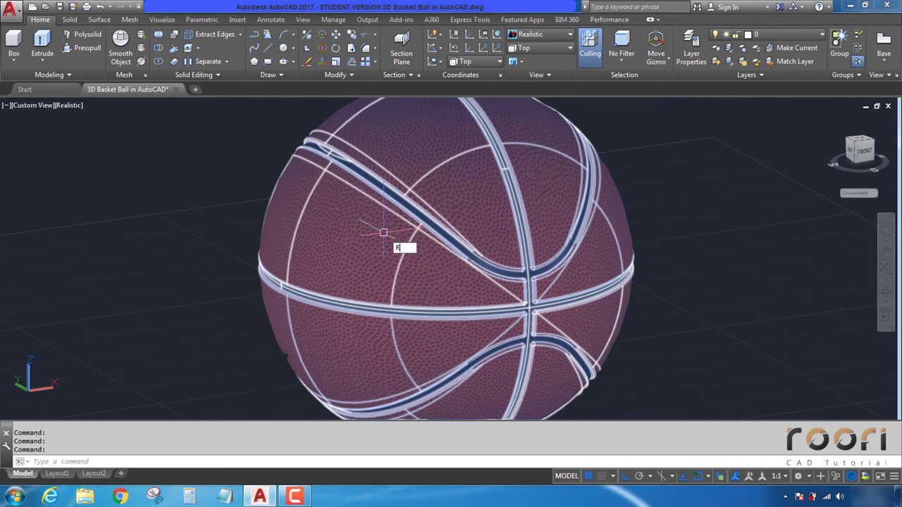
Step: Open the Render Presets Manager via RPREF, keep 800 x 600, and start rendering
text(PREF)
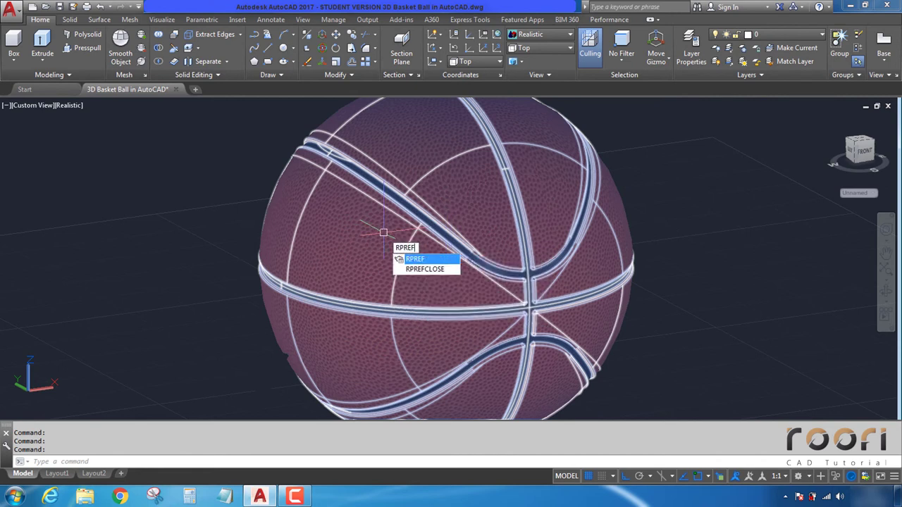
key(Return)
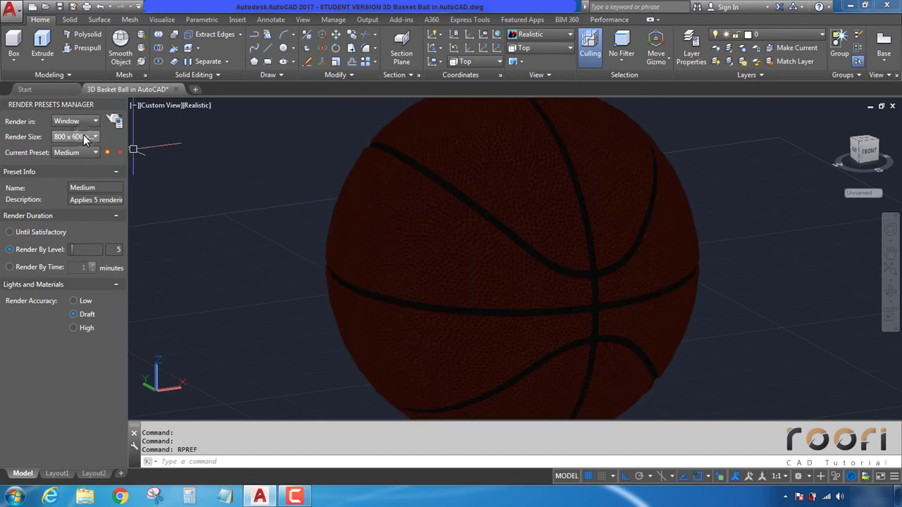
click(84, 136)
click(112, 124)
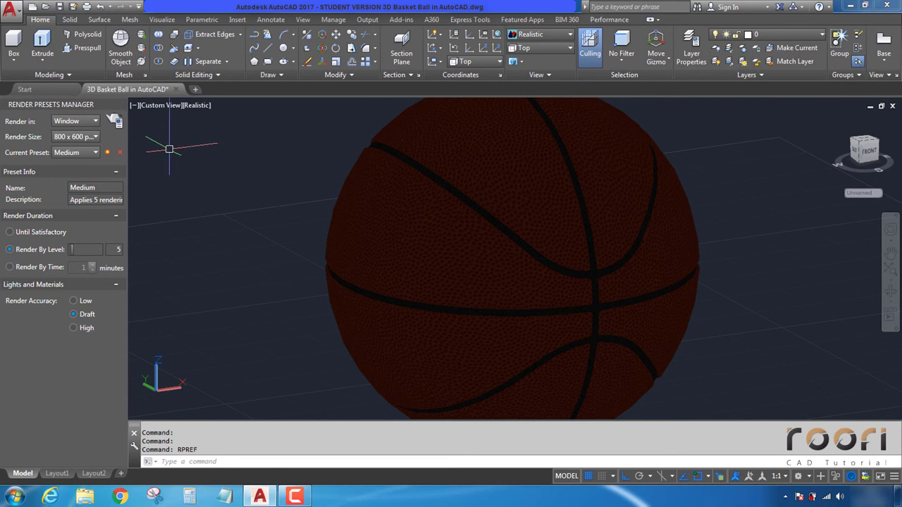
click(119, 122)
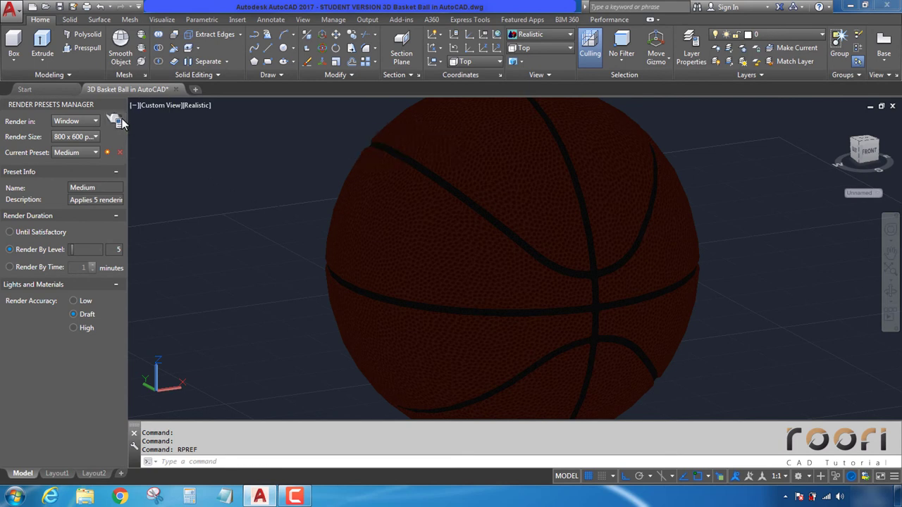